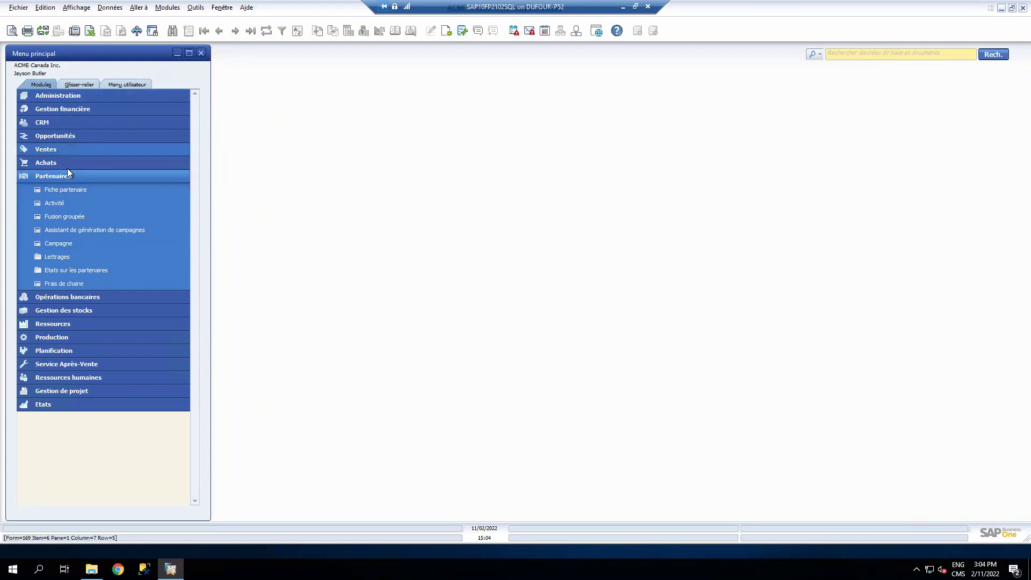
- Open the business partner master data, list all partners of type Fournisseur, and load the Lasercom record
click(81, 189)
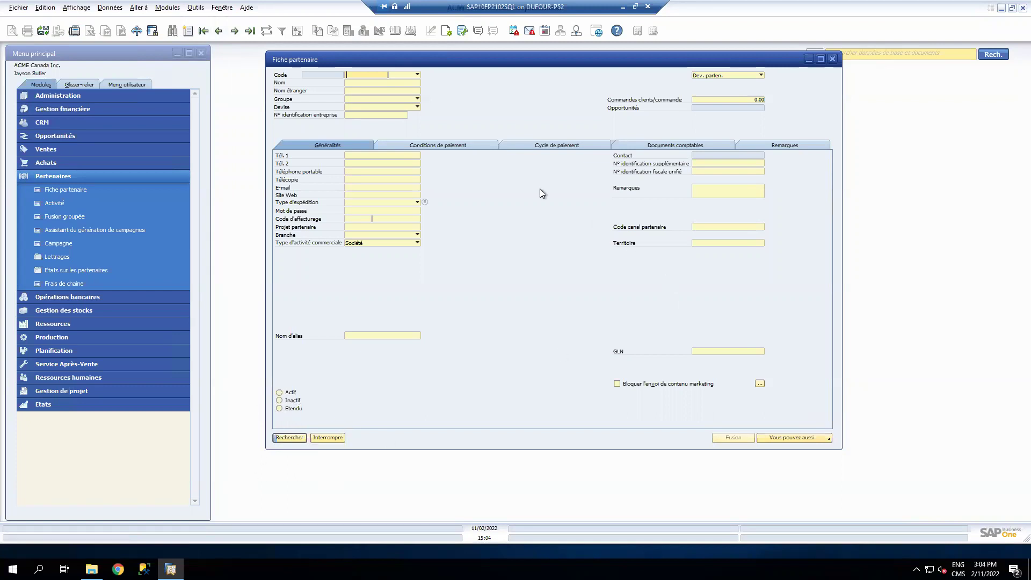
click(408, 76)
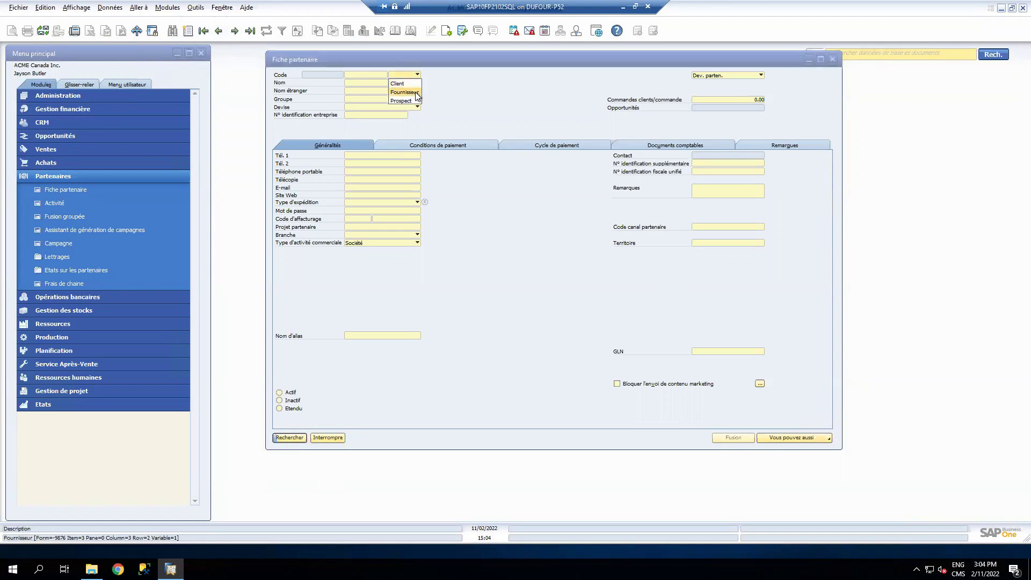
click(404, 91)
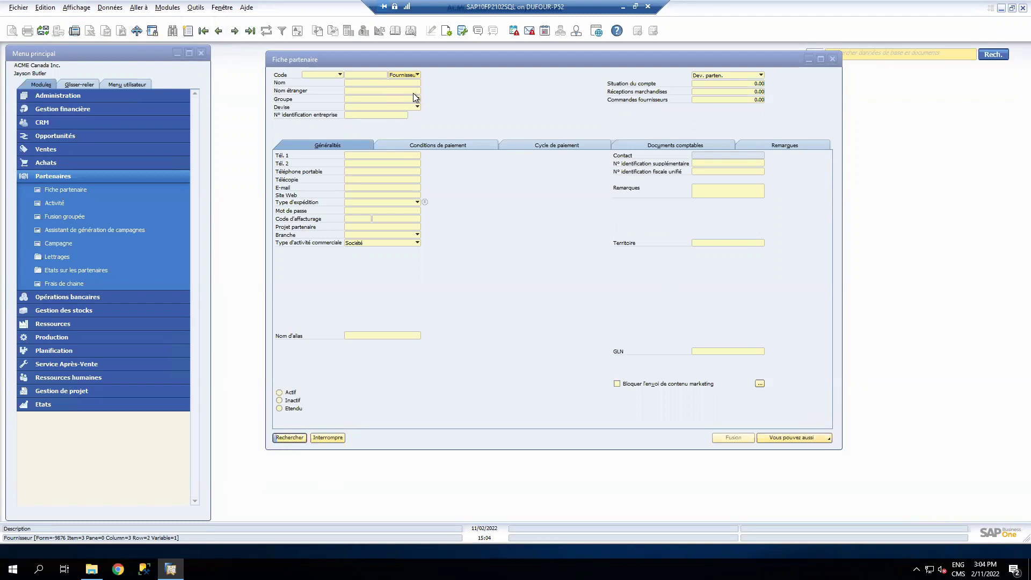
click(378, 74)
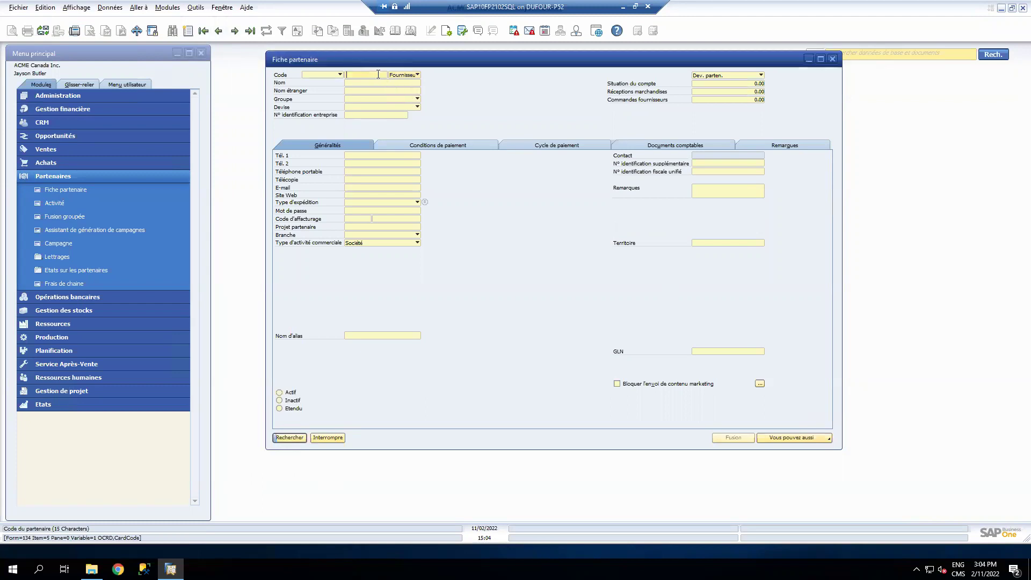
text(*)
key(Return)
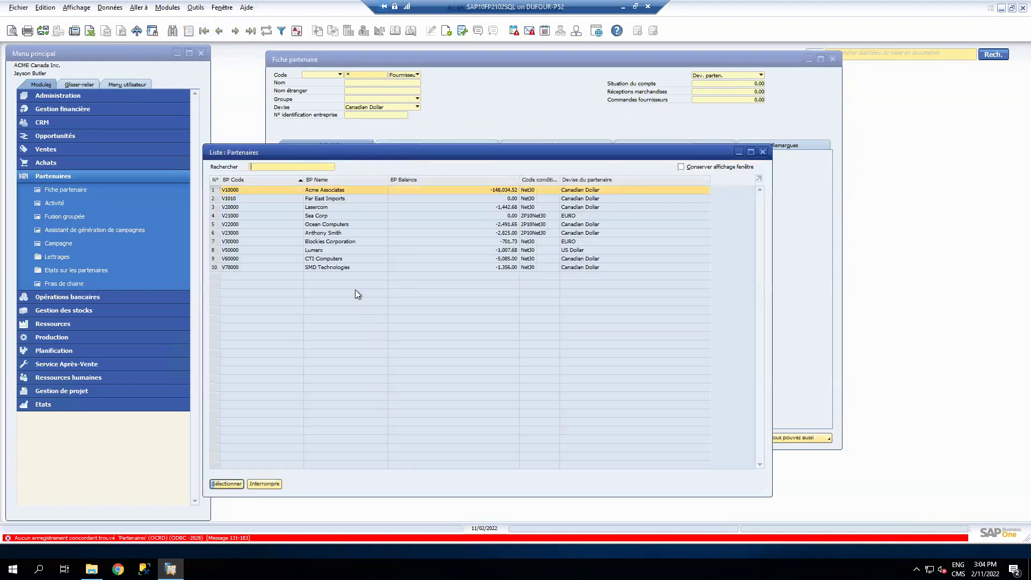
double_click(263, 207)
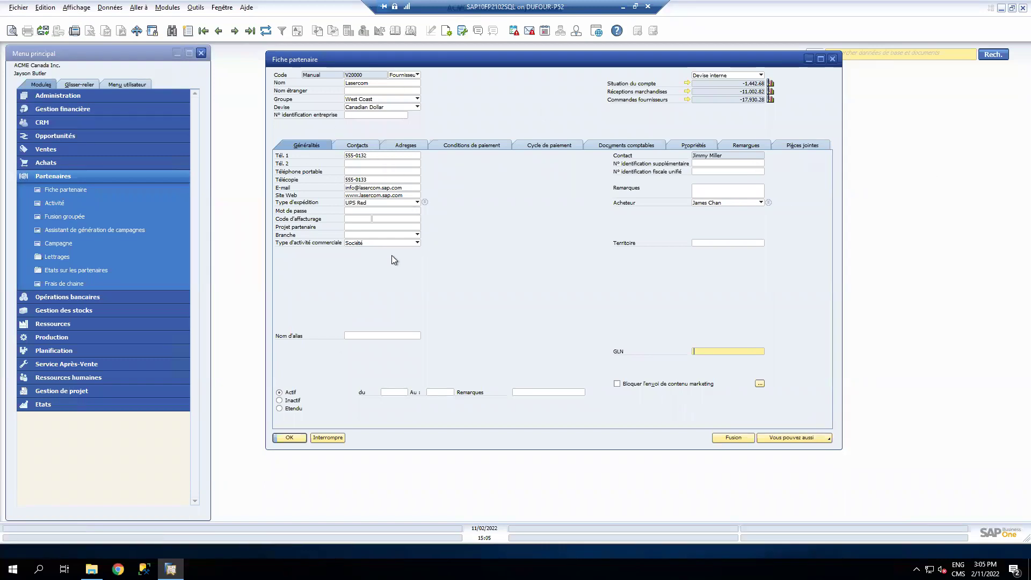
- Review Lasercom's payment terms and the payment methods assigned in its payment cycle settings
click(478, 144)
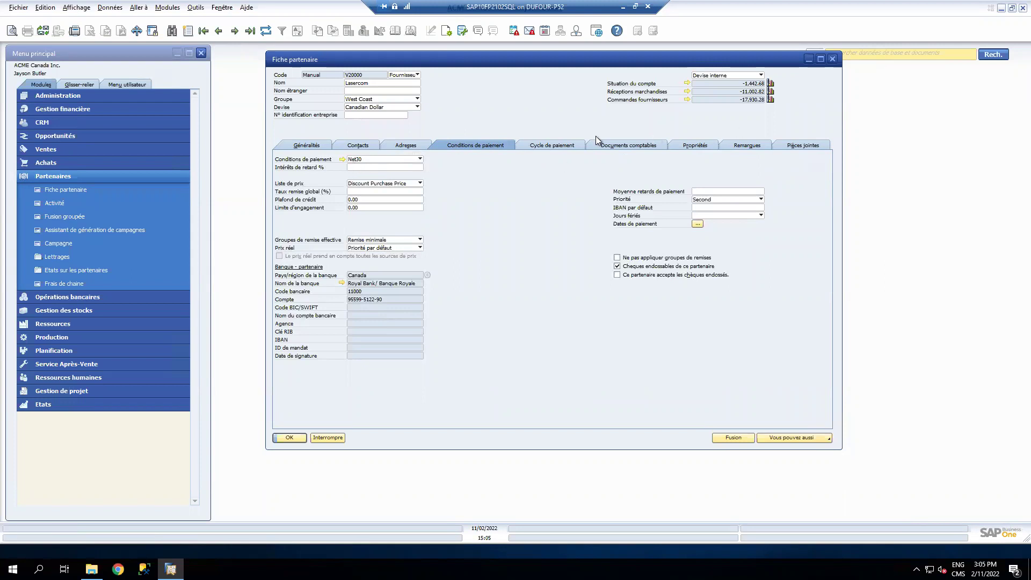
click(559, 144)
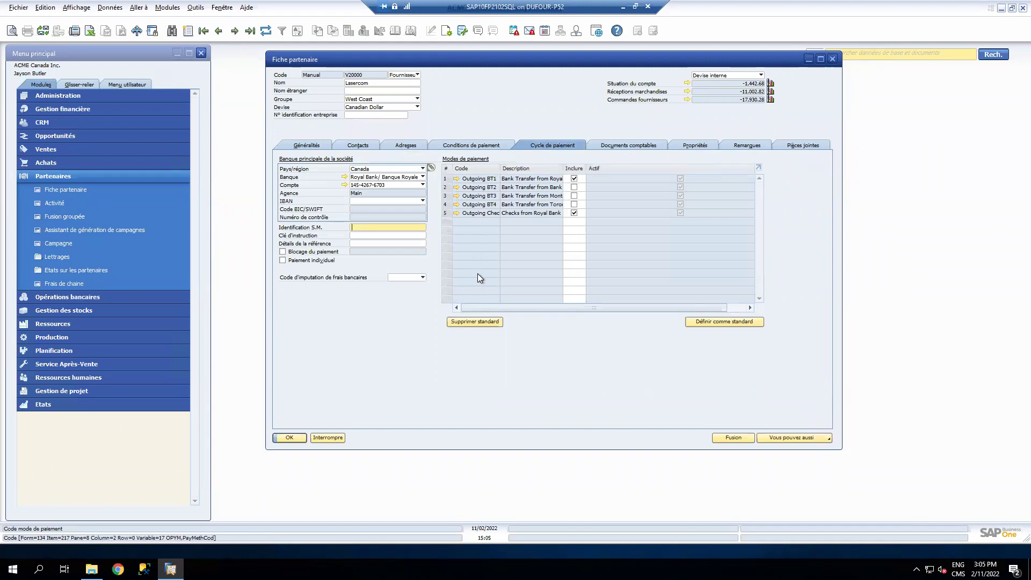
click(472, 143)
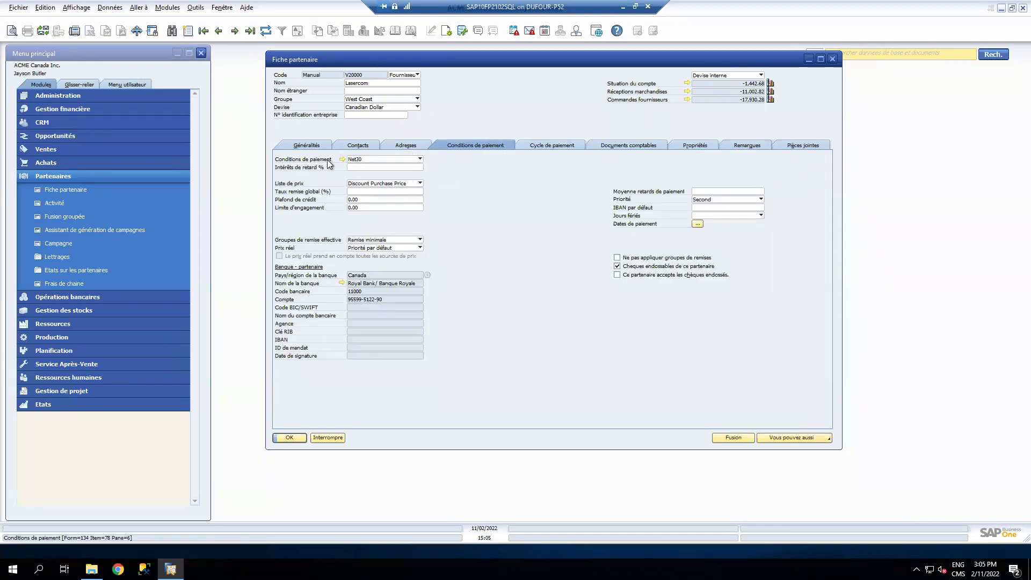
- In the definition of the Net30 payment terms, base the due date on Date du document and save the update
click(342, 159)
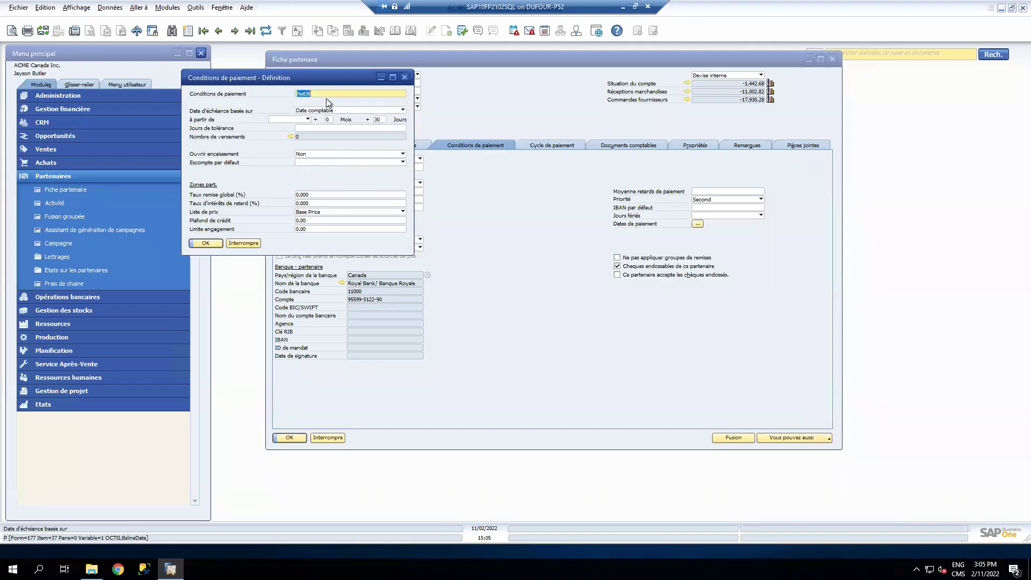
drag(343, 79, 365, 99)
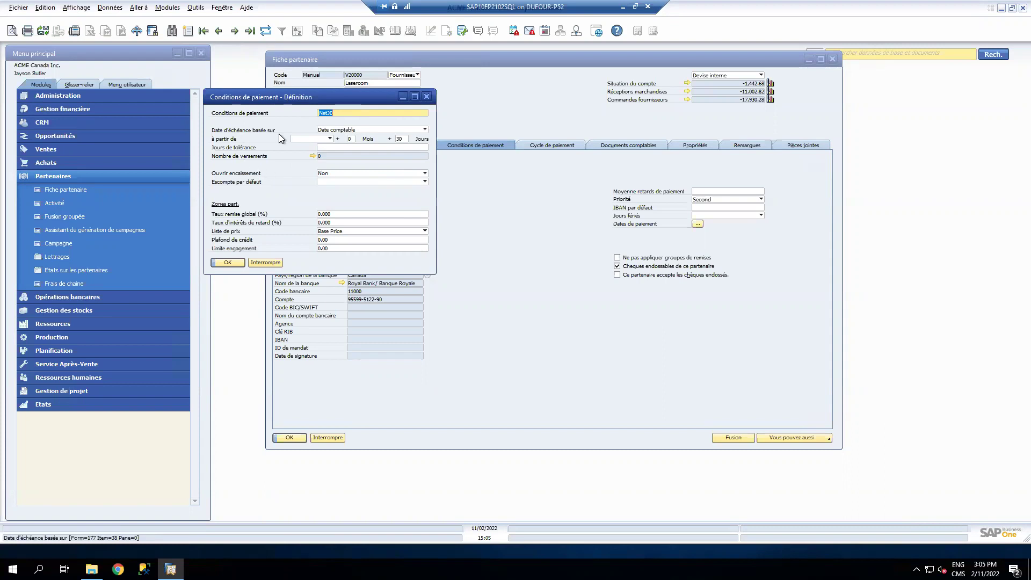
click(353, 131)
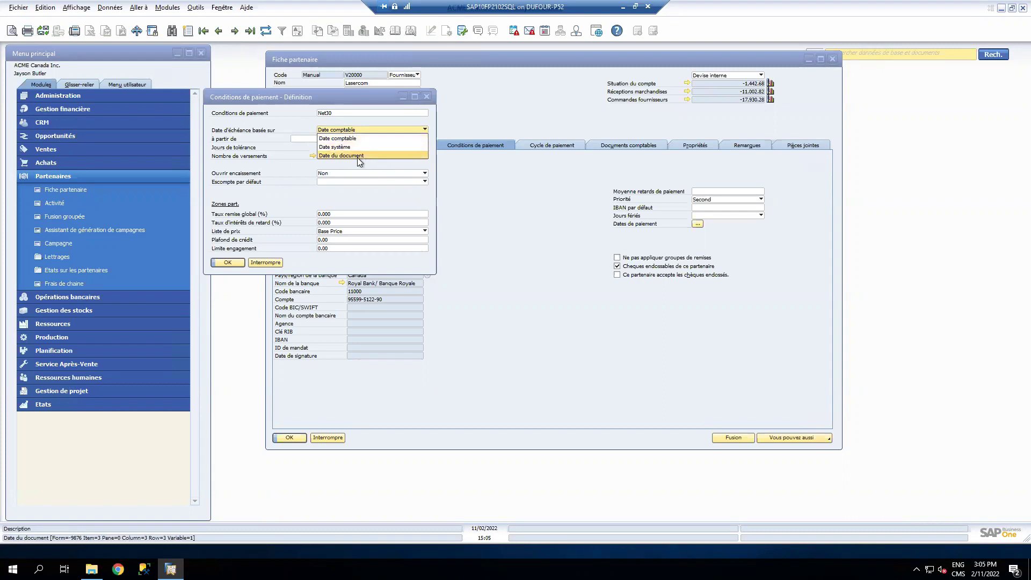
click(356, 155)
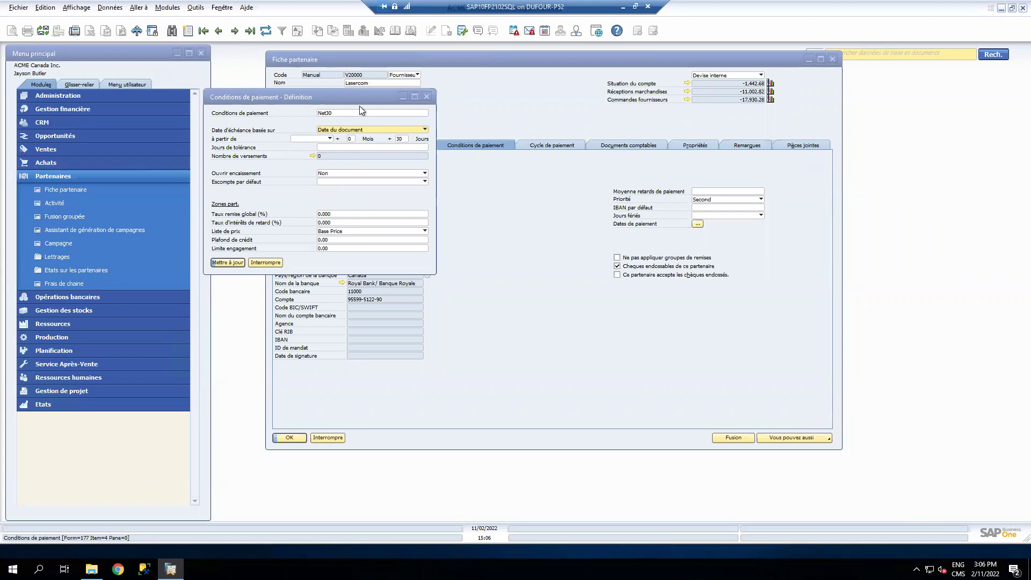
click(401, 139)
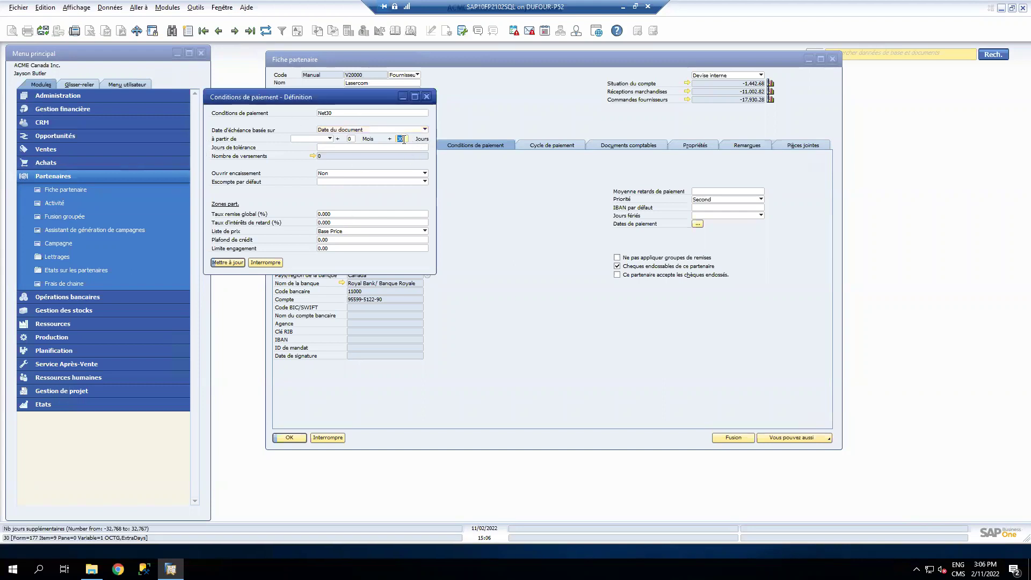
click(234, 263)
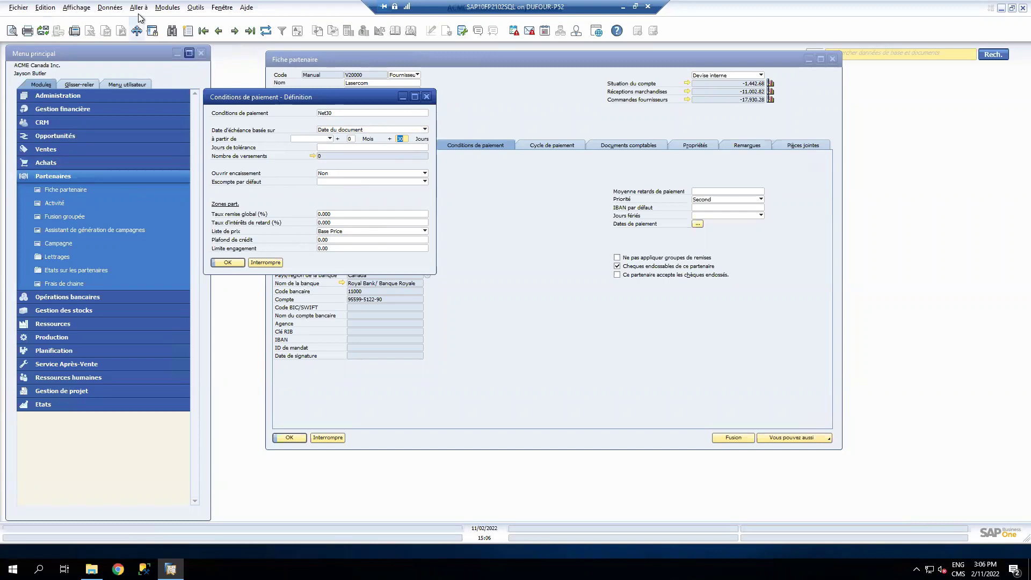
- Look up the payment terms "1% le 15 mois suivant" and examine its default discount with and without the Par date option, discarding changes
click(172, 31)
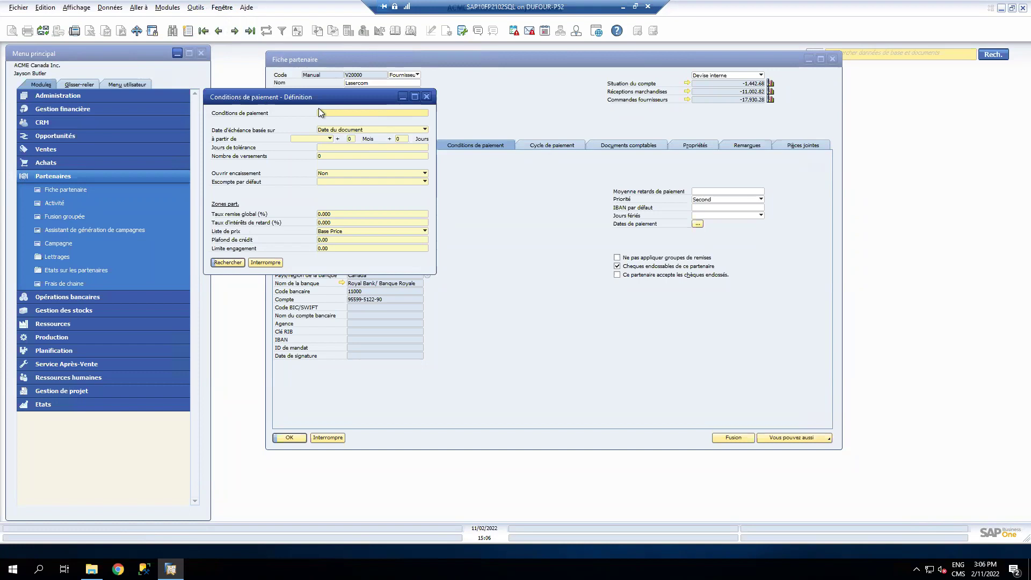
key(Return)
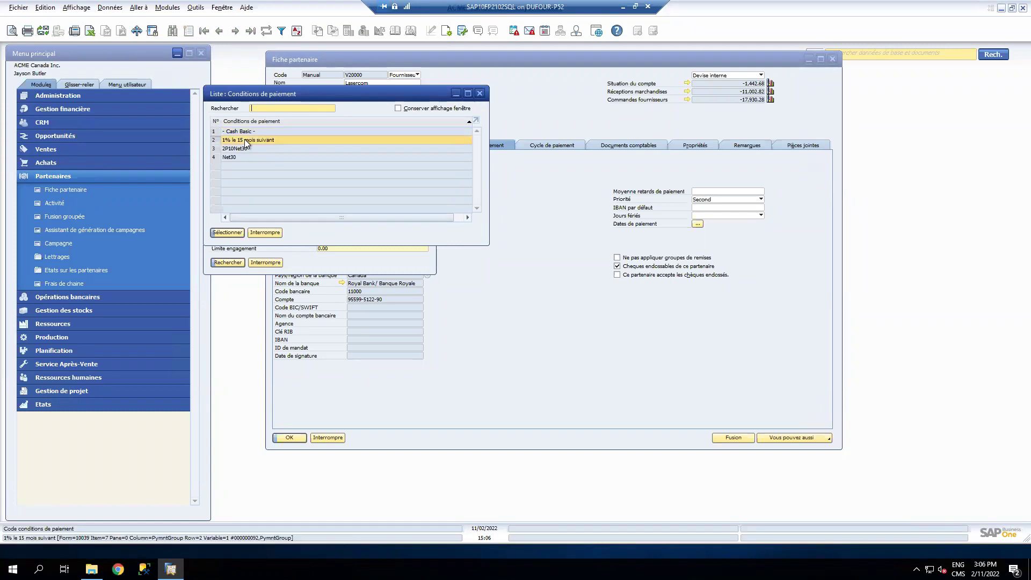
double_click(244, 140)
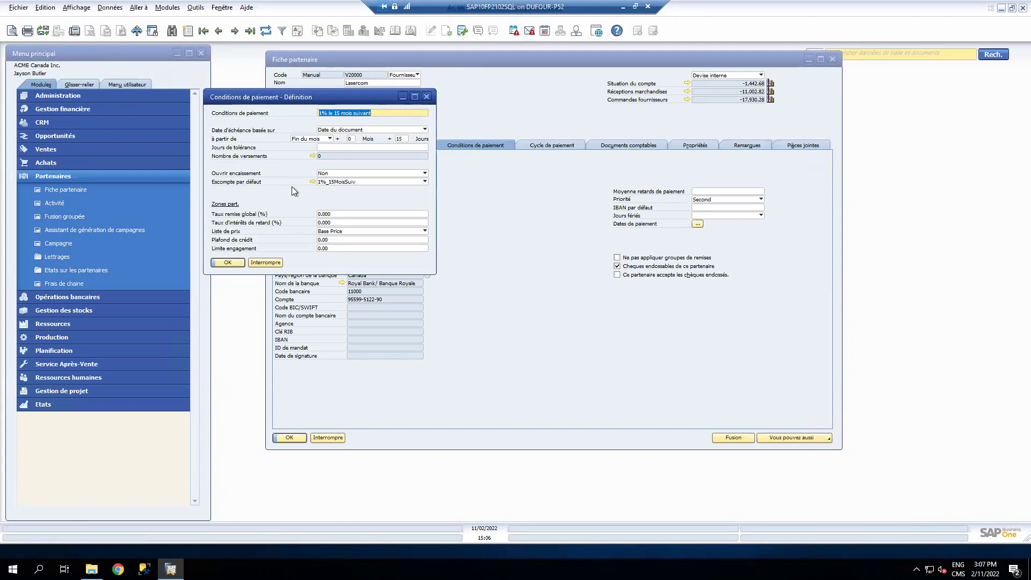
click(312, 182)
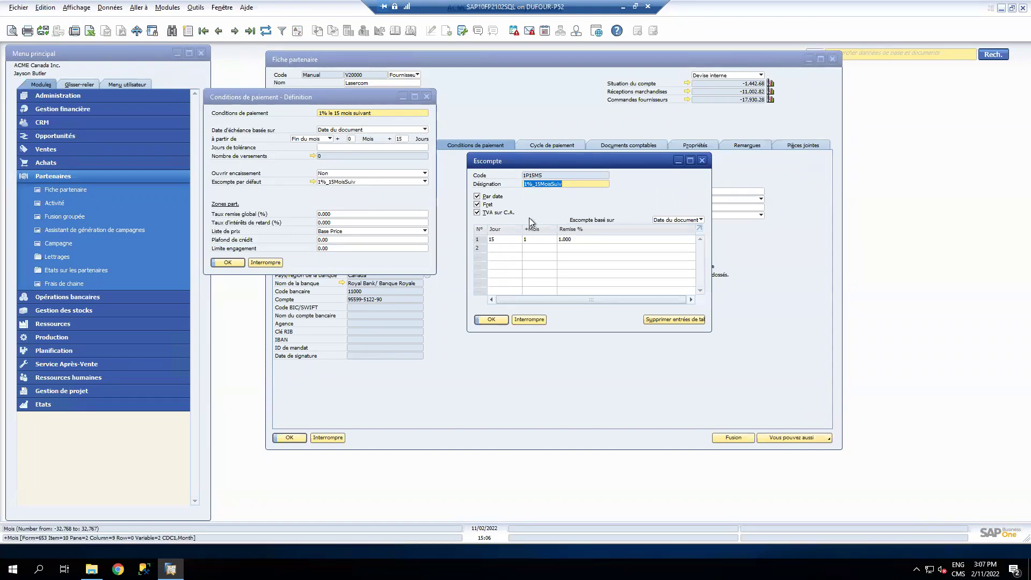
click(478, 197)
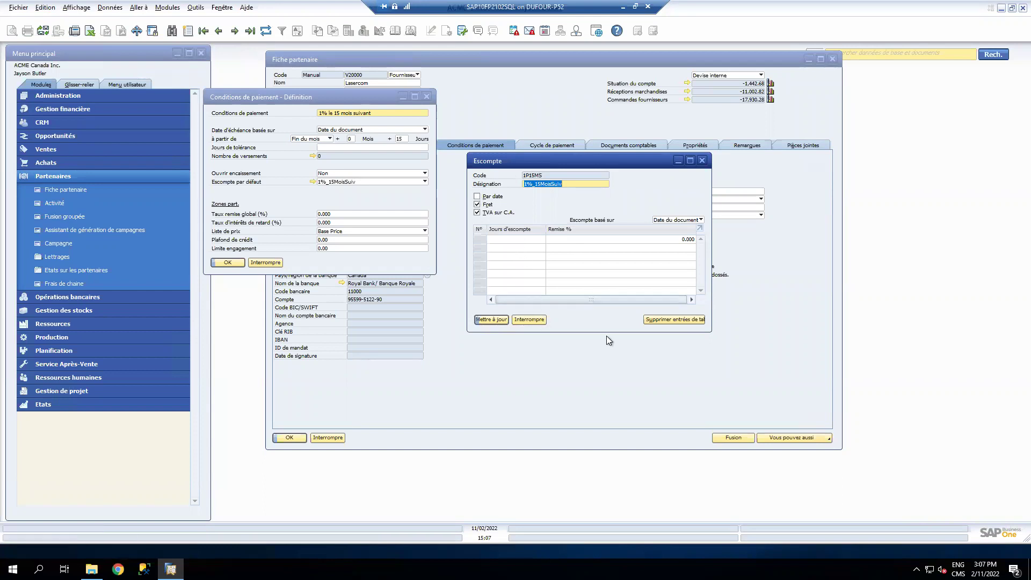
click(534, 320)
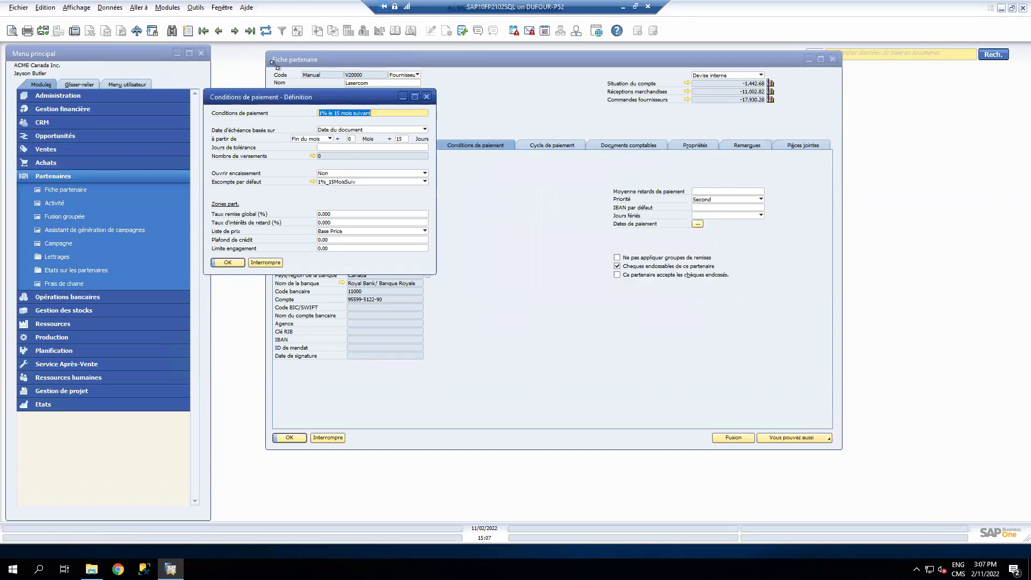
- Look up the 2P10Net30 payment terms, examine the days and percentage of its default discount, and close the definition
click(172, 31)
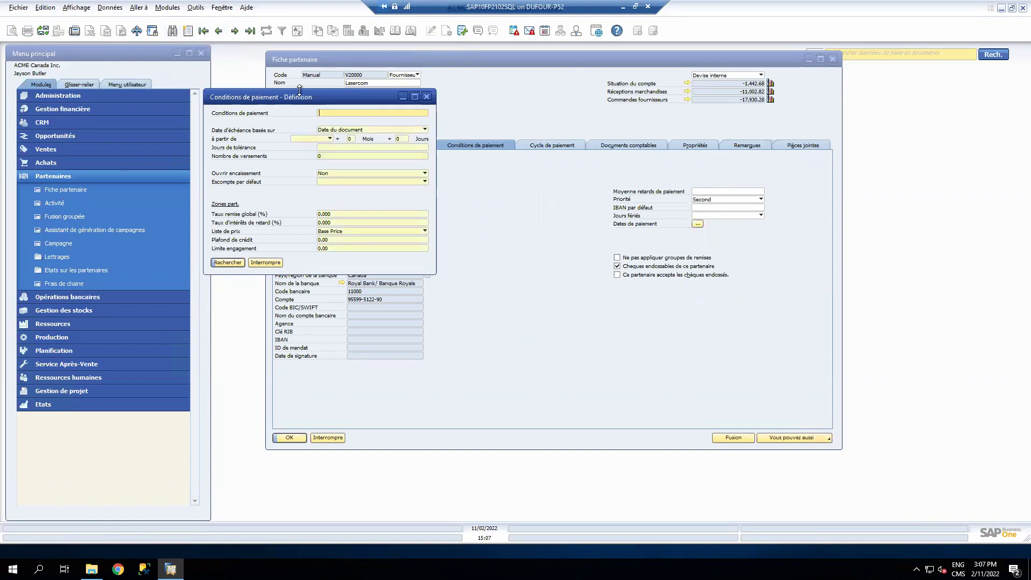
key(Return)
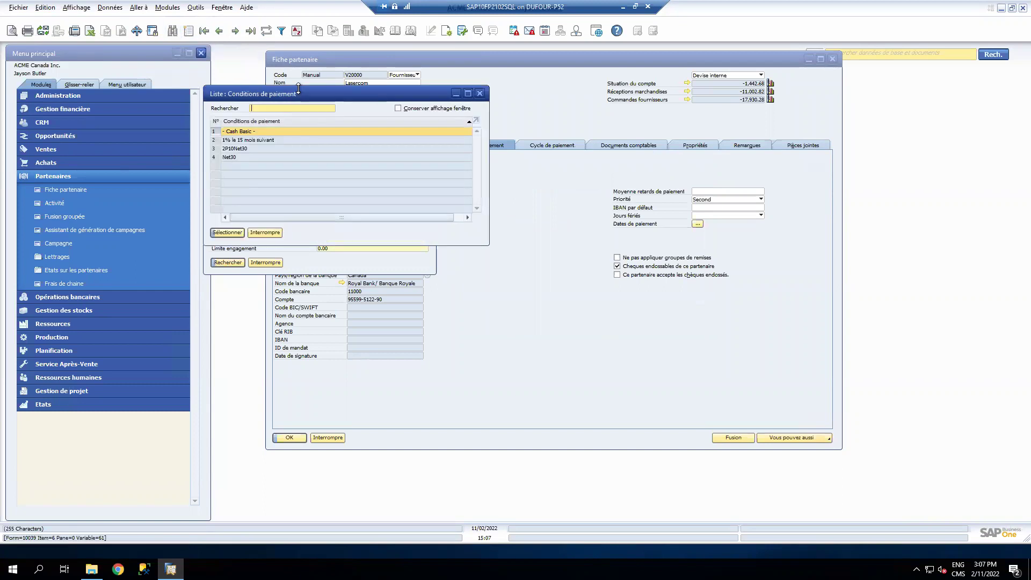
double_click(256, 148)
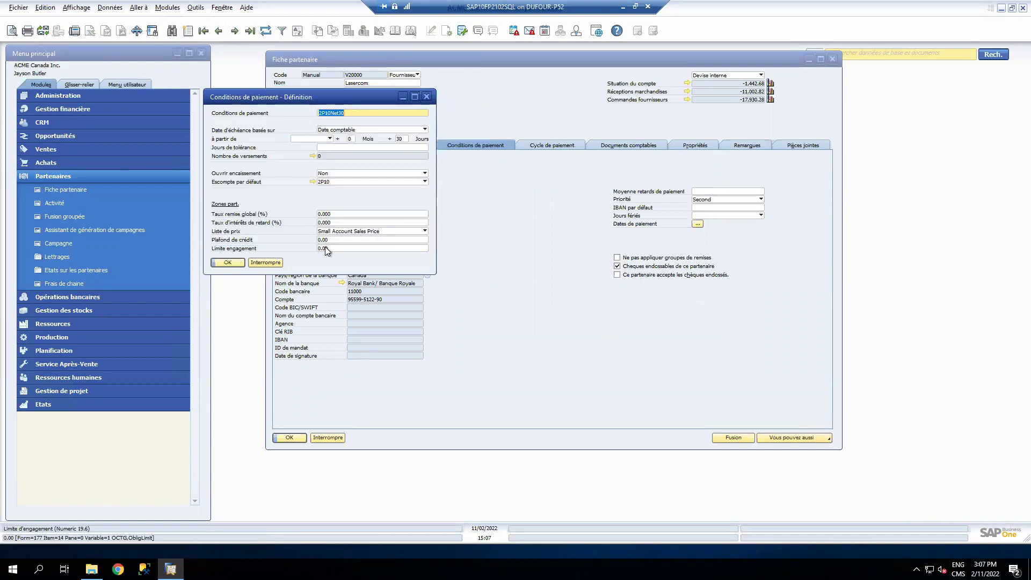
click(311, 181)
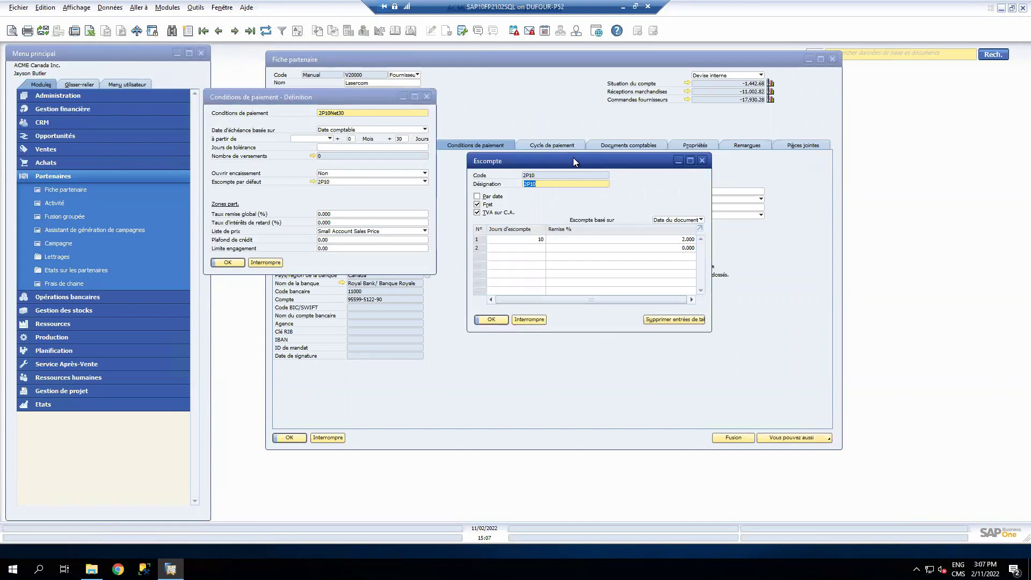
drag(573, 158, 571, 155)
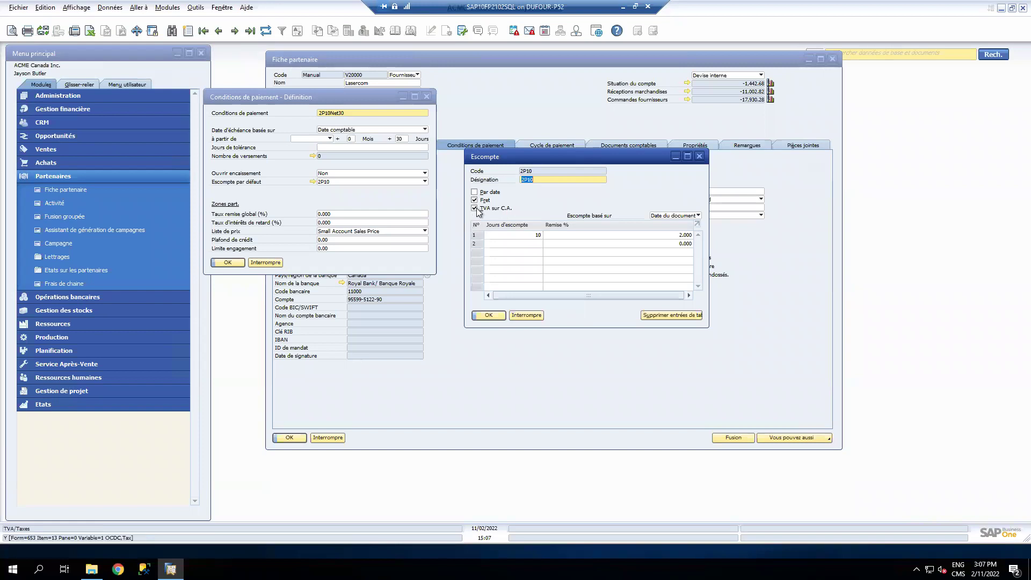
click(533, 234)
key(Tab)
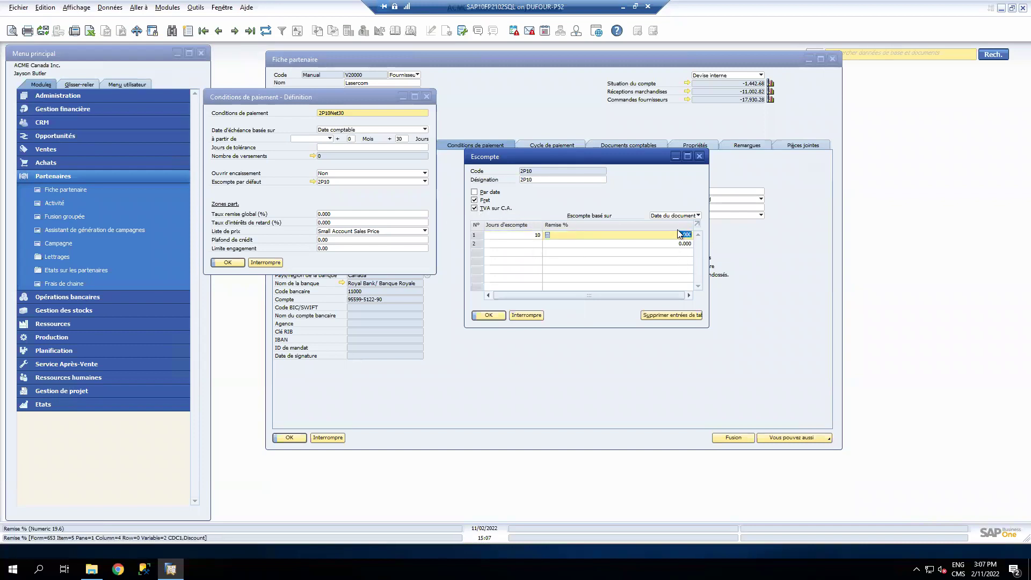
click(495, 314)
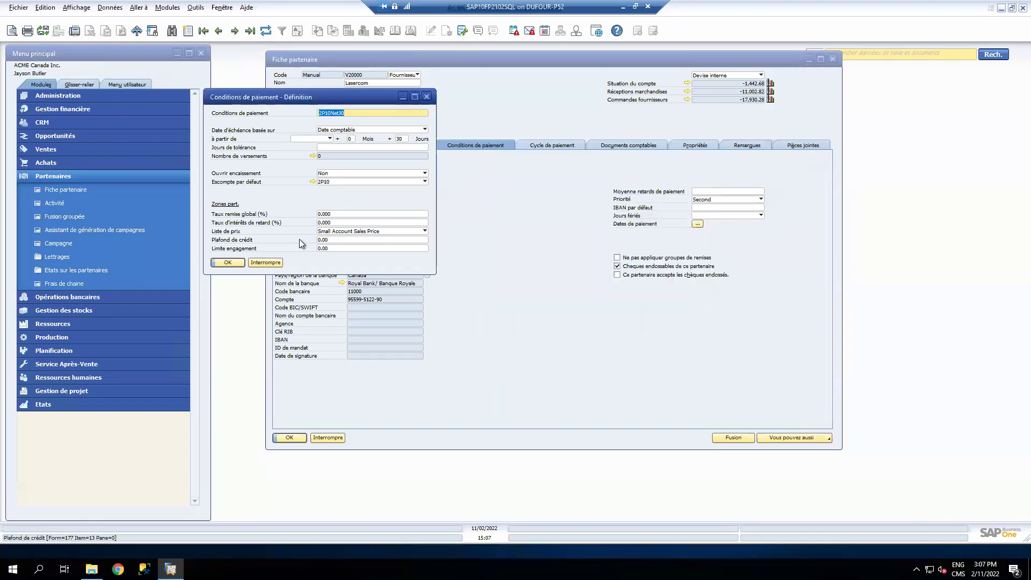
click(228, 262)
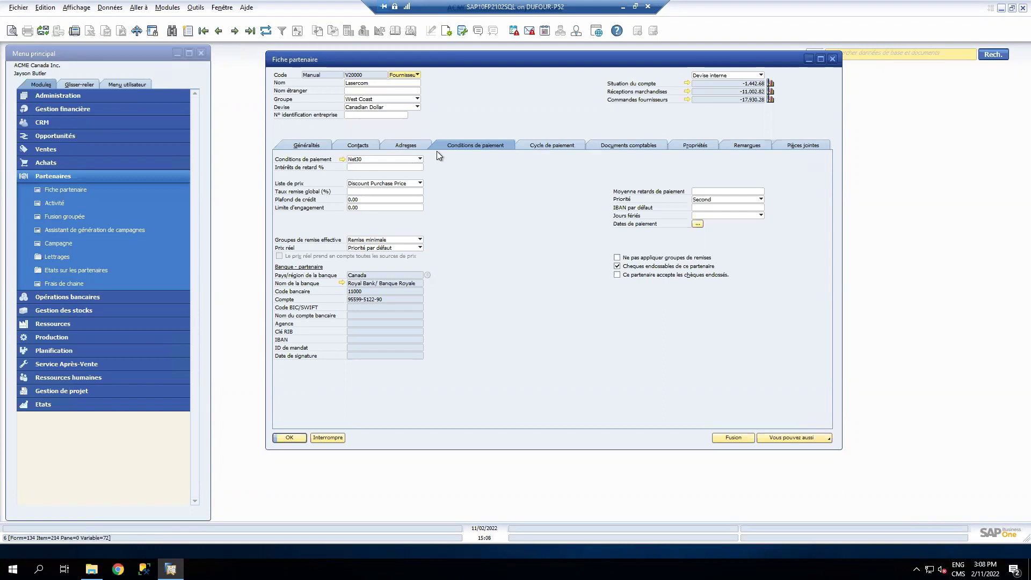
- Examine the Outgoing BT1 payment method in Lasercom's payment cycle settings, including its currency selection, and leave without saving changes
click(558, 144)
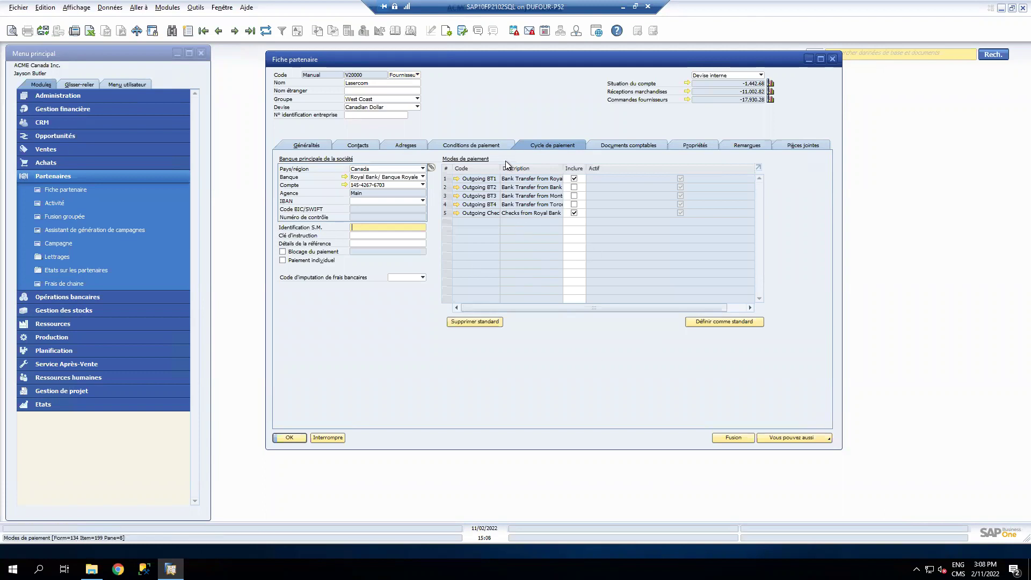
click(456, 178)
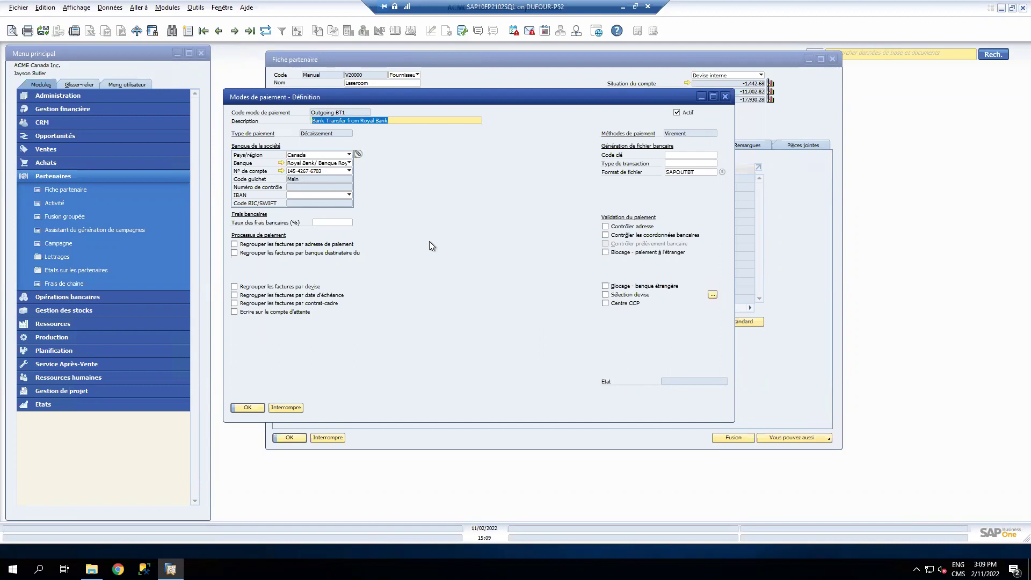
click(605, 294)
click(712, 294)
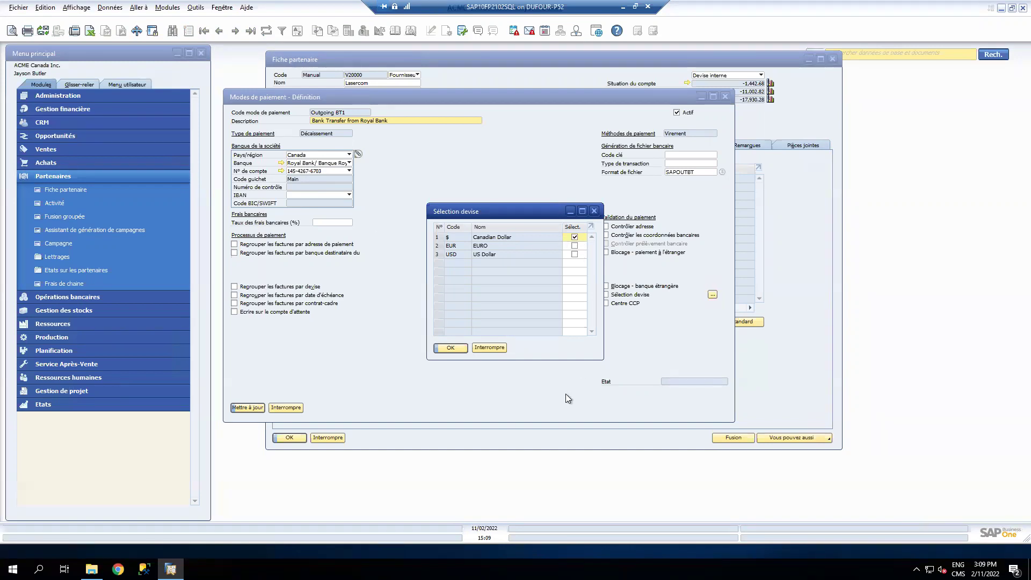
click(451, 348)
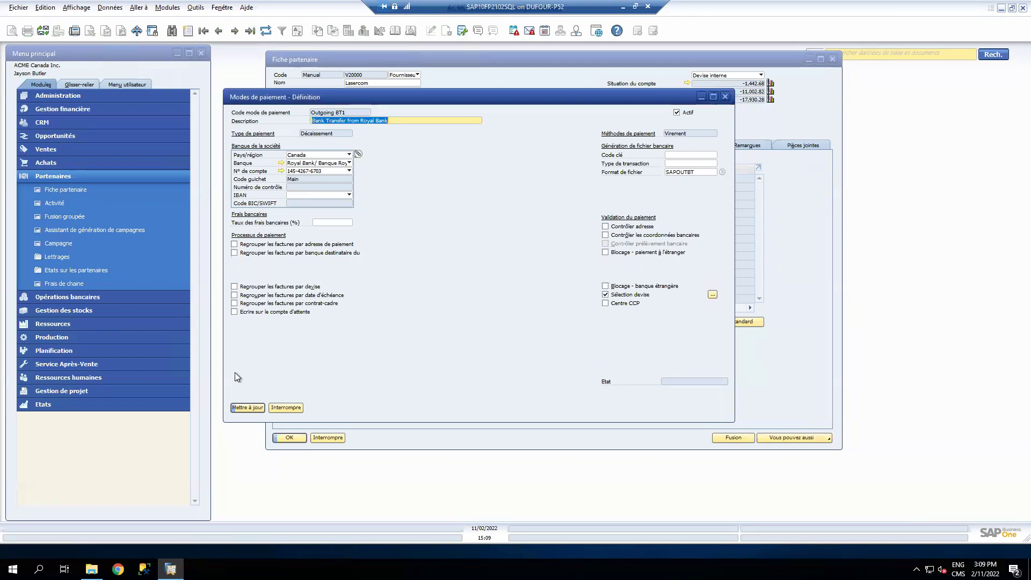
click(249, 408)
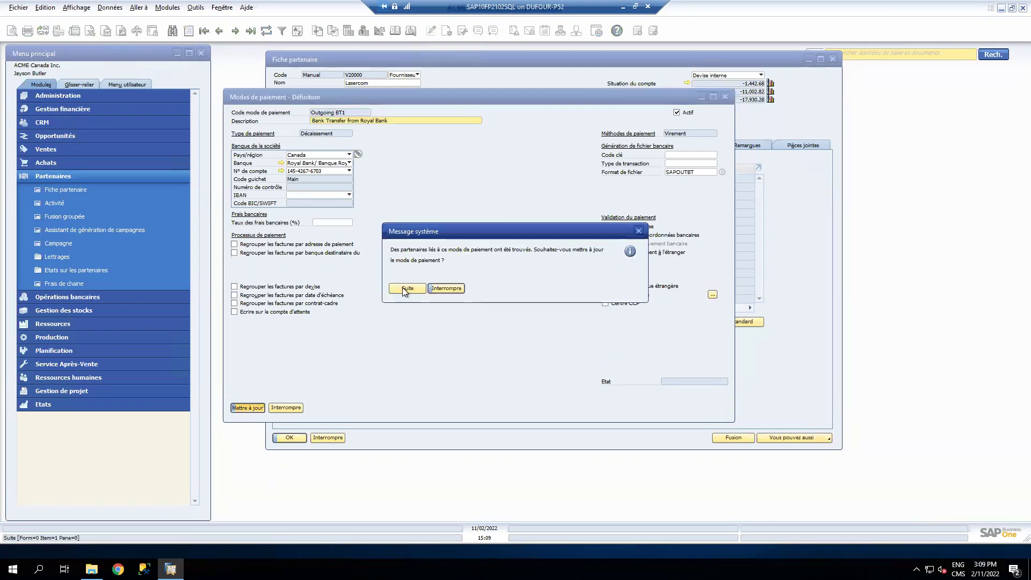
click(437, 291)
click(297, 406)
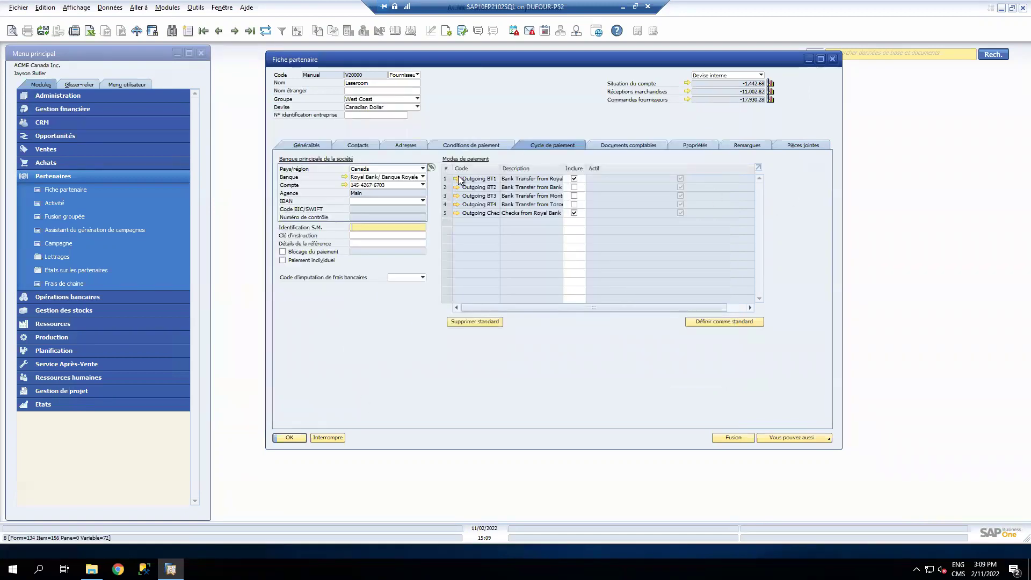
- Examine the definition of the Outgoing Checks payment method, including its cheque due date and amount limit options, and close it
click(456, 213)
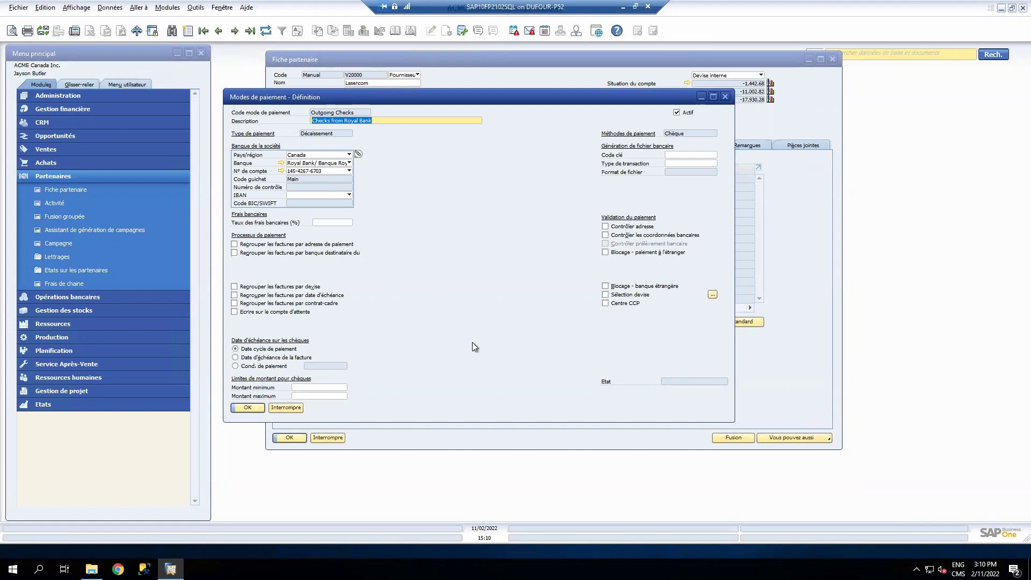
mouse_move(731, 427)
mouse_down()
mouse_move(757, 432)
mouse_move(727, 431)
mouse_up()
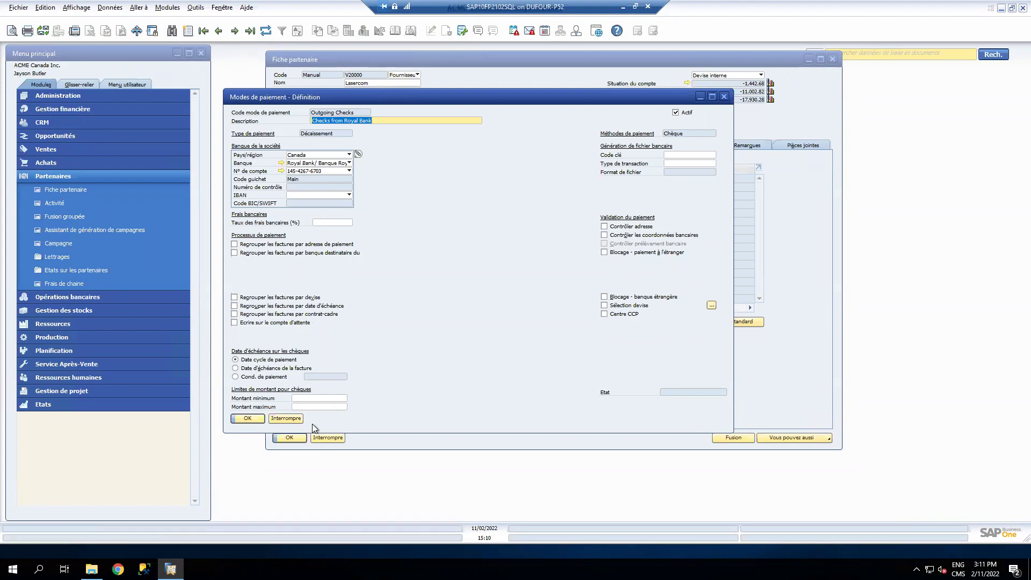
click(256, 415)
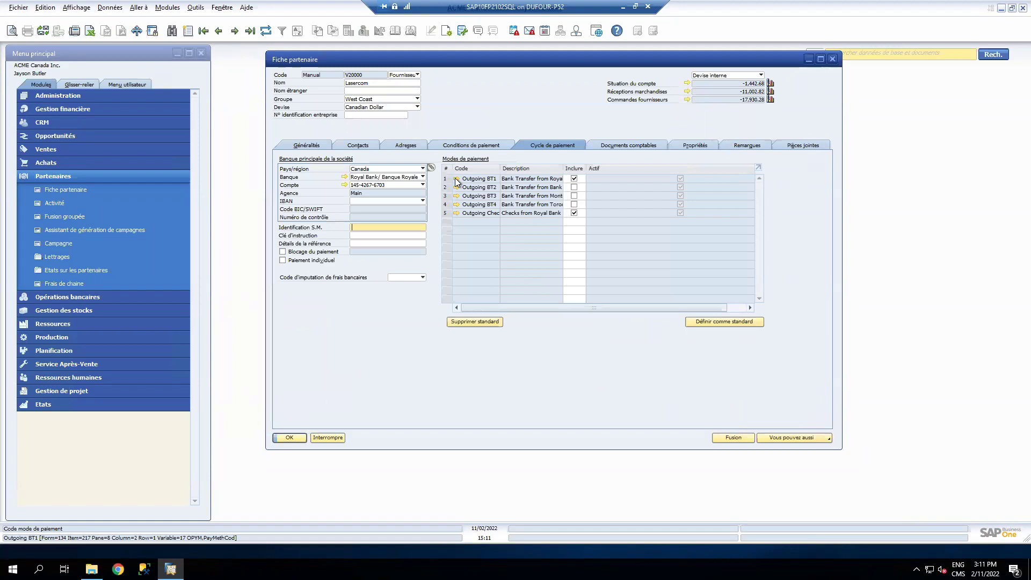
- Examine the bank file format SAPOUTBT in the definition of the Outgoing BT1 payment method and close it
click(456, 180)
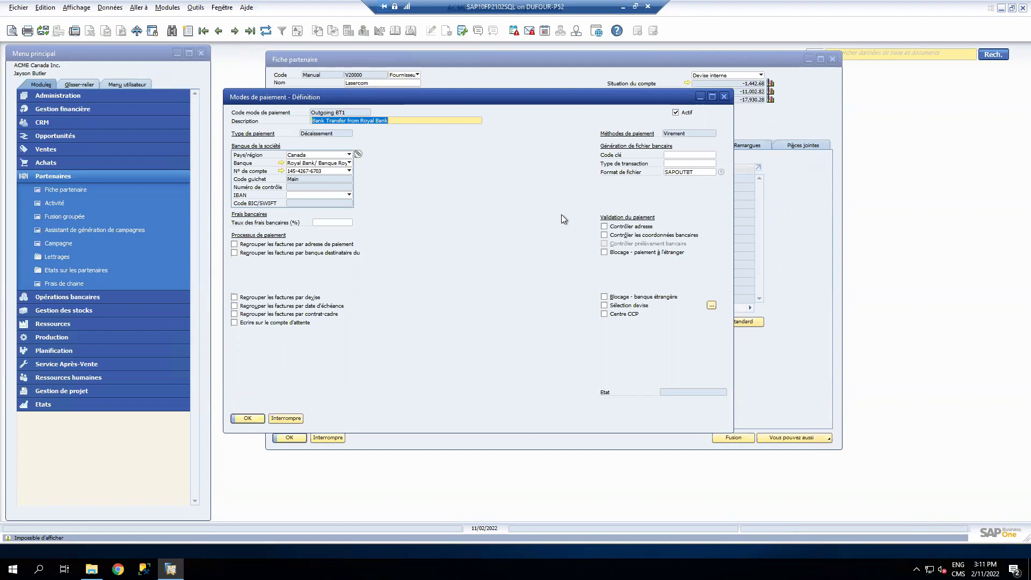
double_click(695, 172)
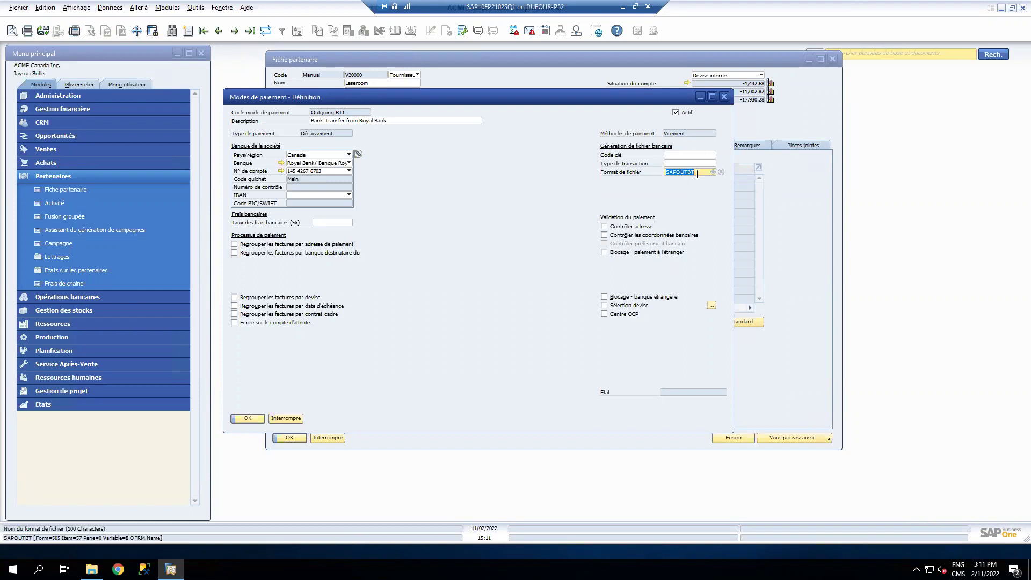
click(247, 417)
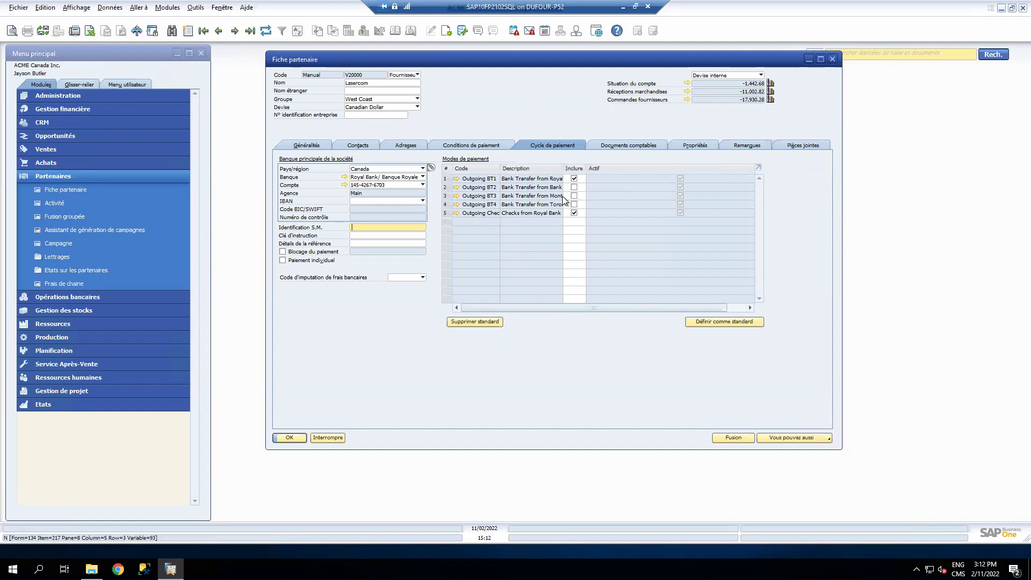
- Set Outgoing BT1 as Lasercom's default payment method and save the partner record
click(449, 179)
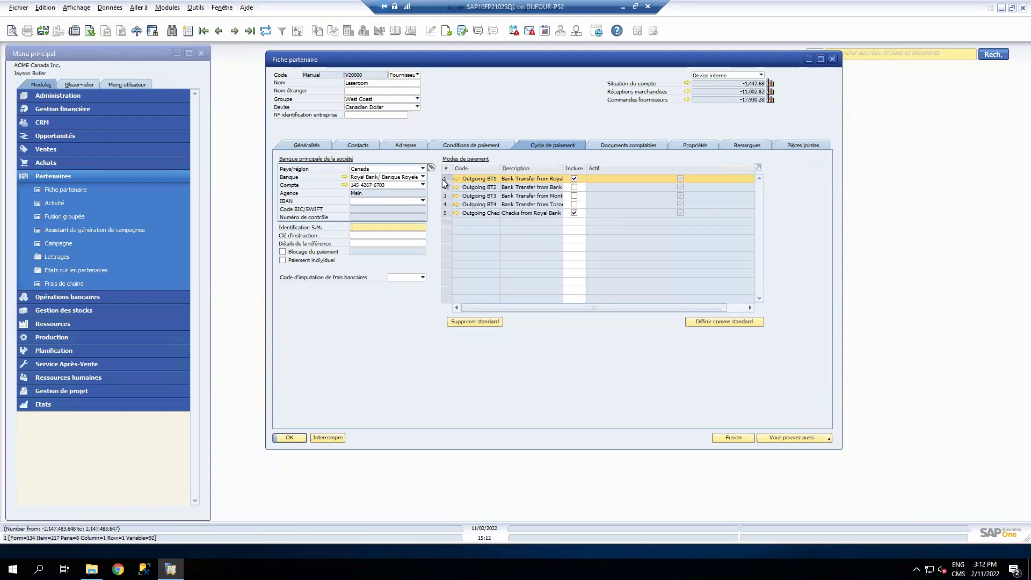
click(716, 322)
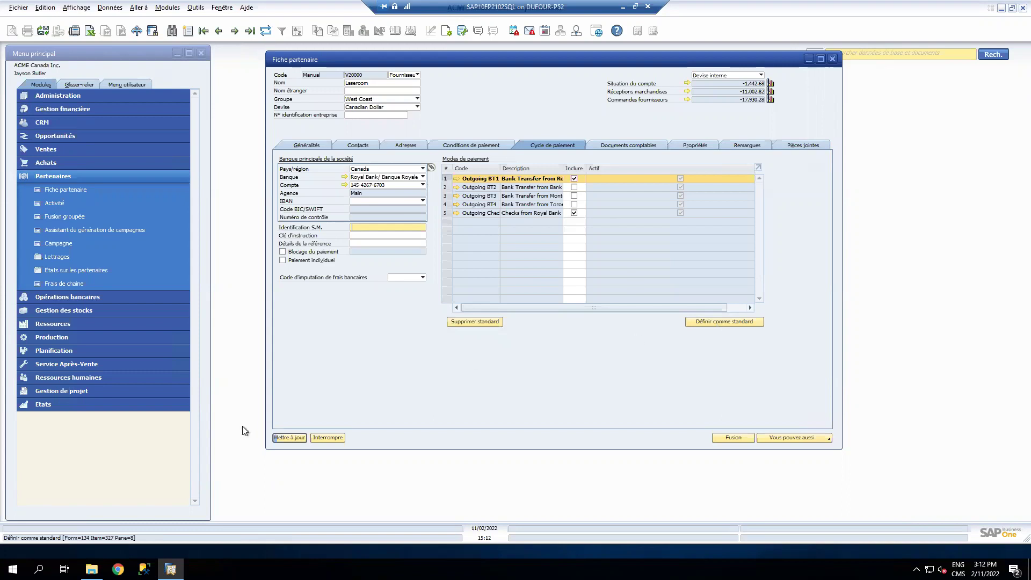
click(290, 438)
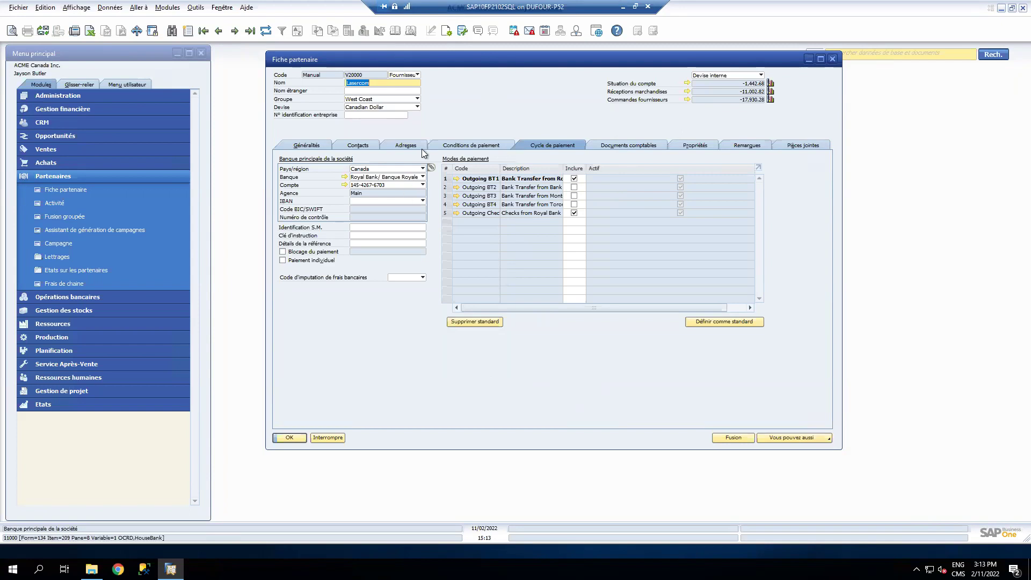
- Review Lasercom's payment terms settings and return to its payment cycle settings
click(463, 144)
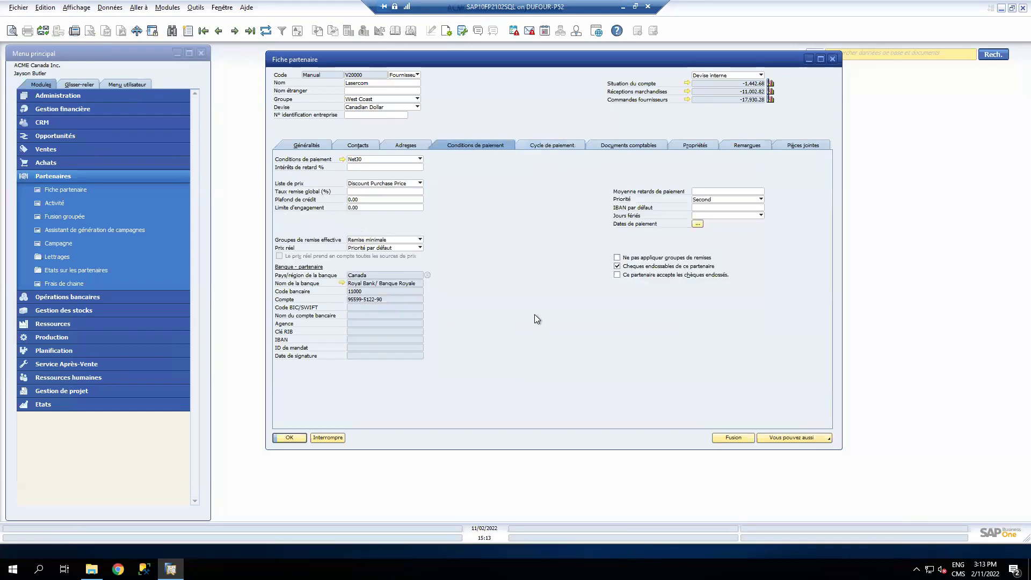
drag(530, 64, 556, 67)
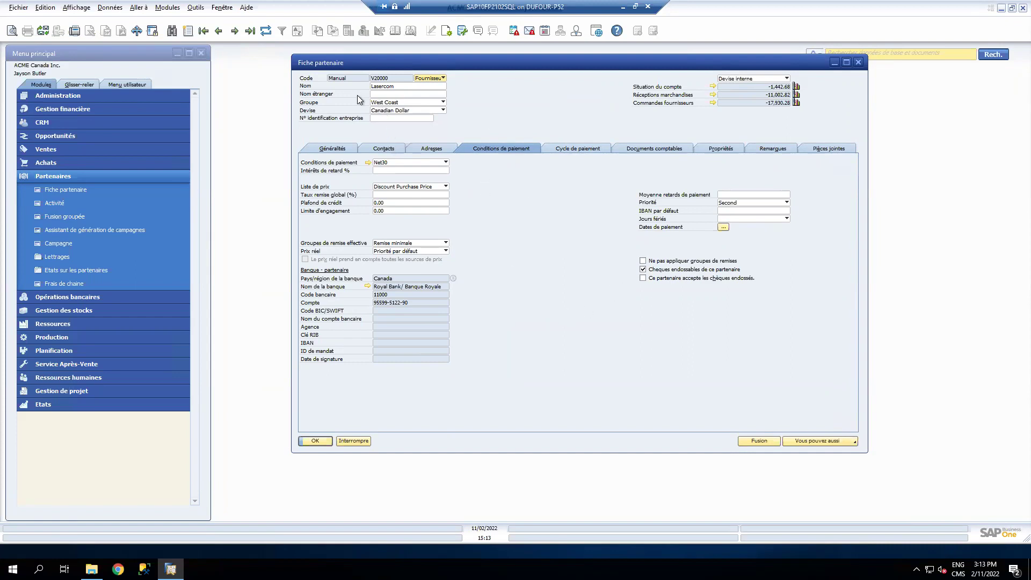
click(584, 148)
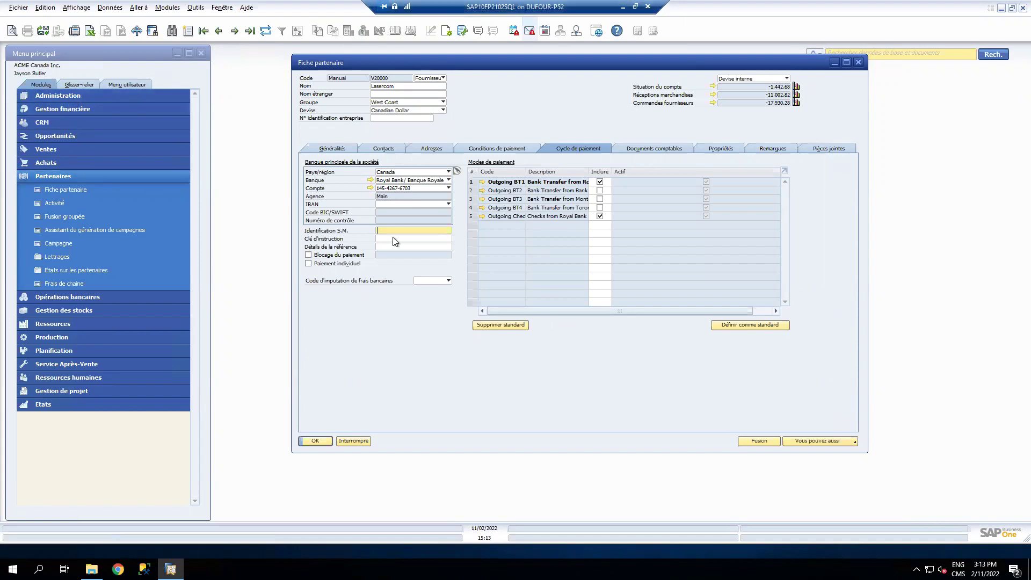
- Open the partner data manager (Gestion des données Partenaire) from the B1 Usability Package's base data management modules
click(66, 96)
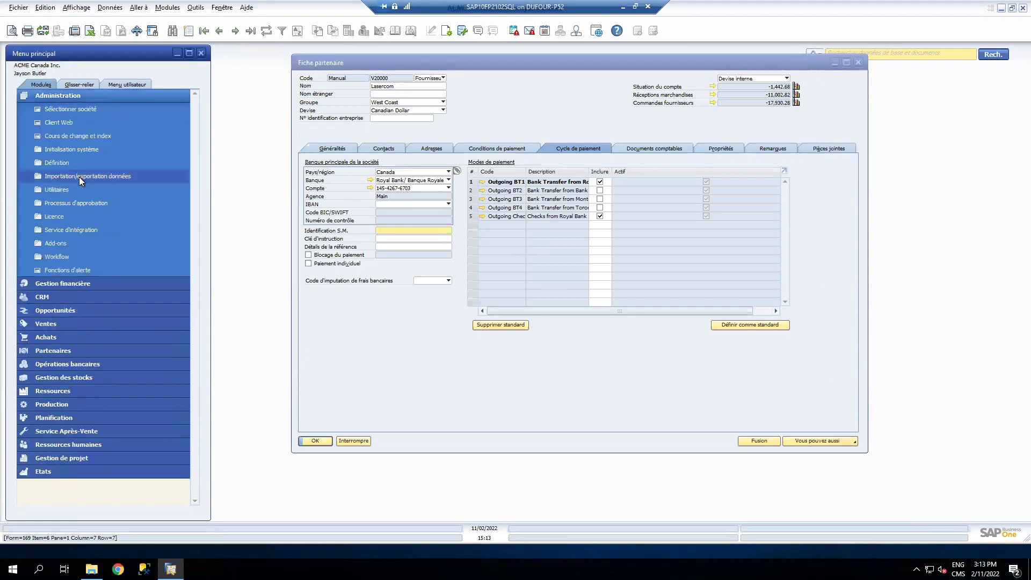
click(69, 238)
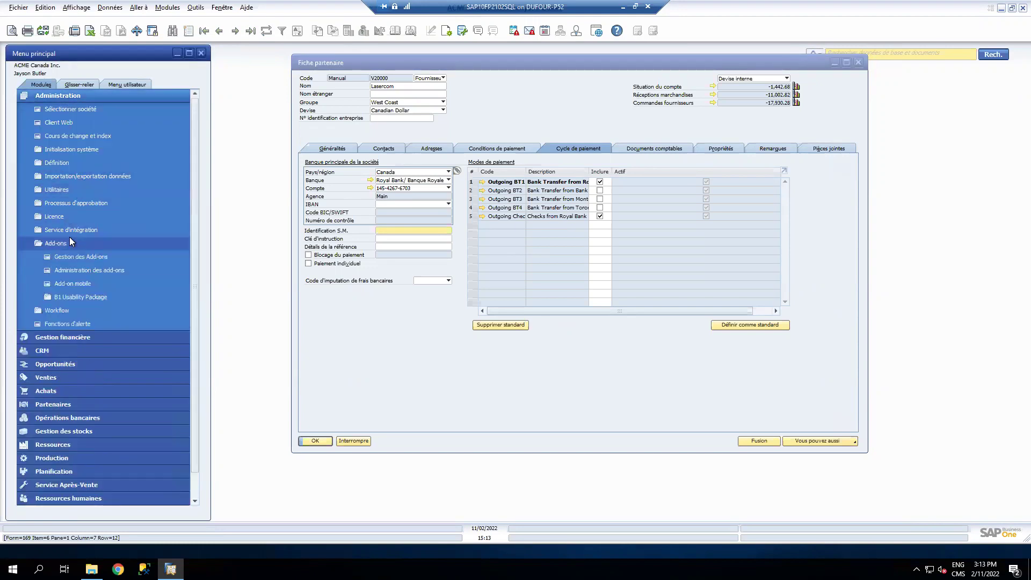
click(73, 297)
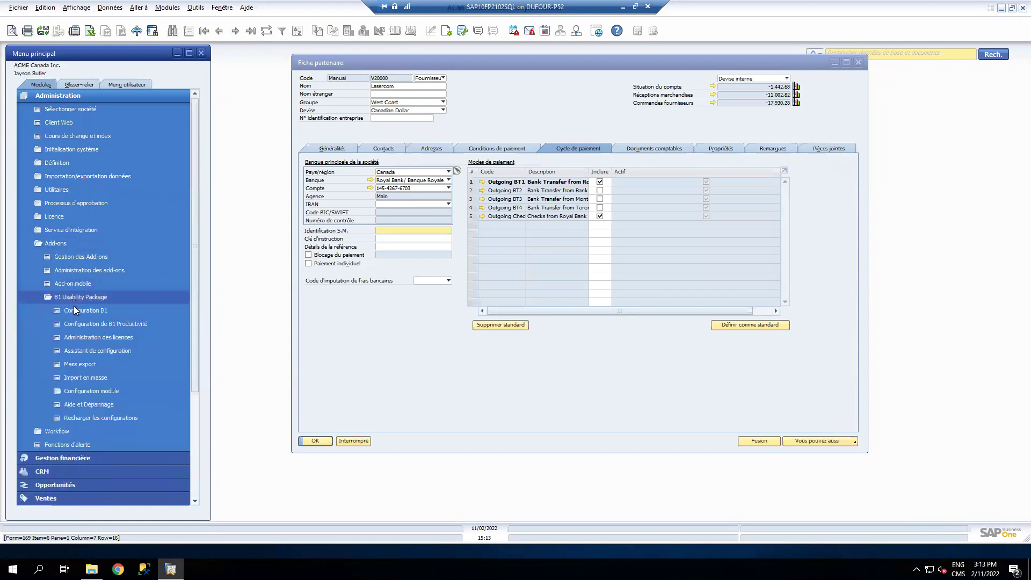
click(86, 392)
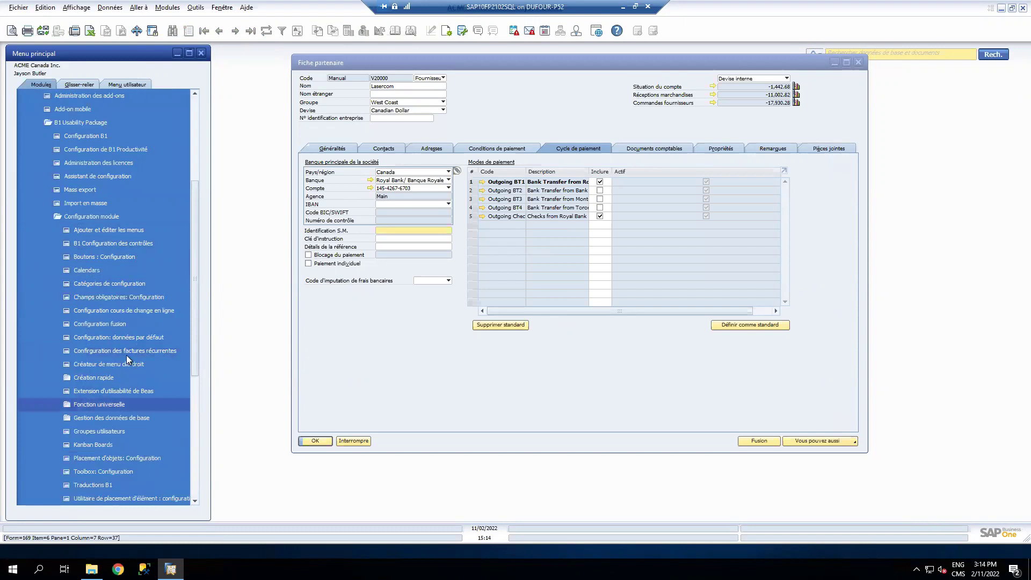
scroll(127, 358, down, 1)
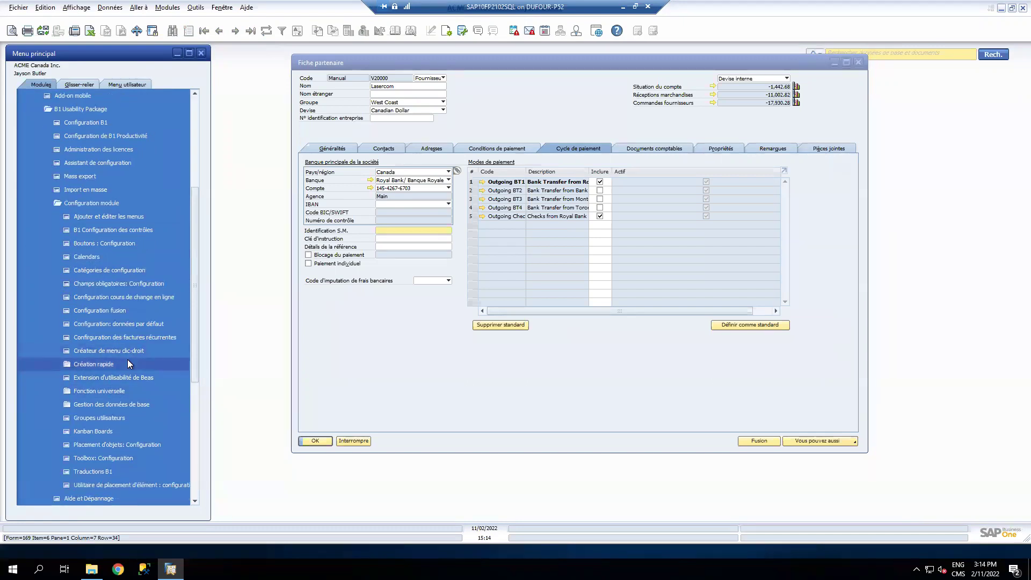
click(111, 403)
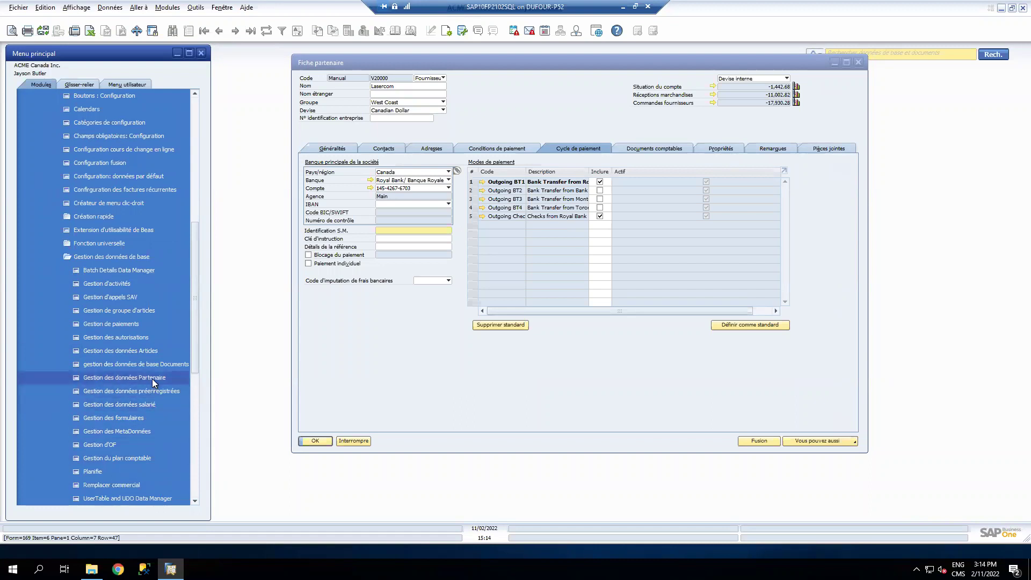
click(152, 378)
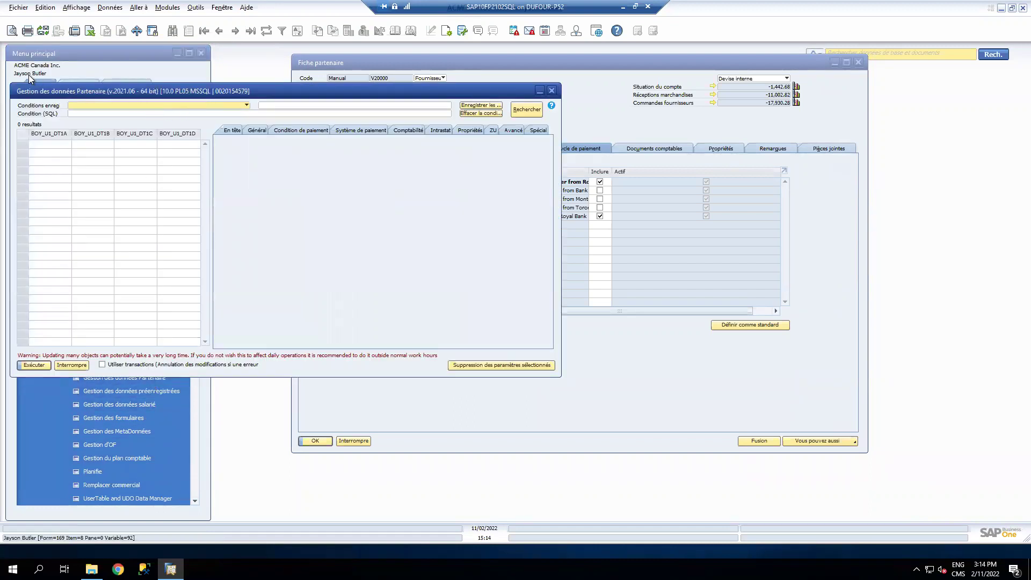
drag(379, 89, 641, 85)
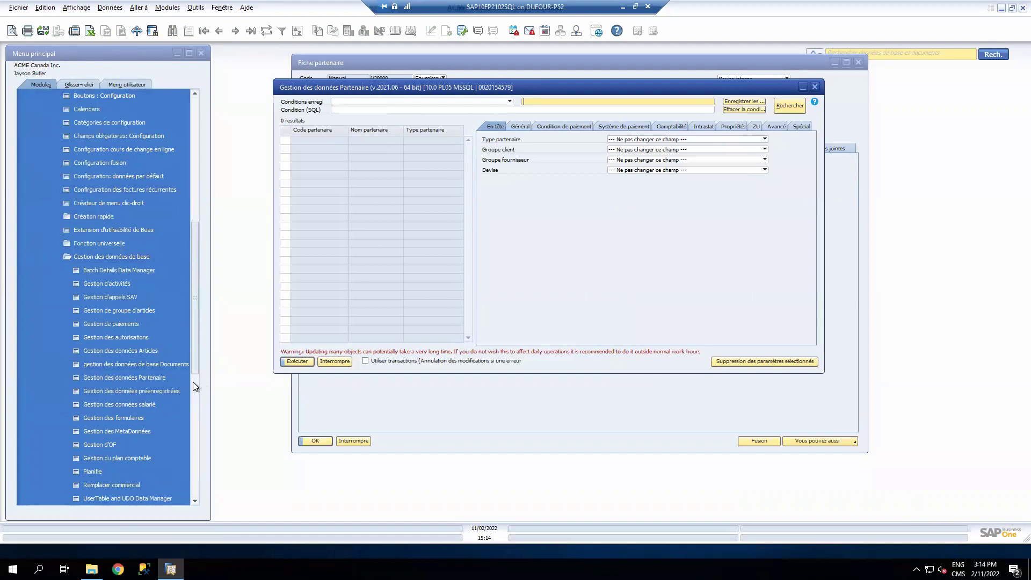
- Search the partner data manager with the saved condition Tous les fournisseurs
click(509, 102)
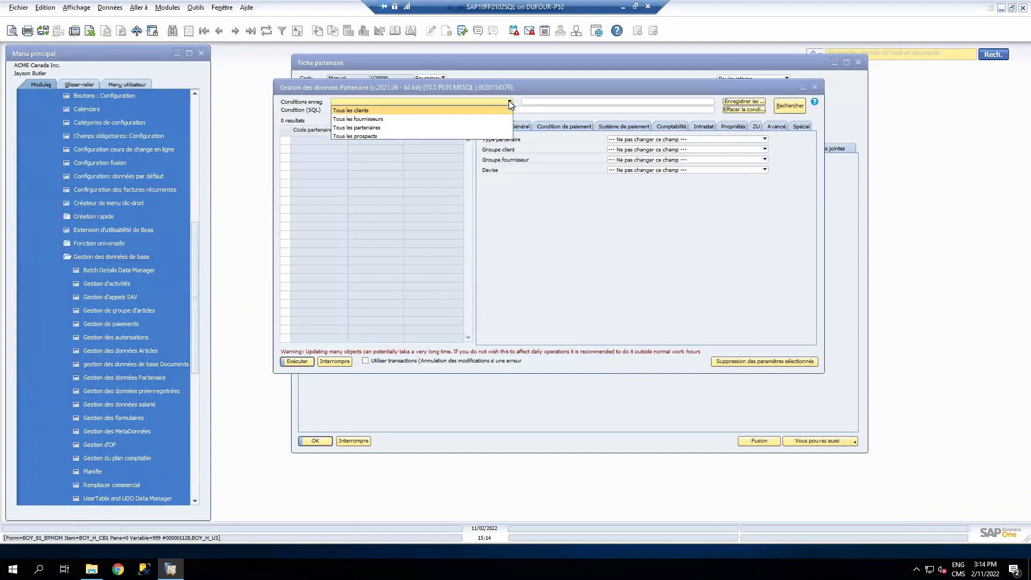
click(373, 119)
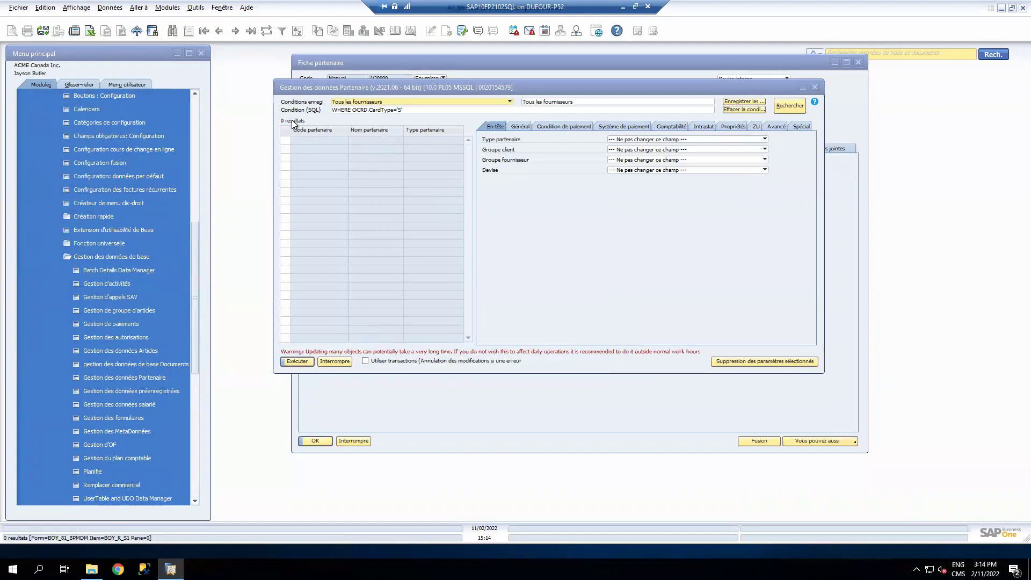
click(792, 106)
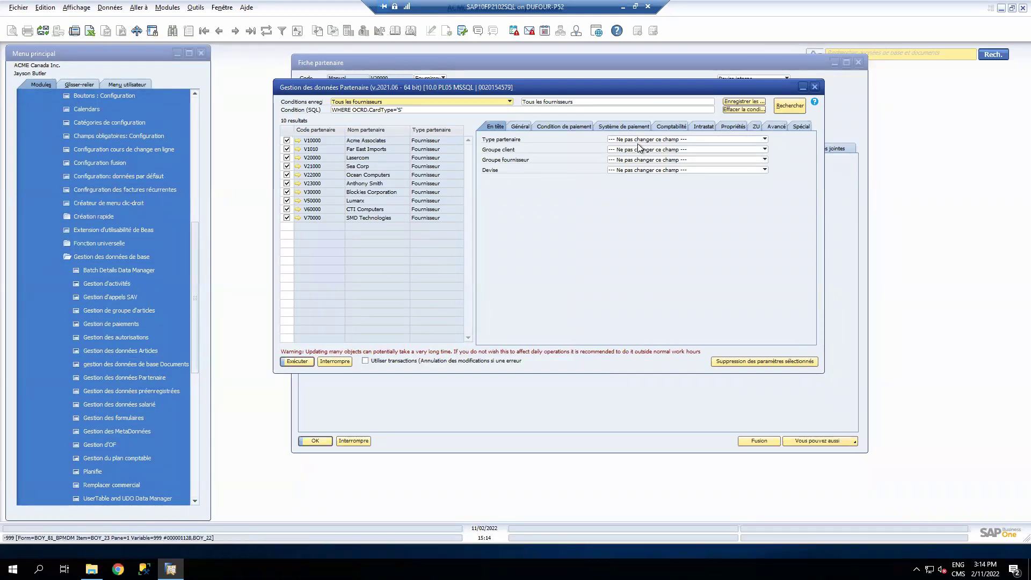
- Examine the payment terms and payment system fields available for mass update, and leave the data manager without executing
click(521, 127)
click(549, 127)
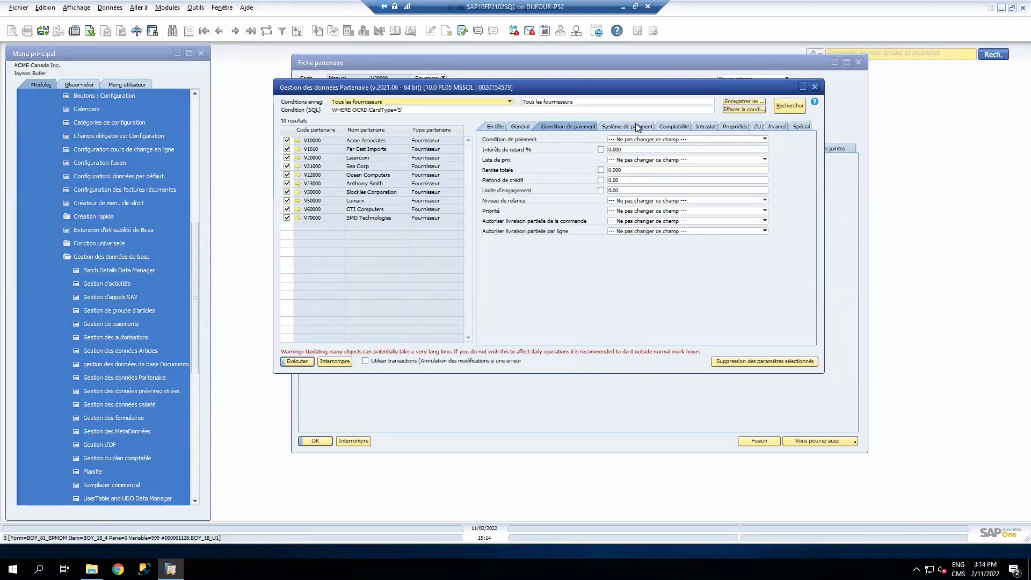
click(635, 125)
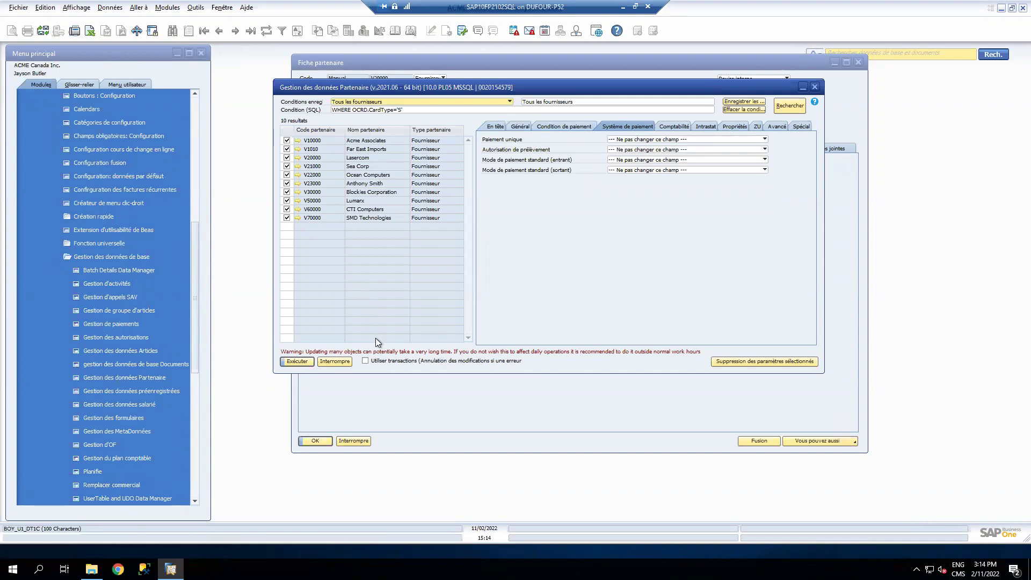
click(331, 361)
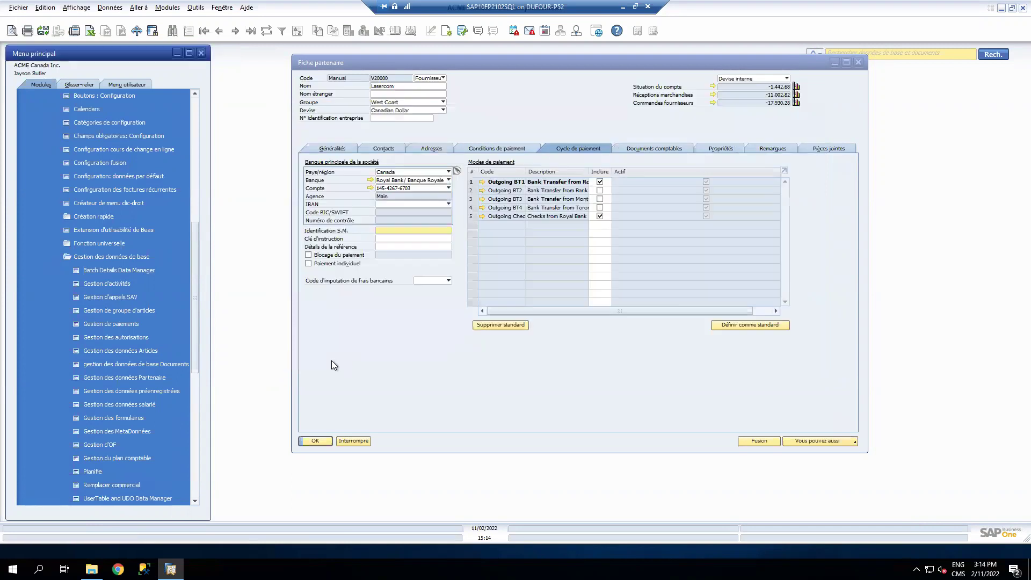
- Close Lasercom's partner record and collapse the base data management and Add-ons folders in the navigation tree
drag(547, 63, 539, 64)
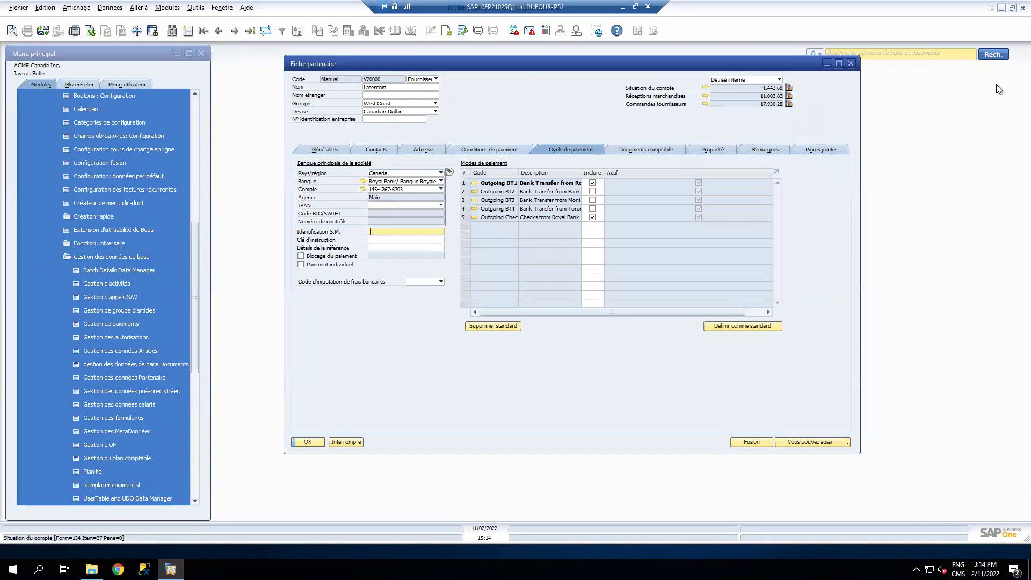
click(852, 64)
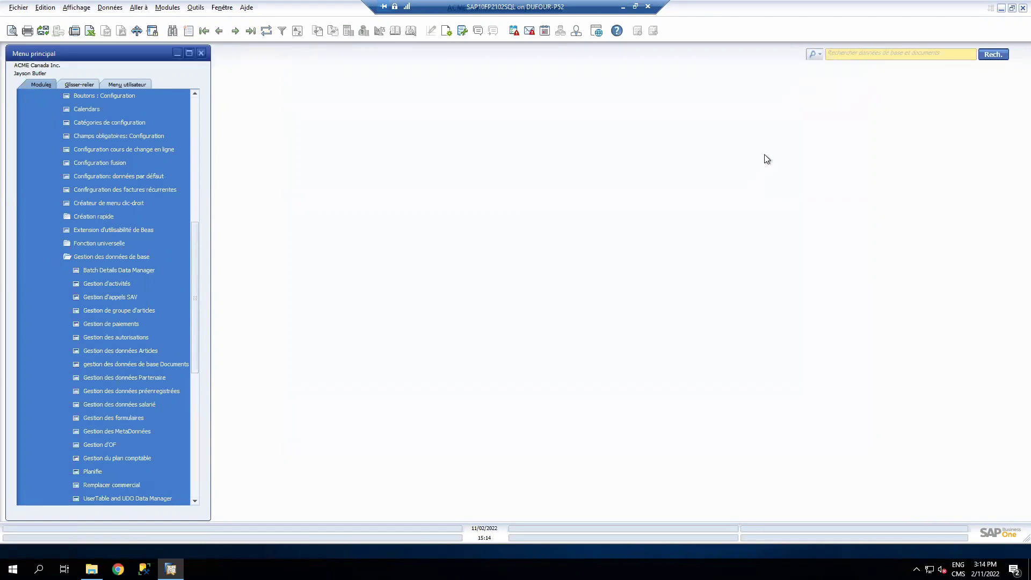
click(95, 255)
scroll(123, 253, up, 5)
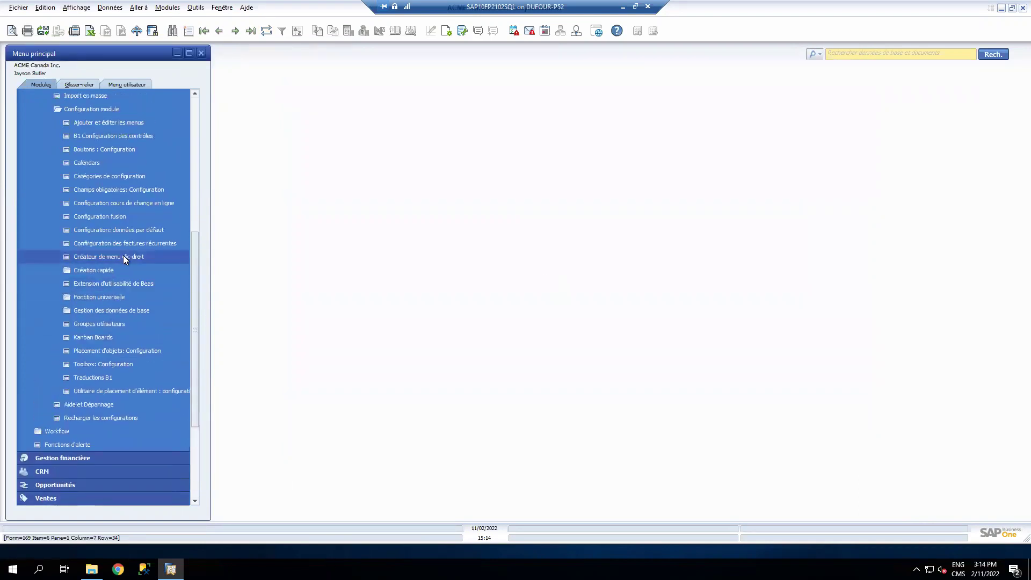
scroll(124, 244, up, 1)
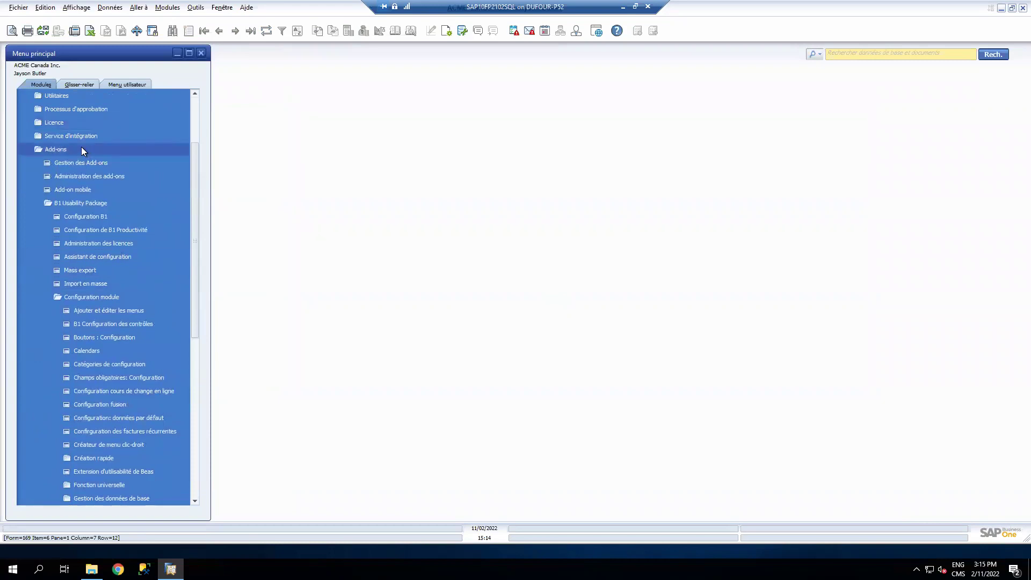
click(82, 147)
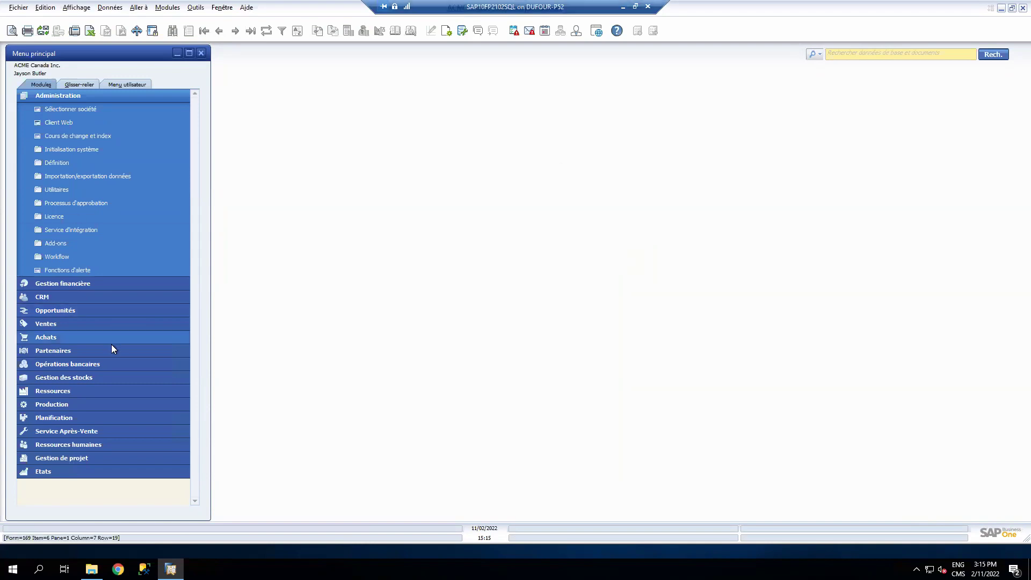
- Open a new outgoing payment (Décaissement) from the banking operations module
click(83, 366)
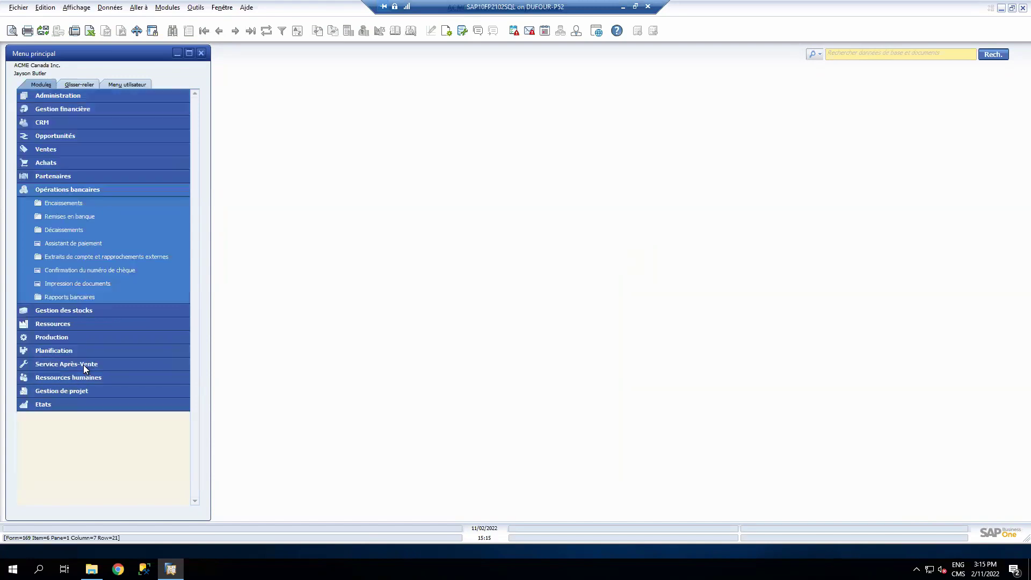
click(78, 231)
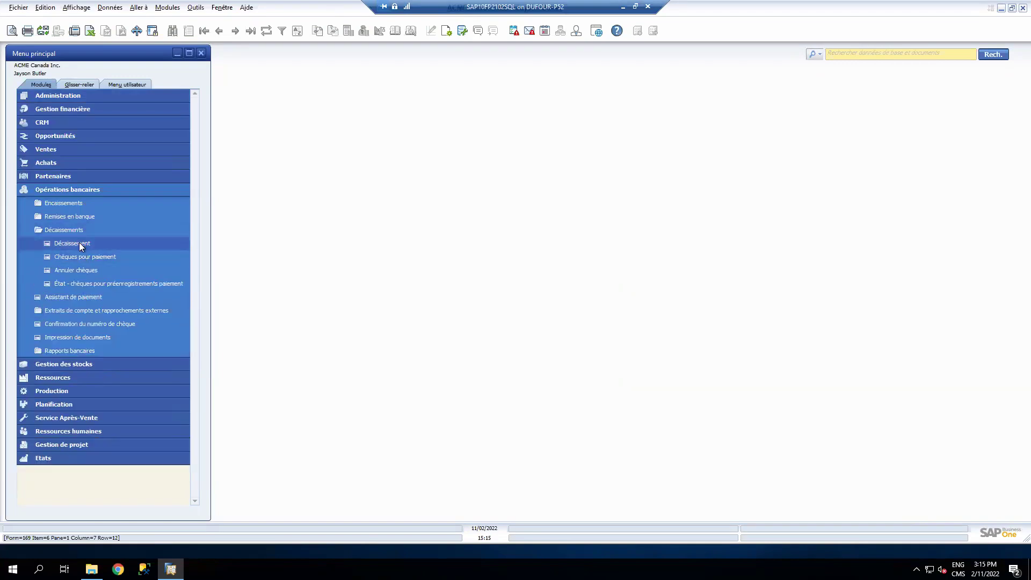
click(75, 243)
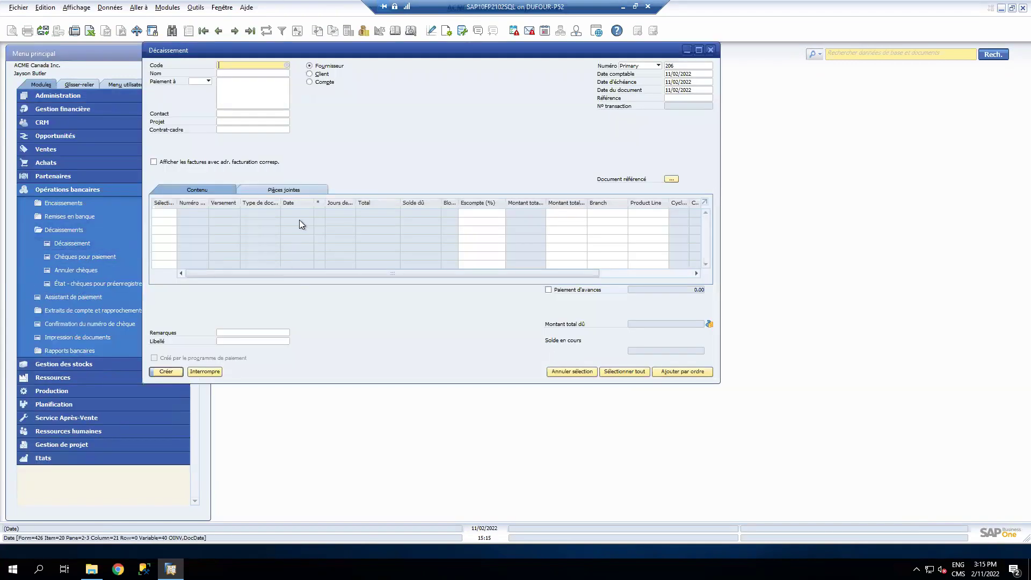
- Choose Acme Associates as the supplier for the outgoing payment, and enlarge and reposition the payment window
click(287, 65)
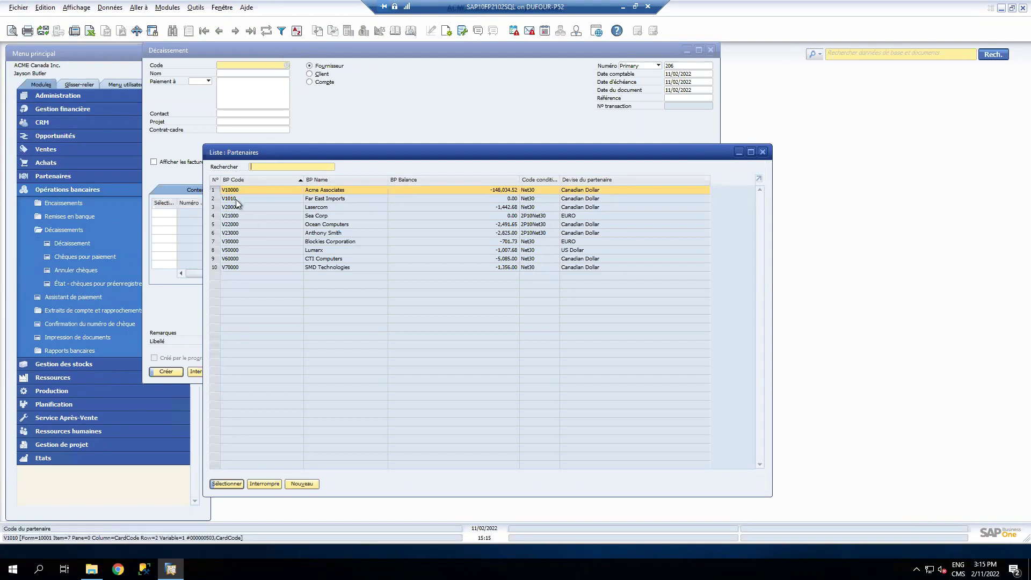
click(270, 486)
click(261, 73)
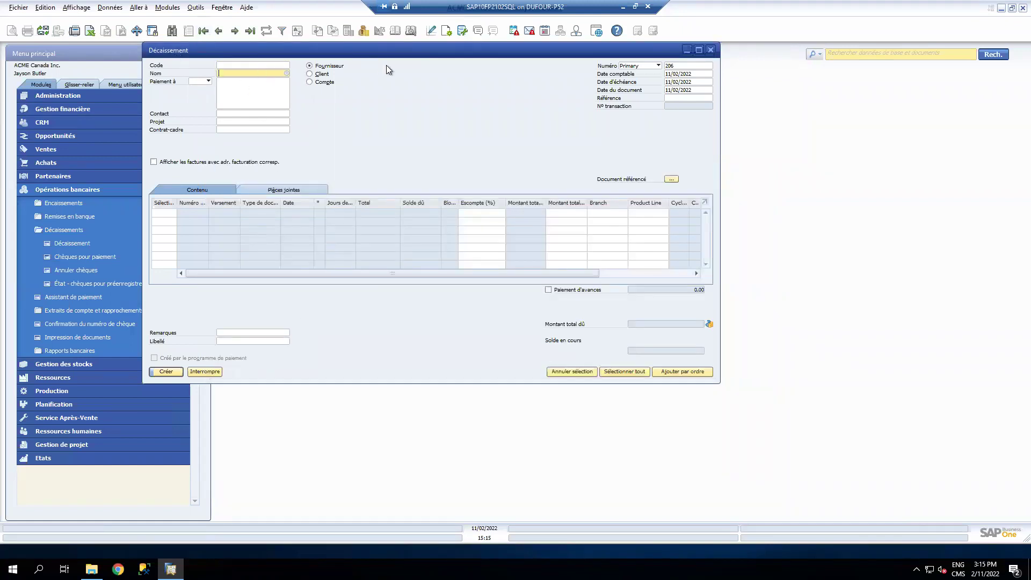
text(acm)
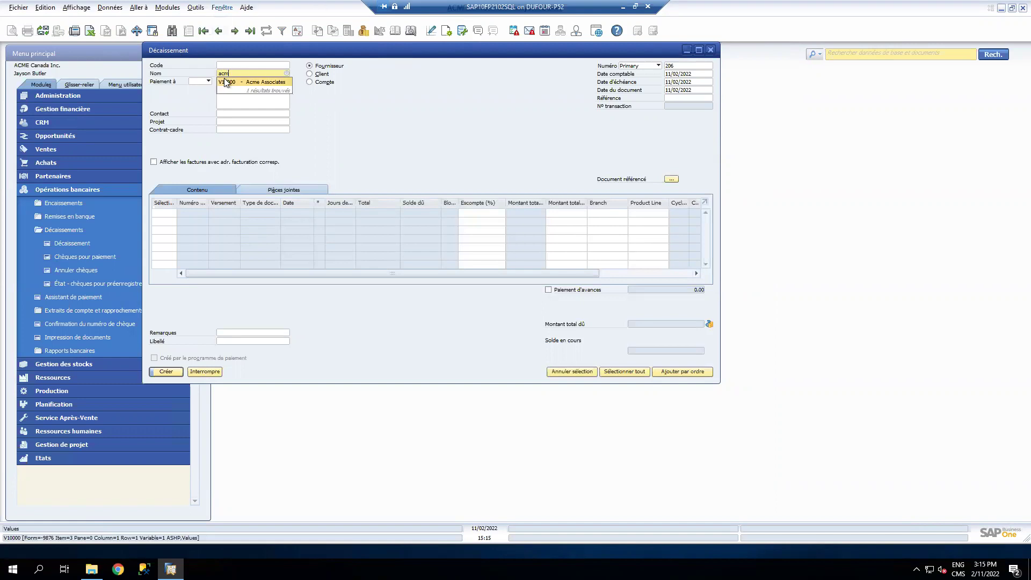
click(256, 85)
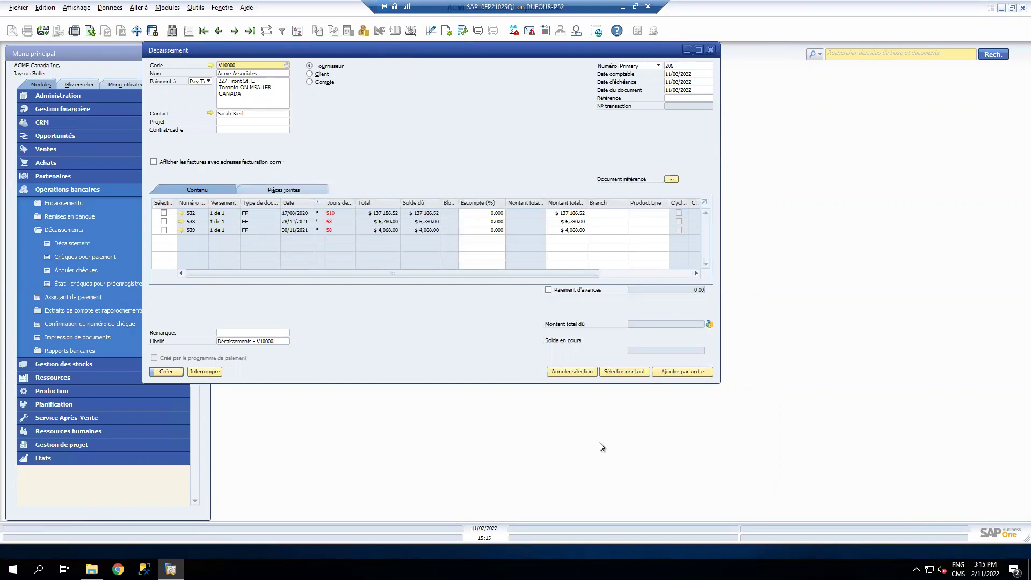
drag(718, 380, 894, 435)
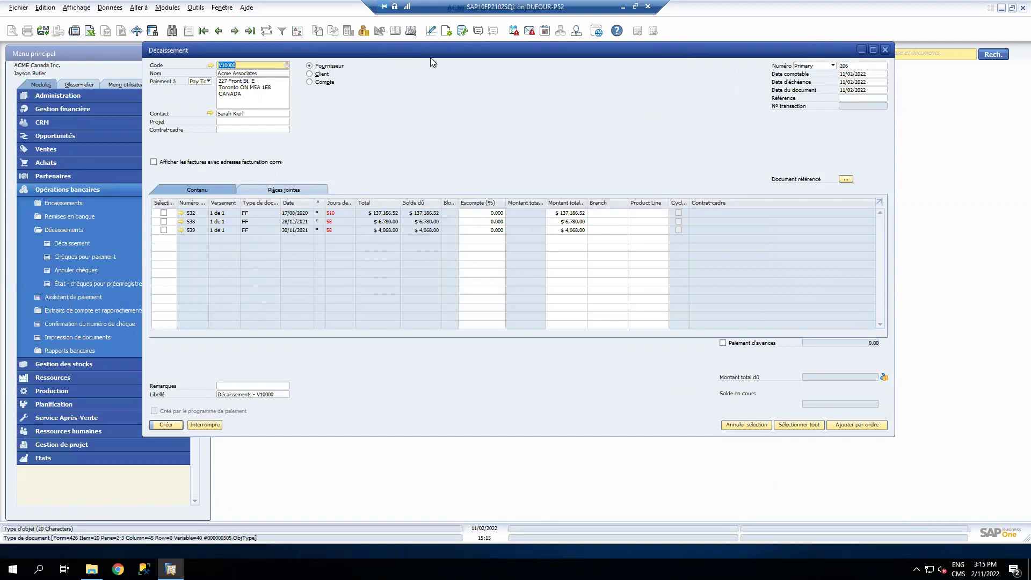
drag(430, 58, 415, 88)
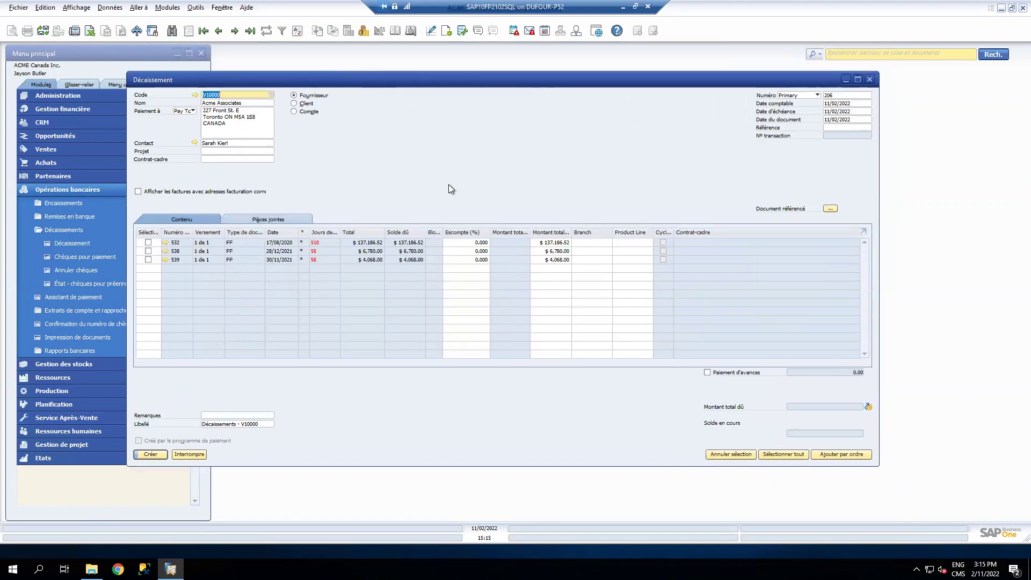
- Open supplier invoice 532 from the payment, set its supplier reference number to 3452, update it and close it
click(165, 243)
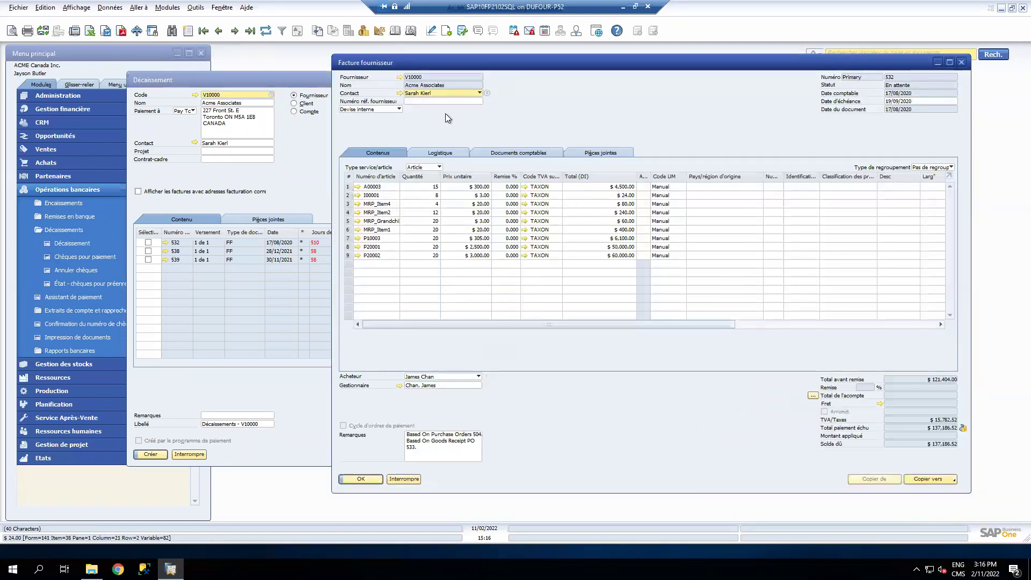
click(431, 101)
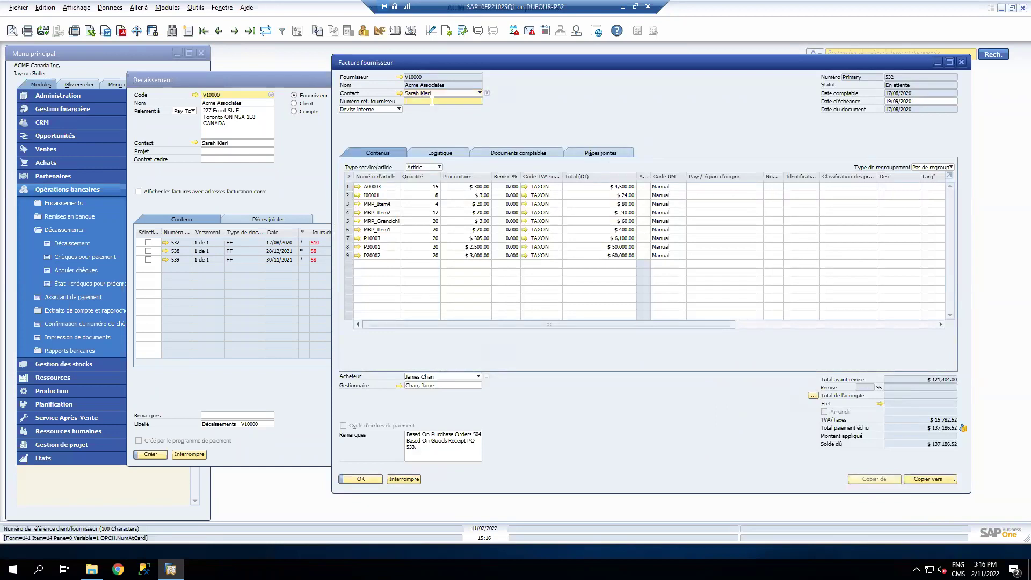
text(3)
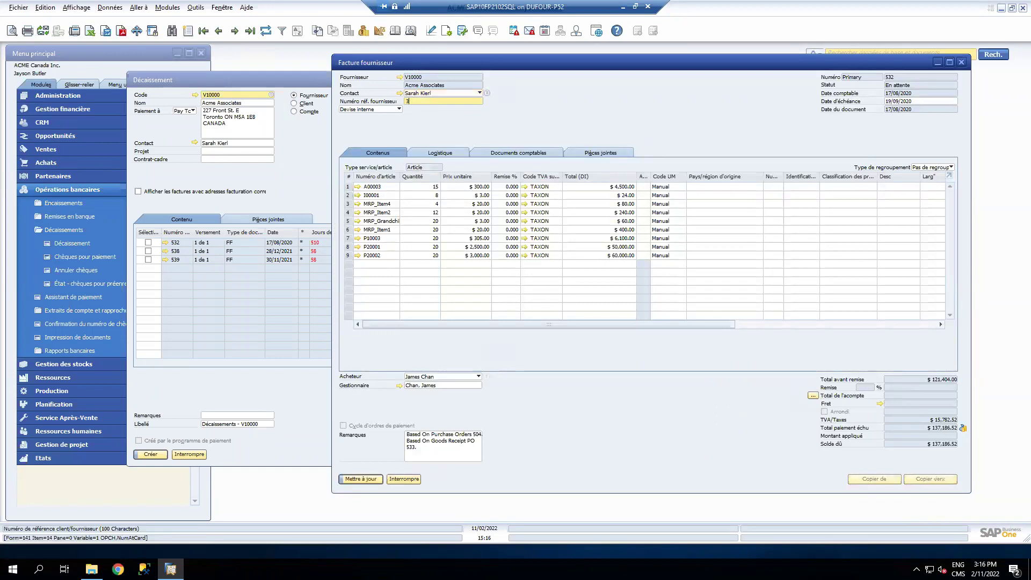
text(452)
key(Tab)
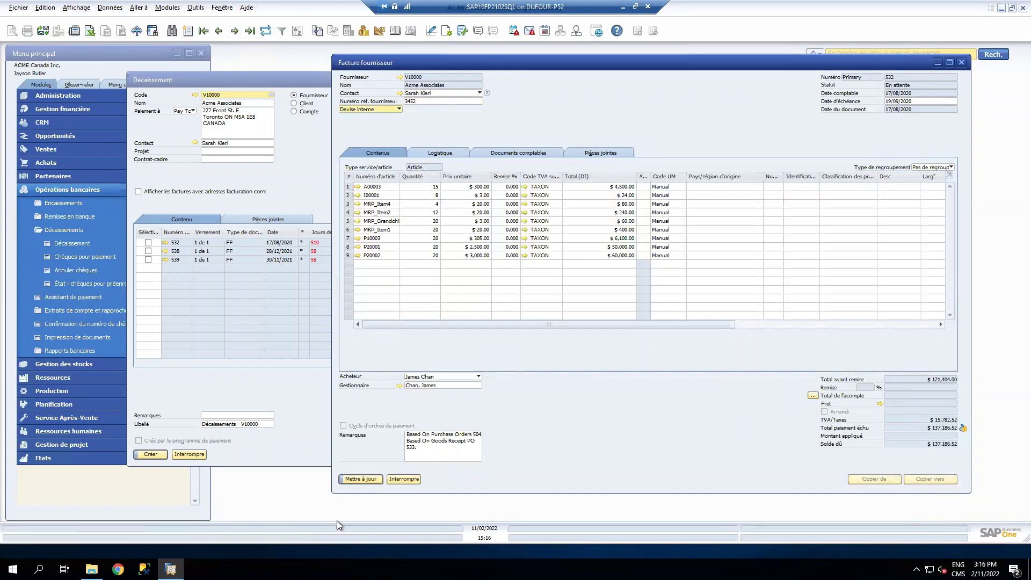
click(371, 479)
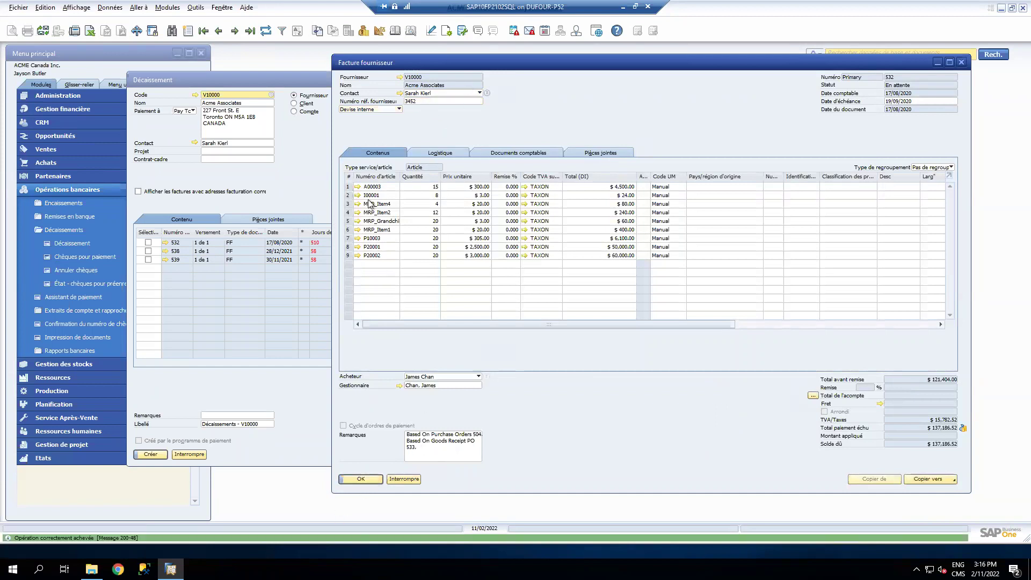
click(369, 478)
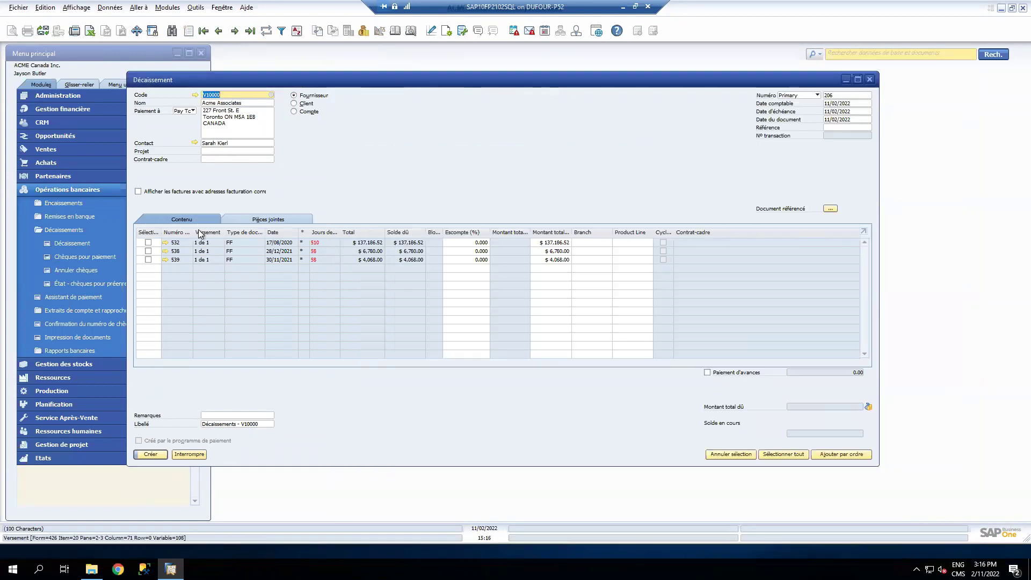
- Enable Numéro de référence partenaire in the document form settings of the outgoing payment and apply them
click(447, 34)
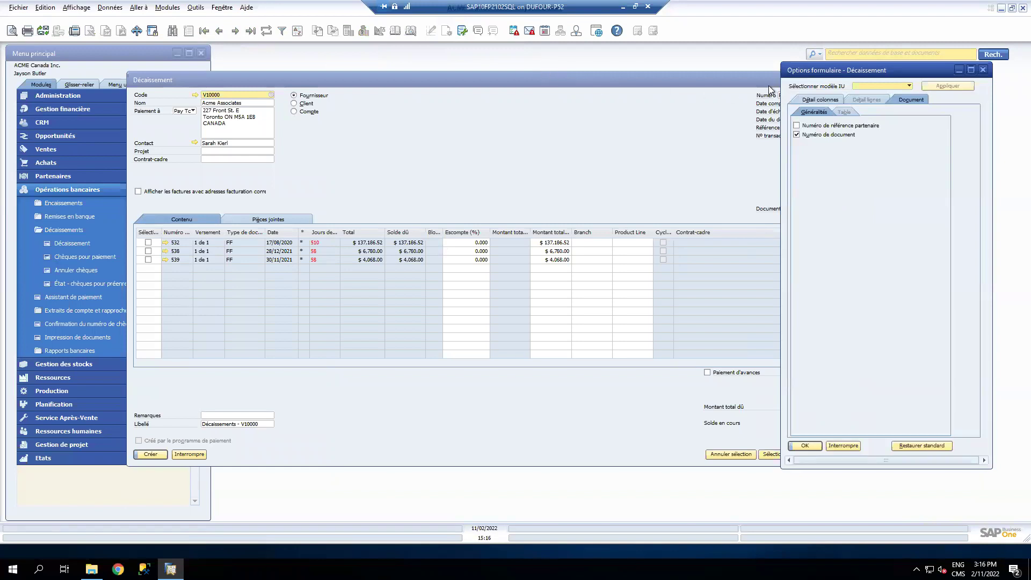
drag(824, 74, 749, 71)
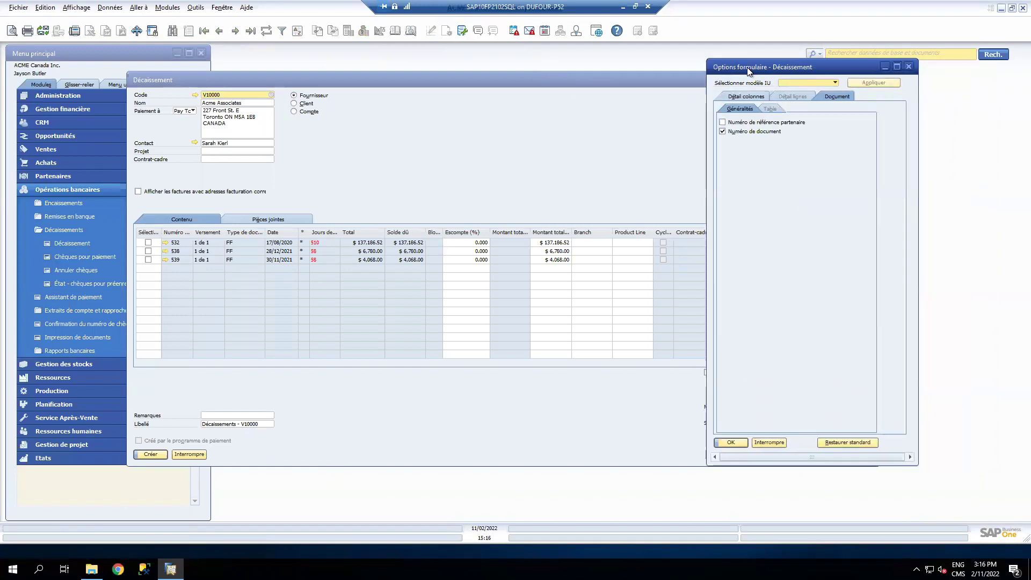
click(737, 95)
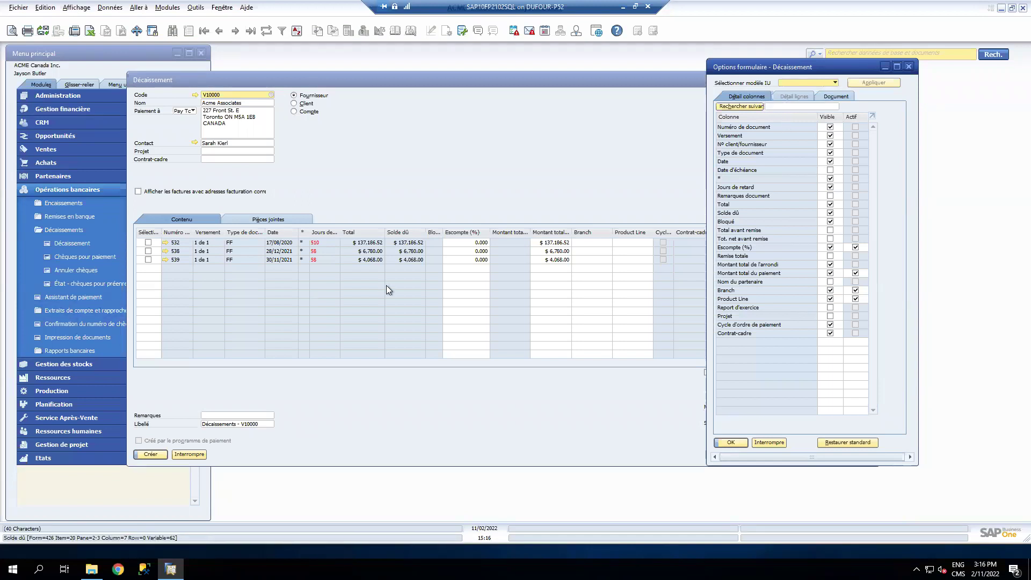
click(836, 96)
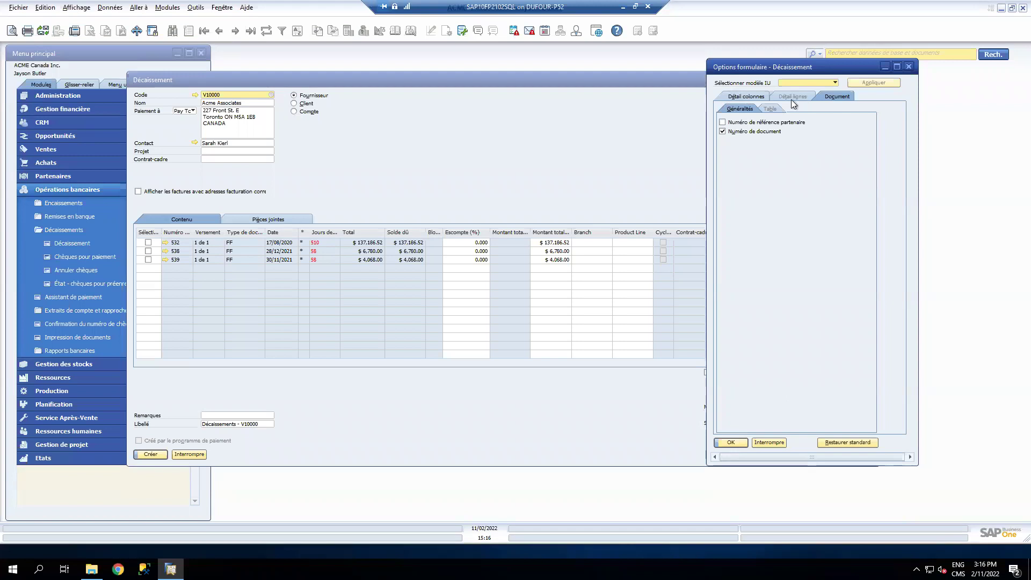
click(723, 123)
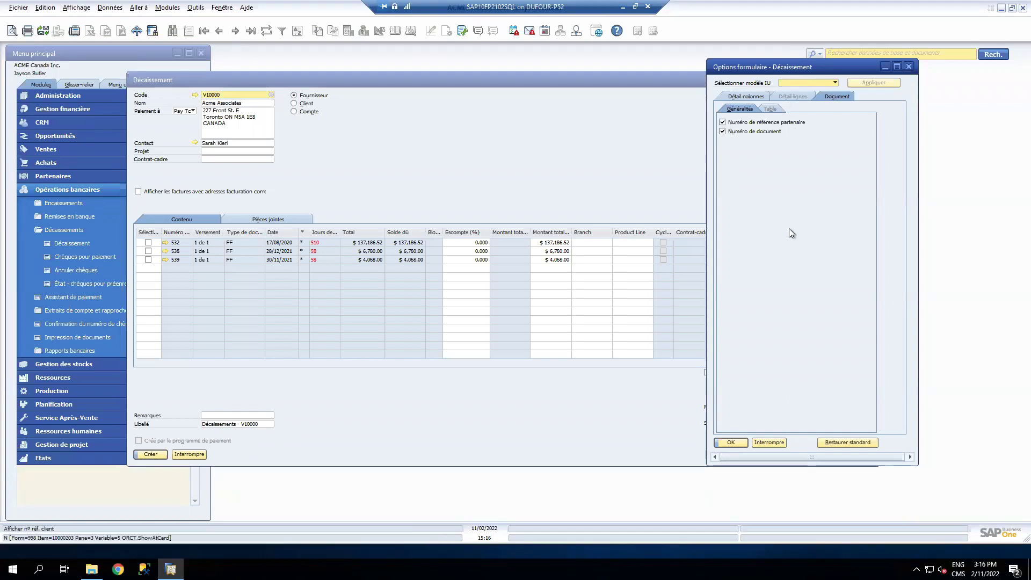
click(739, 443)
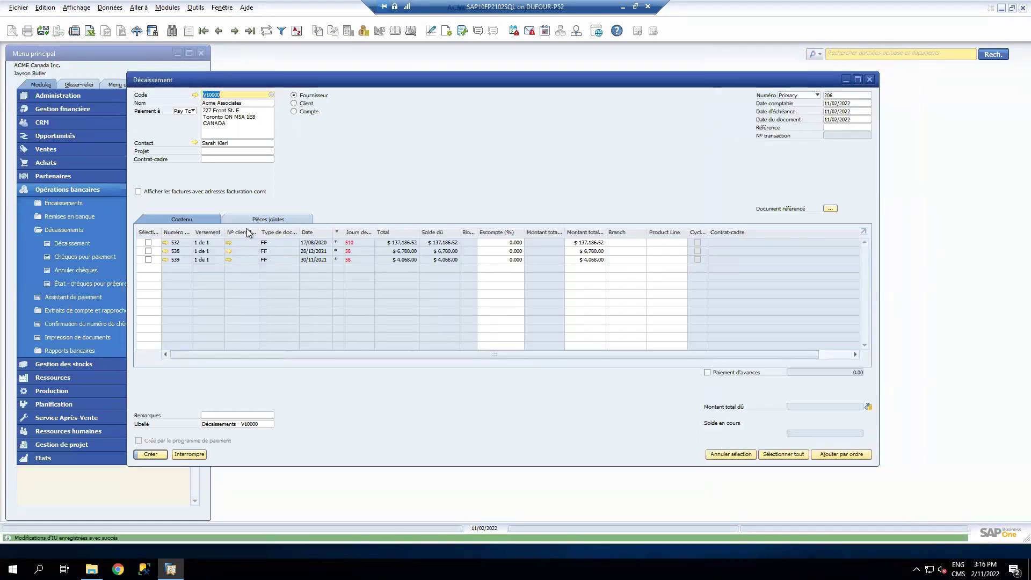
- Widen the Nº client/fournisseur column and check the supplier reference number on invoice 532
drag(270, 234, 270, 228)
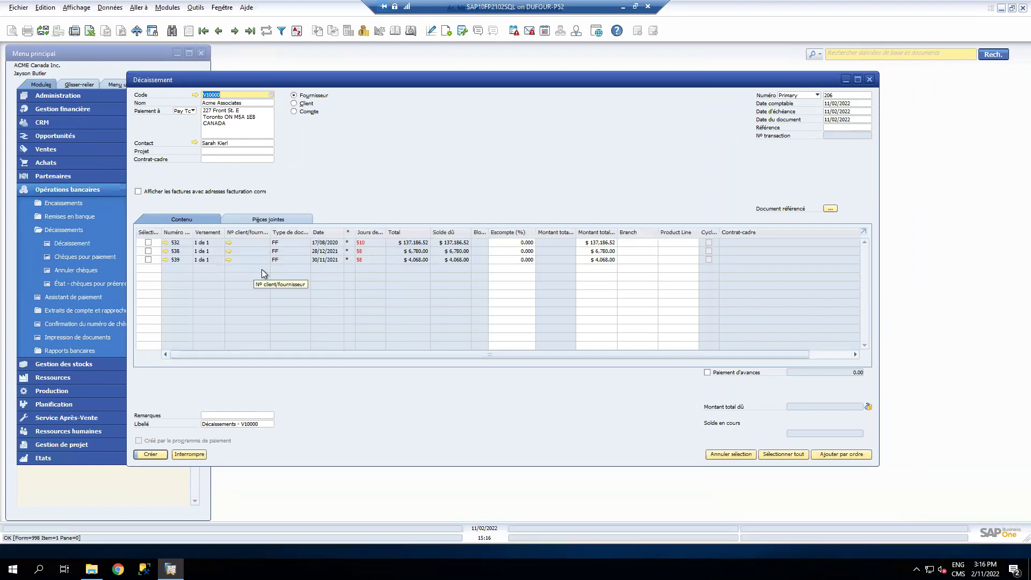
click(228, 242)
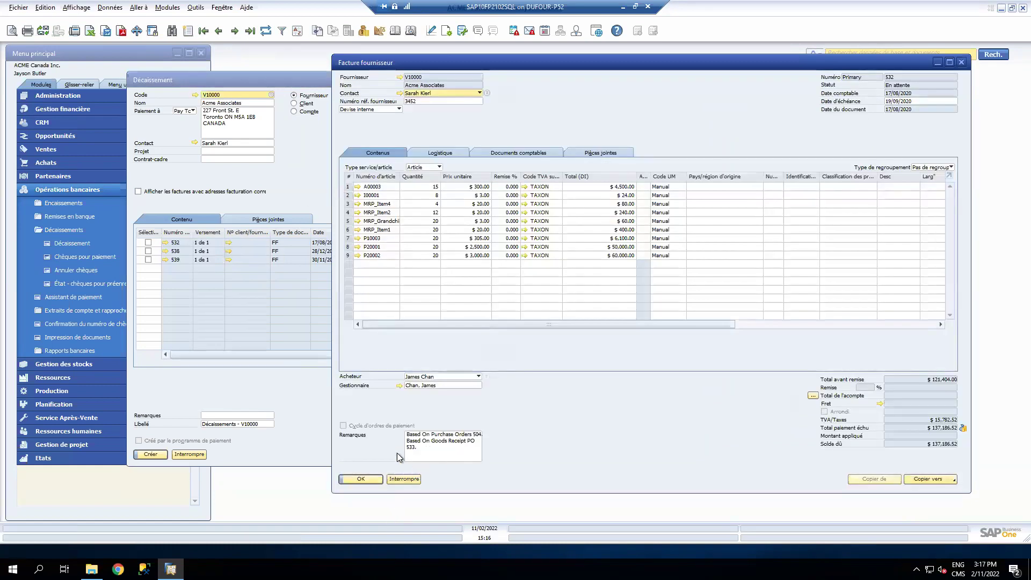
click(407, 477)
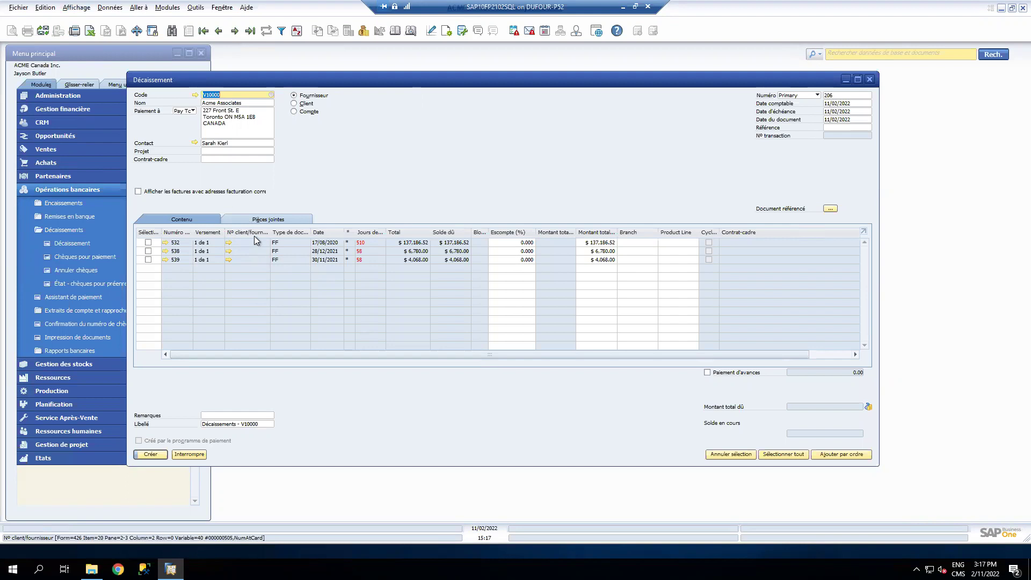
- Select invoice 532 for payment and set its cash discount to 2 %
click(149, 243)
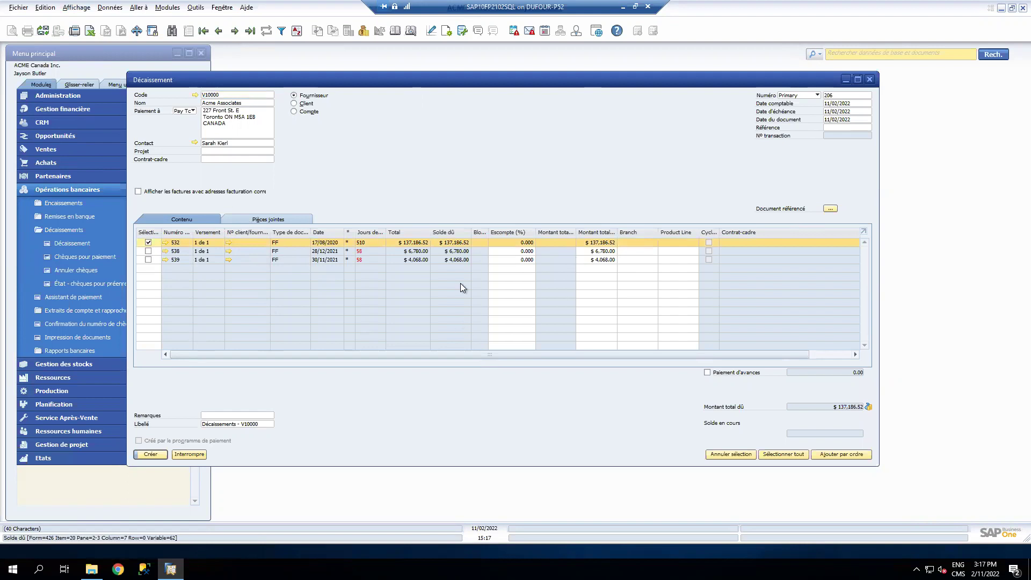
click(520, 243)
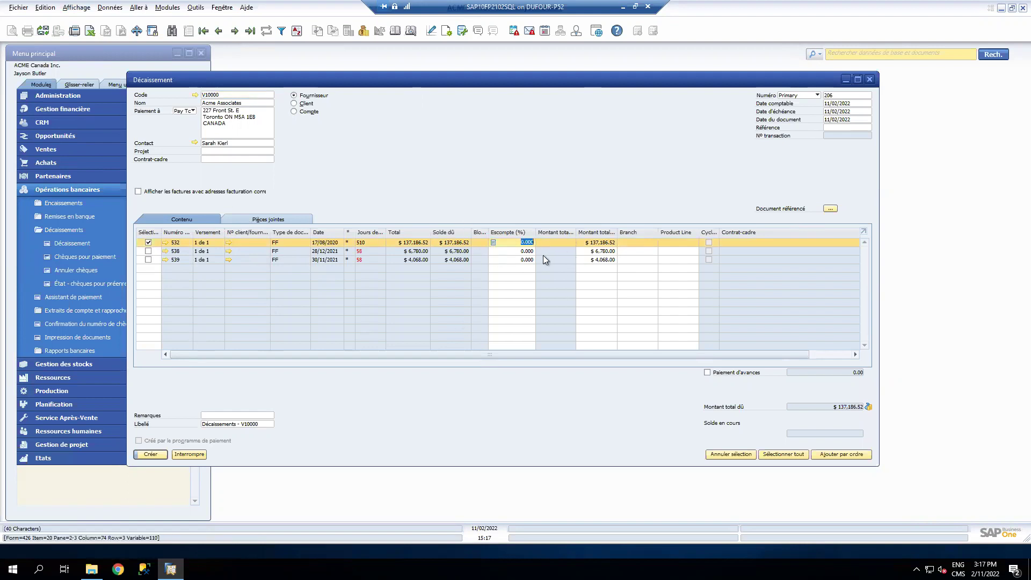
text(2)
key(Tab)
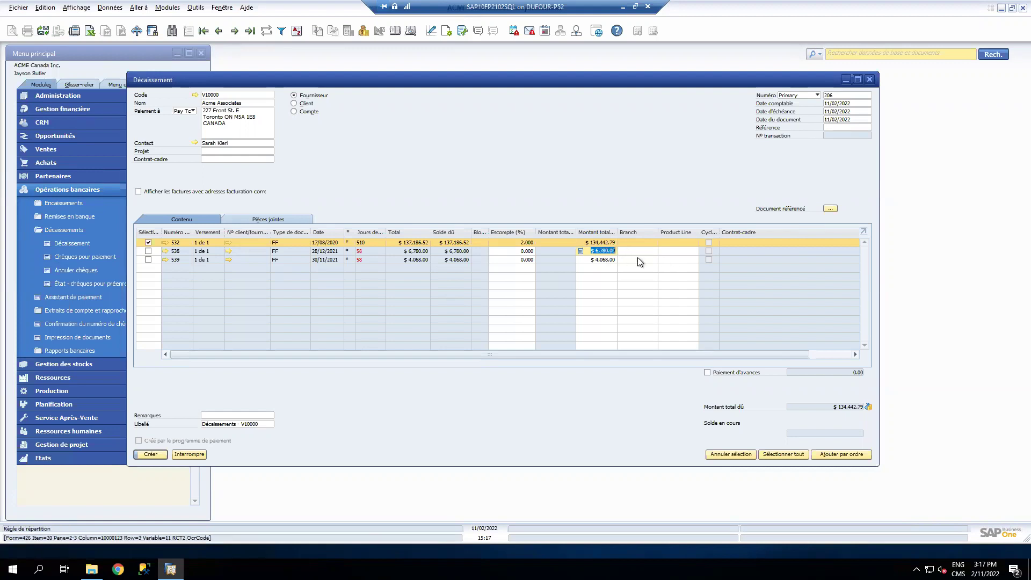
- Include invoice 538 in the payment with a partial amount of 3000
click(613, 251)
text(3000)
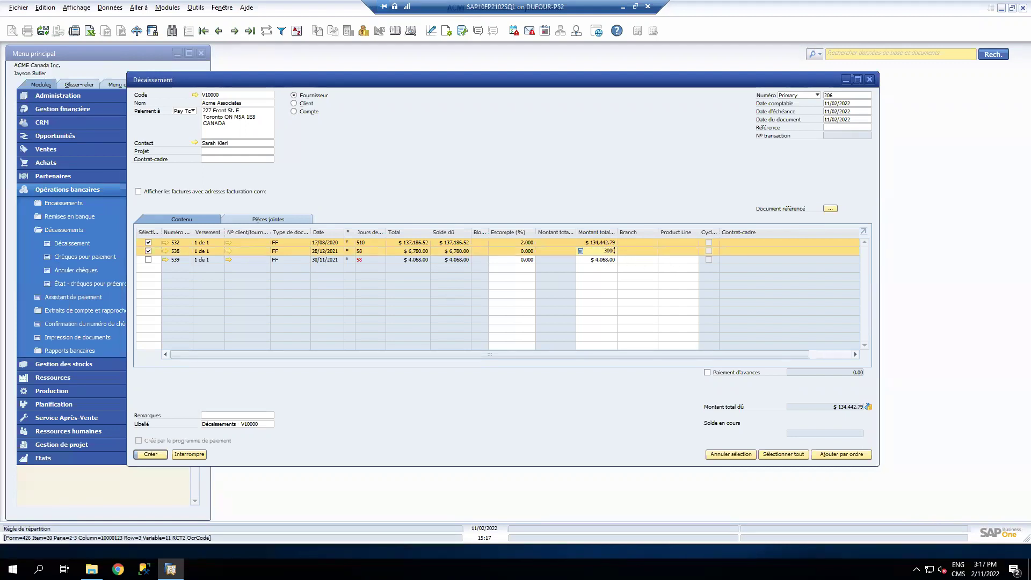
key(Tab)
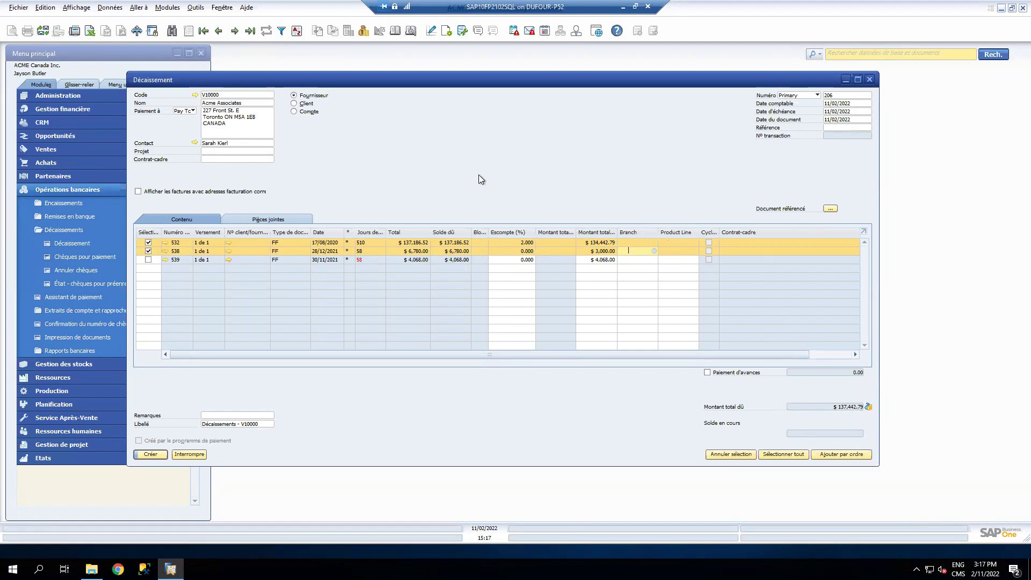
- Open the payment methods (Méthodes de paiement) for the outgoing payment and display the cheque details
click(869, 407)
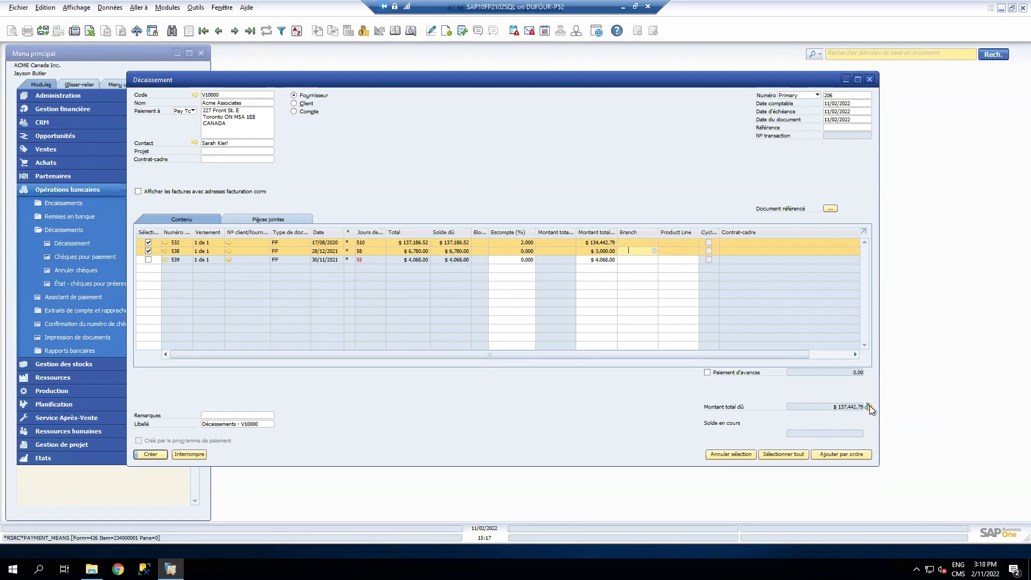
right_click(420, 157)
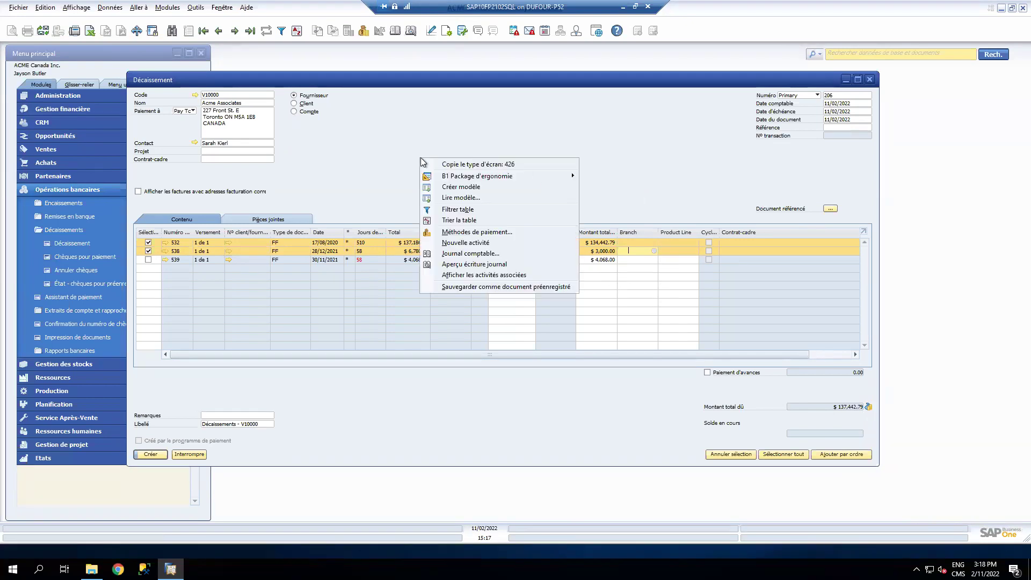
click(468, 232)
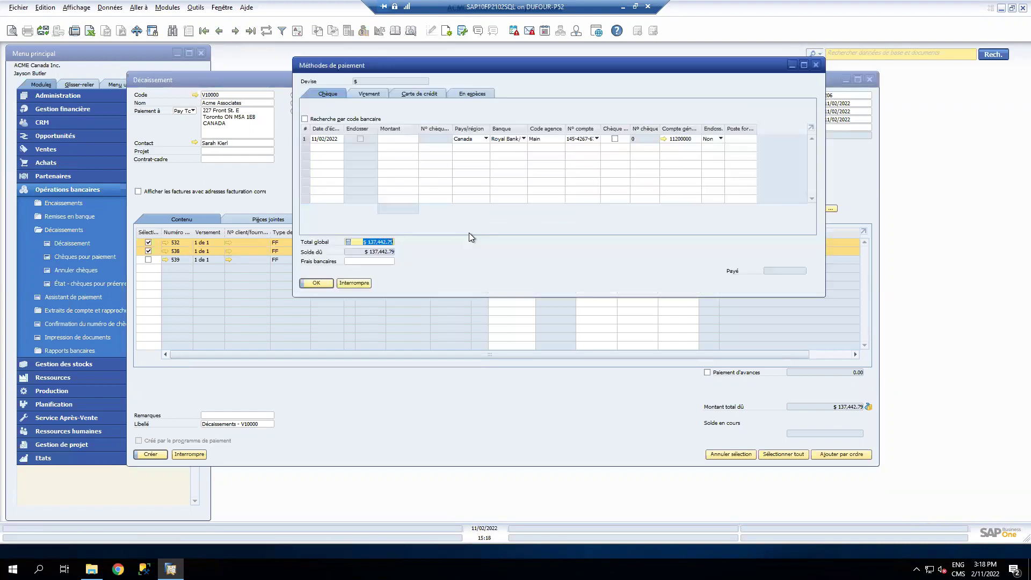
click(353, 283)
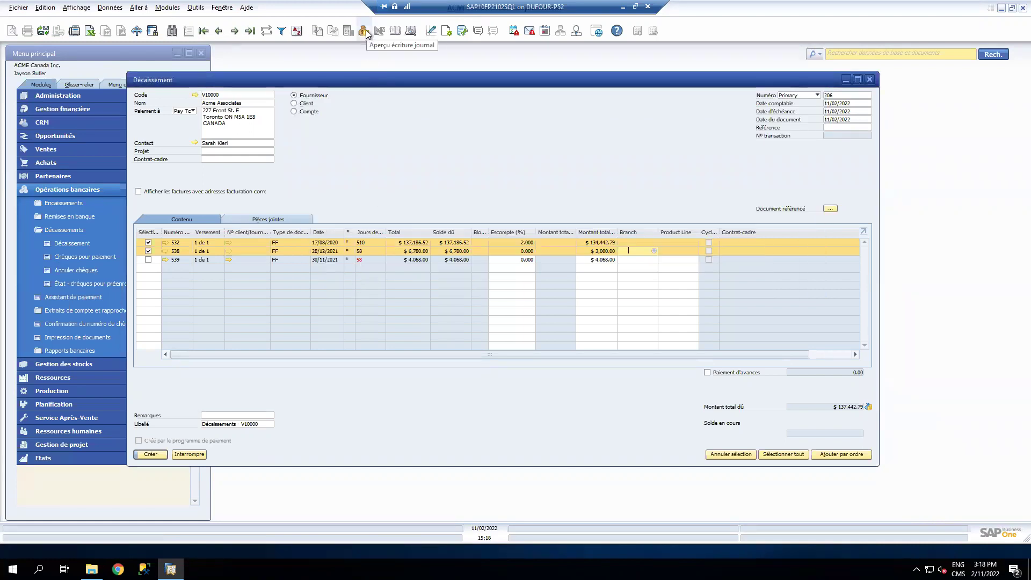
click(363, 32)
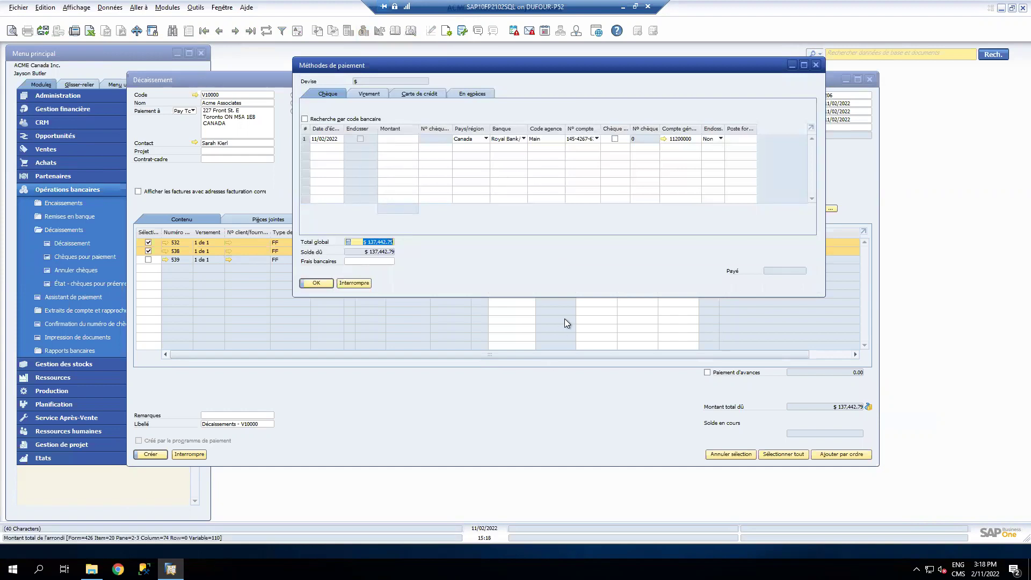
click(334, 96)
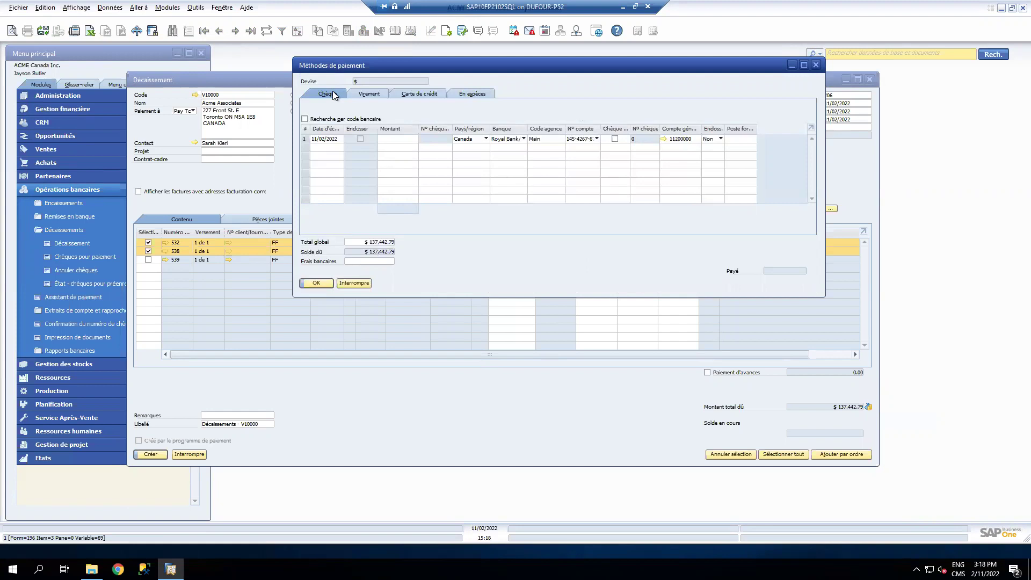
- Check the bank transfer (Virement) details, return to the cheque details and fill the first cheque's amount with the full balance due, $ 137,442.79
click(369, 94)
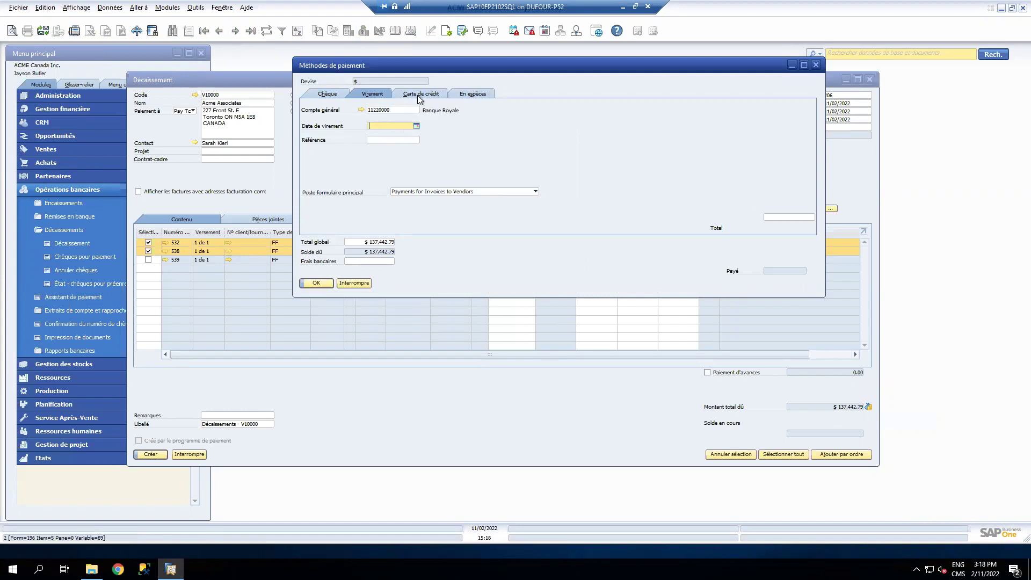
click(332, 94)
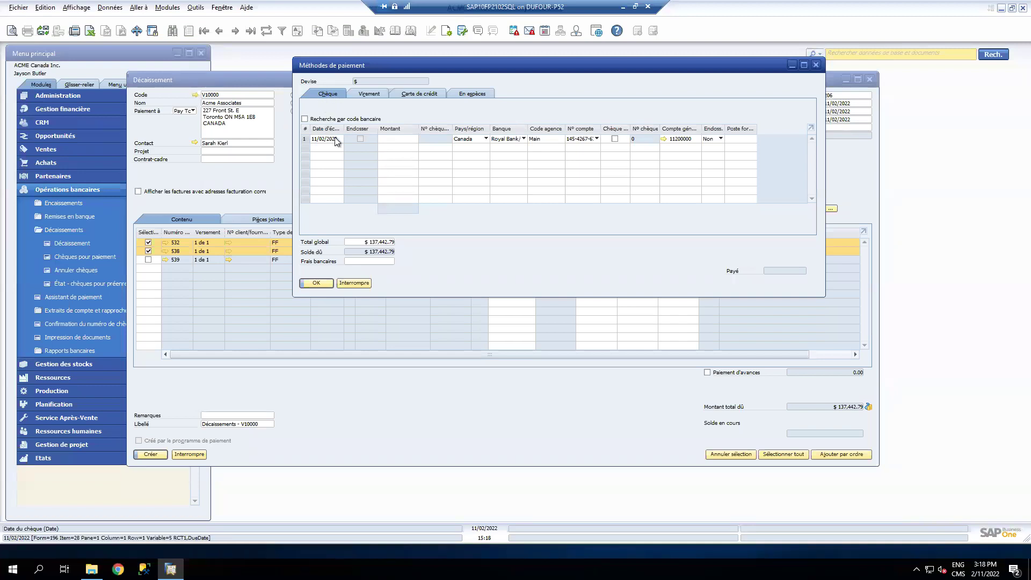
click(394, 138)
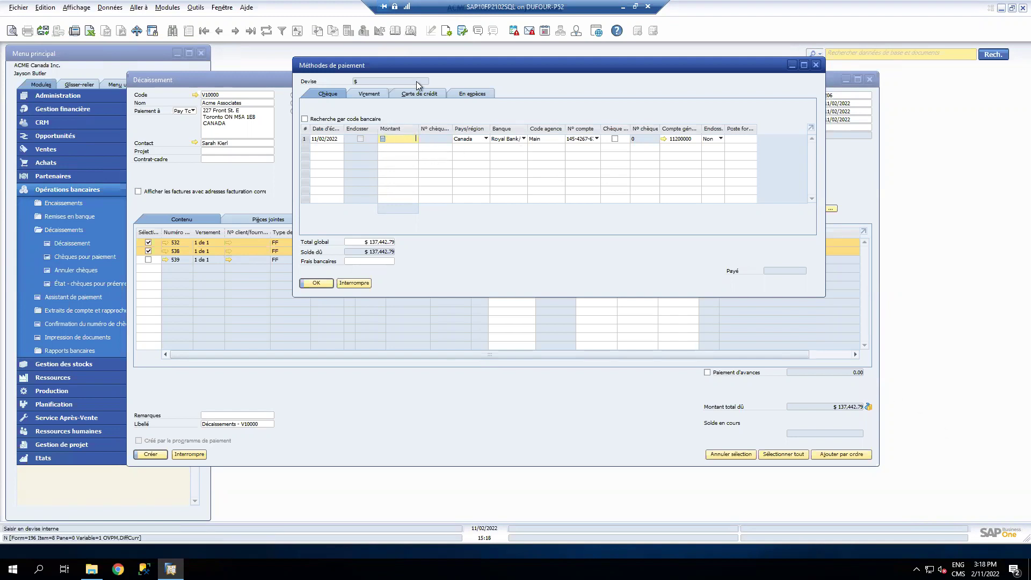
key(ctrl+b)
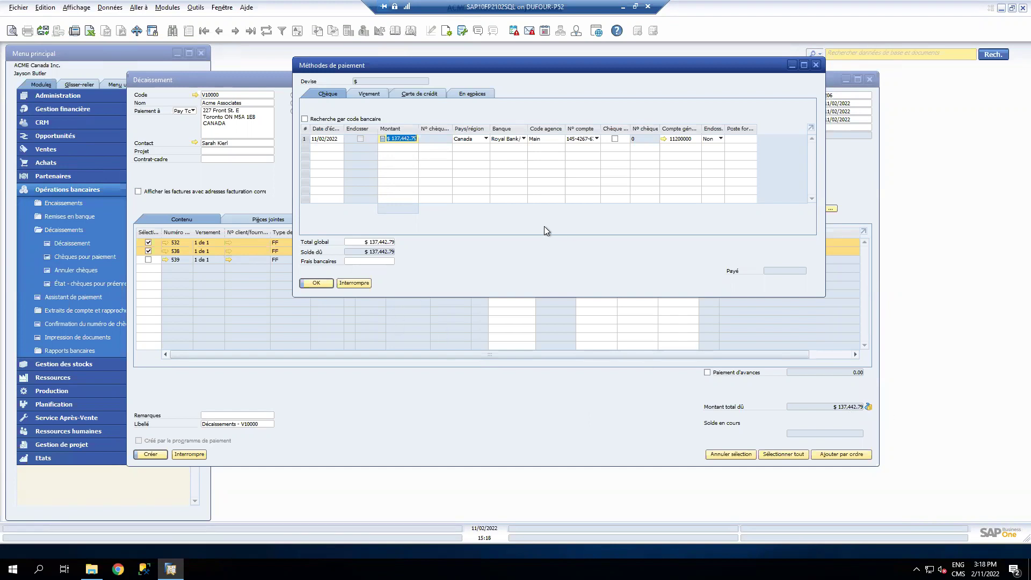
key(Tab)
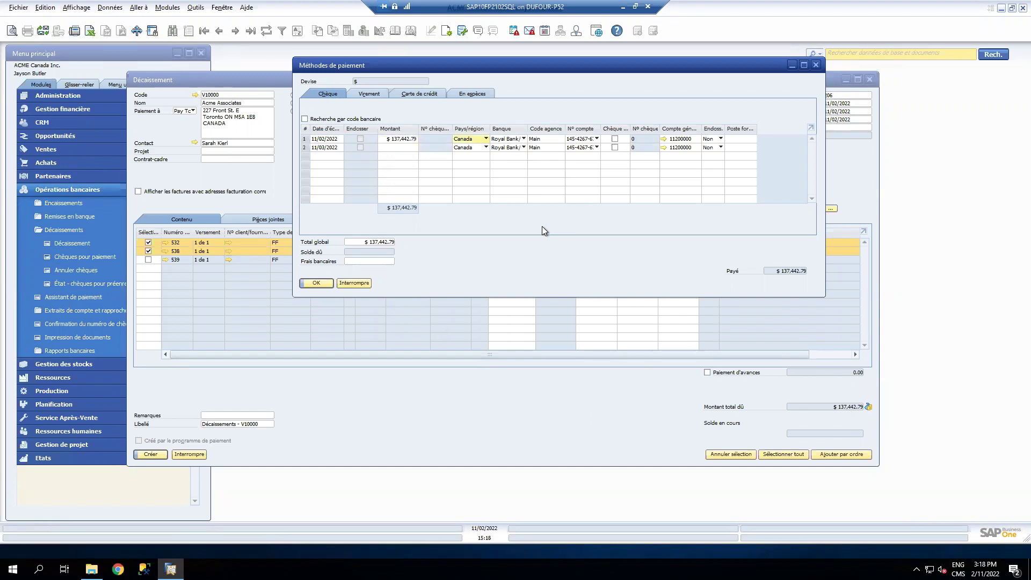
- Copy the balance due into the first cheque line's amount again, using the Copier solde échu command
right_click(387, 139)
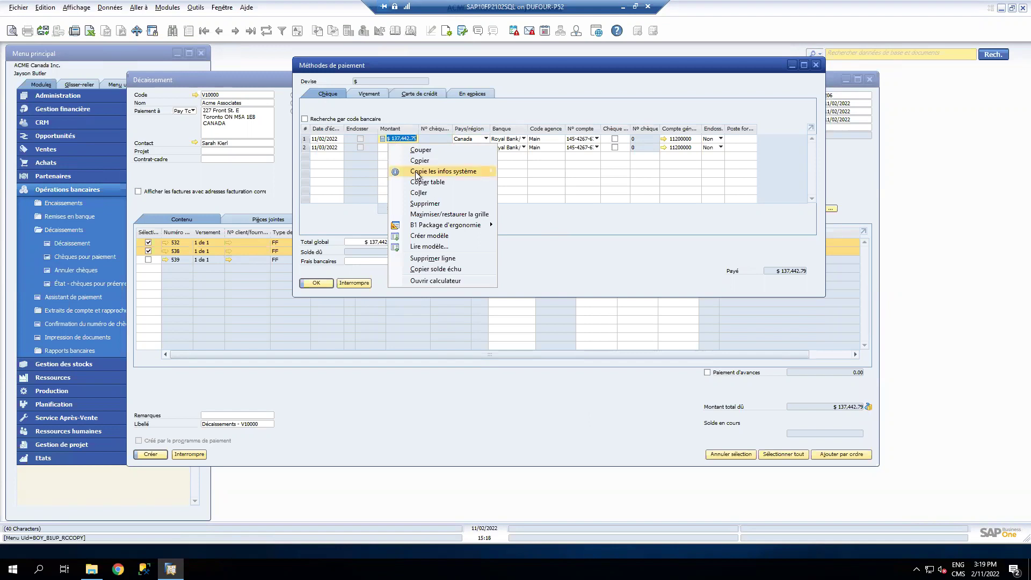
mouse_move(440, 227)
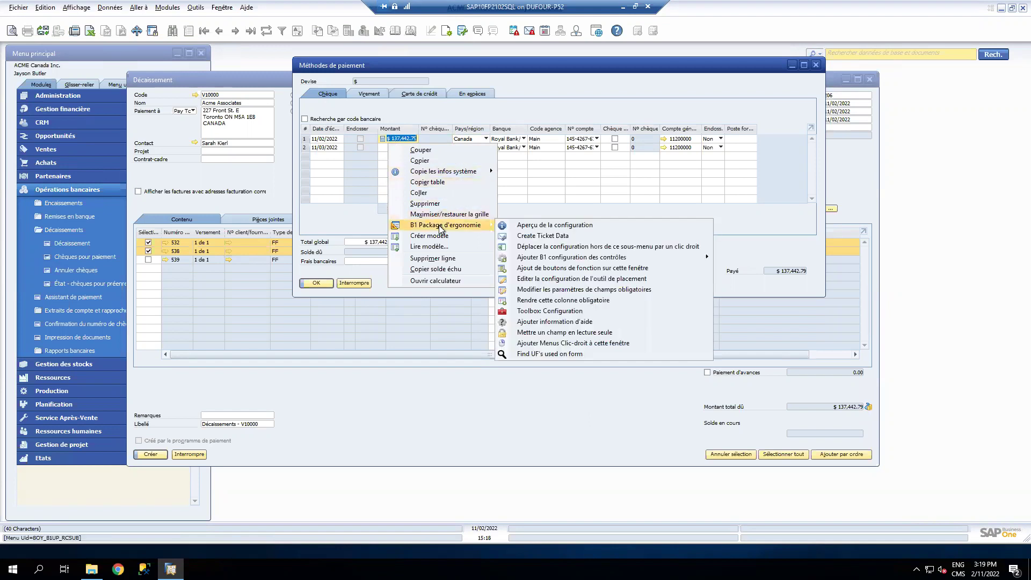
click(441, 269)
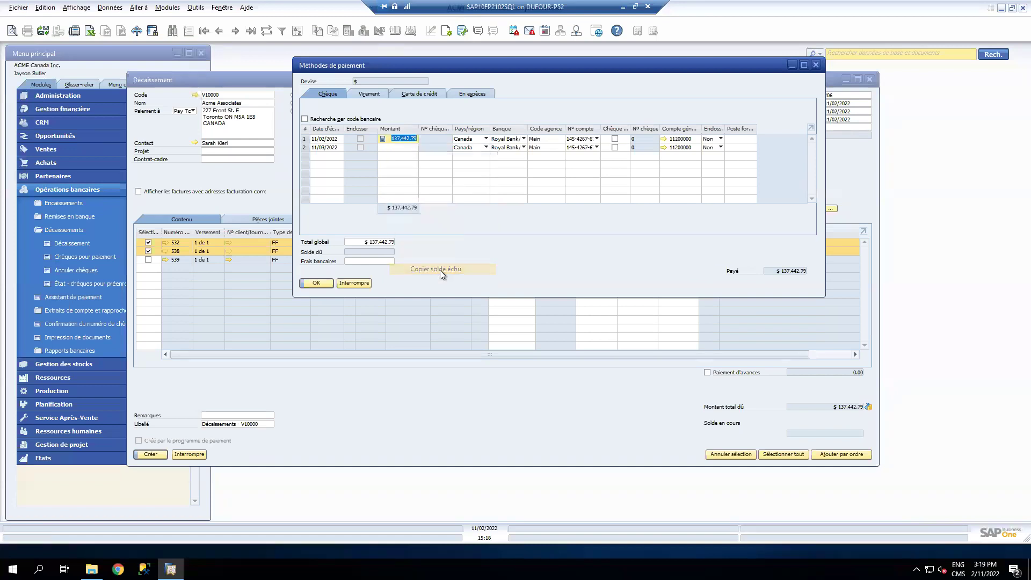
key(Tab)
key(Tab)
key(Tab)
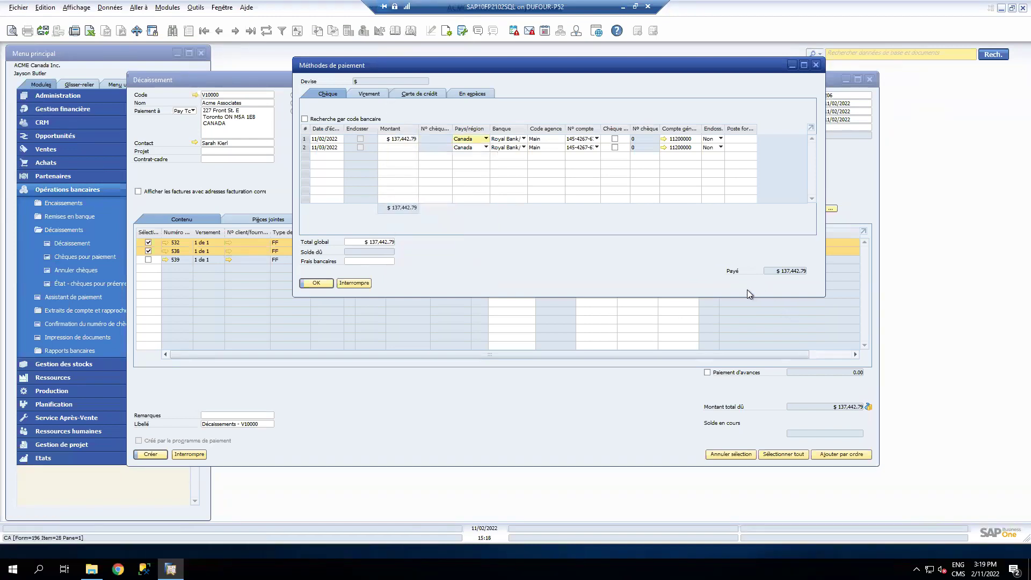
key(Tab)
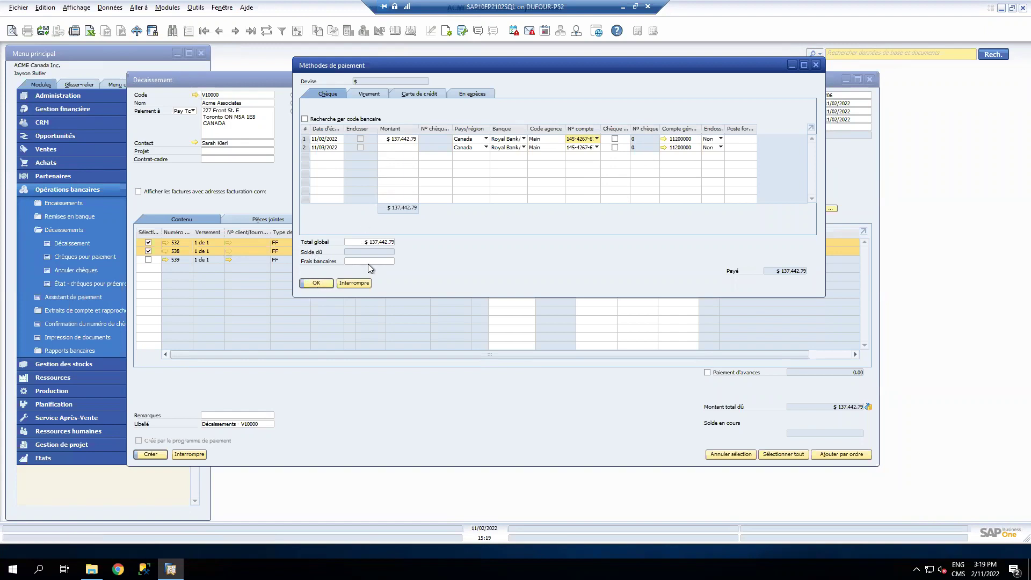
- Accept the payment methods and create the outgoing payment, then display the saved payment record beside the main menu
click(317, 283)
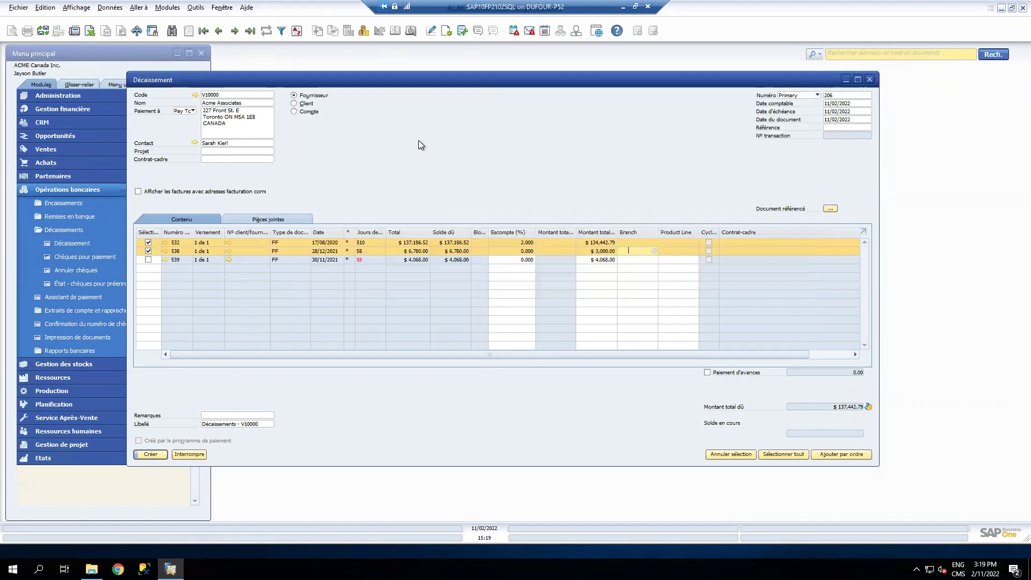
click(151, 454)
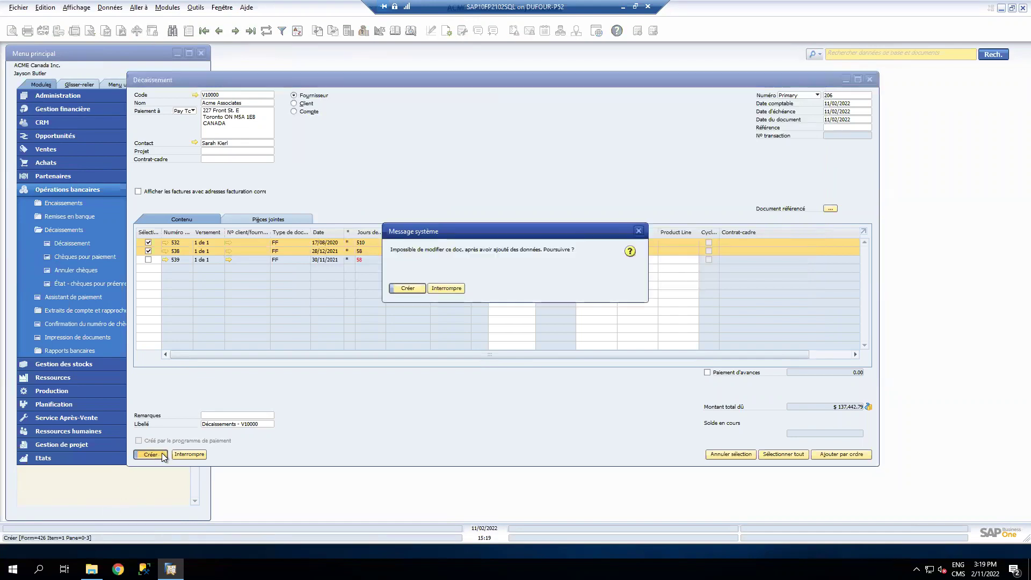
click(408, 288)
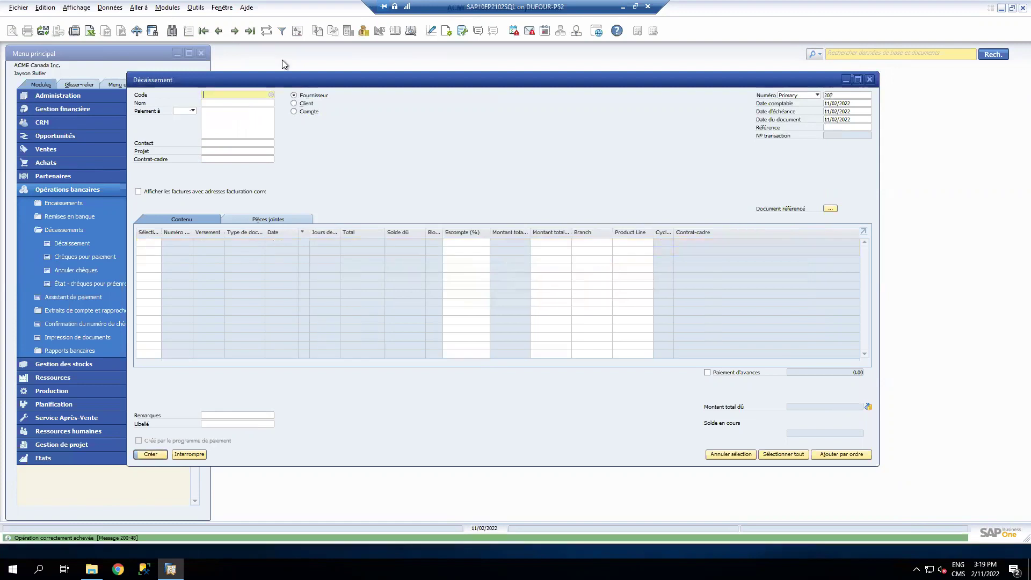
click(220, 30)
drag(378, 85, 477, 58)
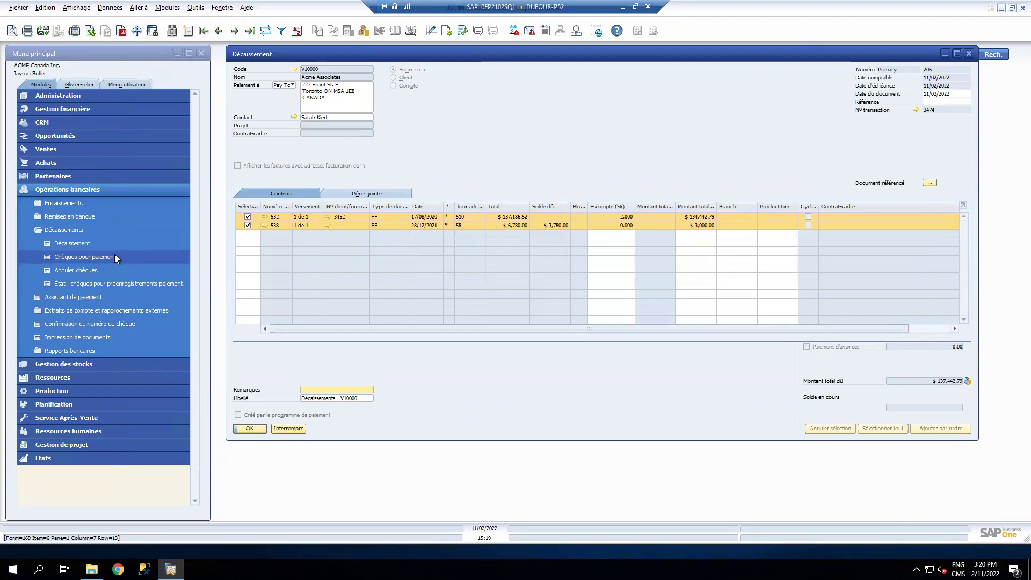
- Open the cheques for payment (Chèques pour paiement) and display the cheque generated for Acme Associates
click(73, 258)
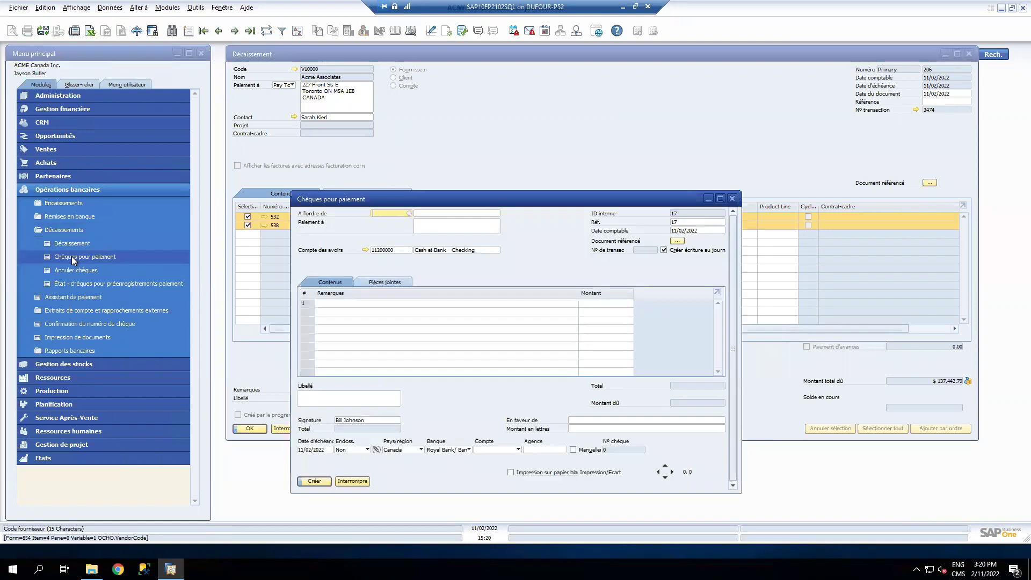
click(219, 32)
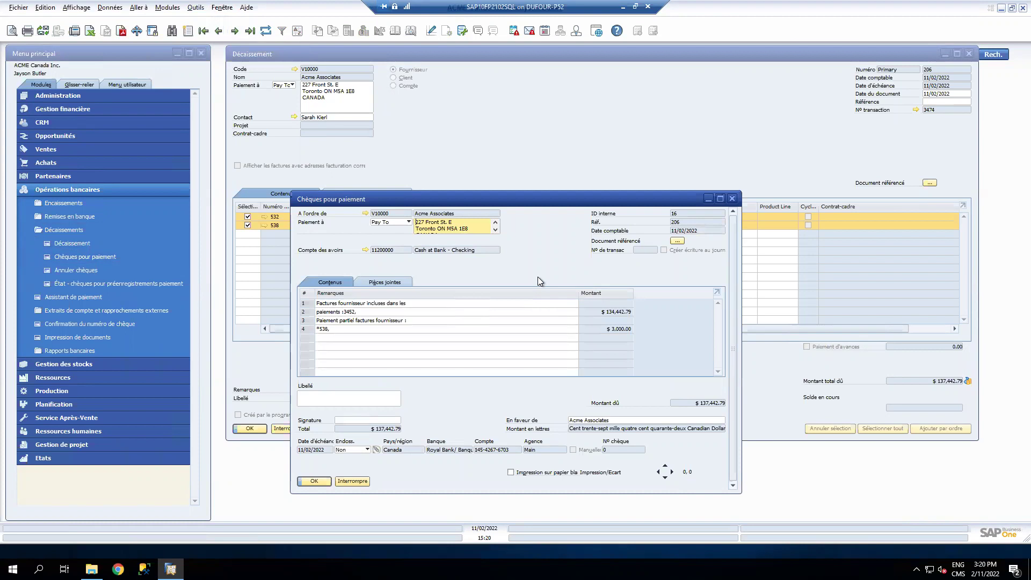
drag(559, 203, 491, 130)
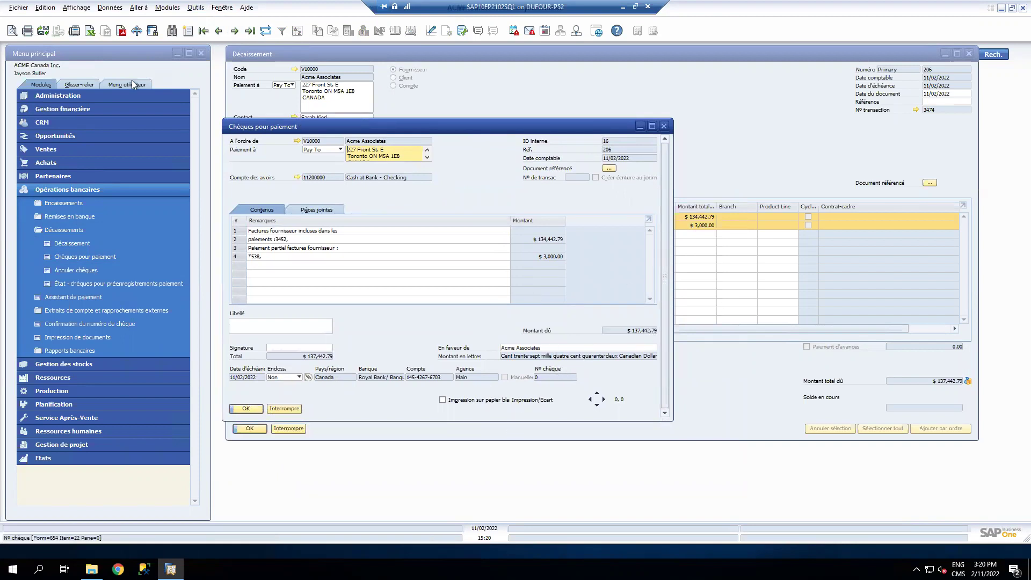
- Start the print preview of the cheque to check the starting cheque number, and cancel the printing
click(15, 29)
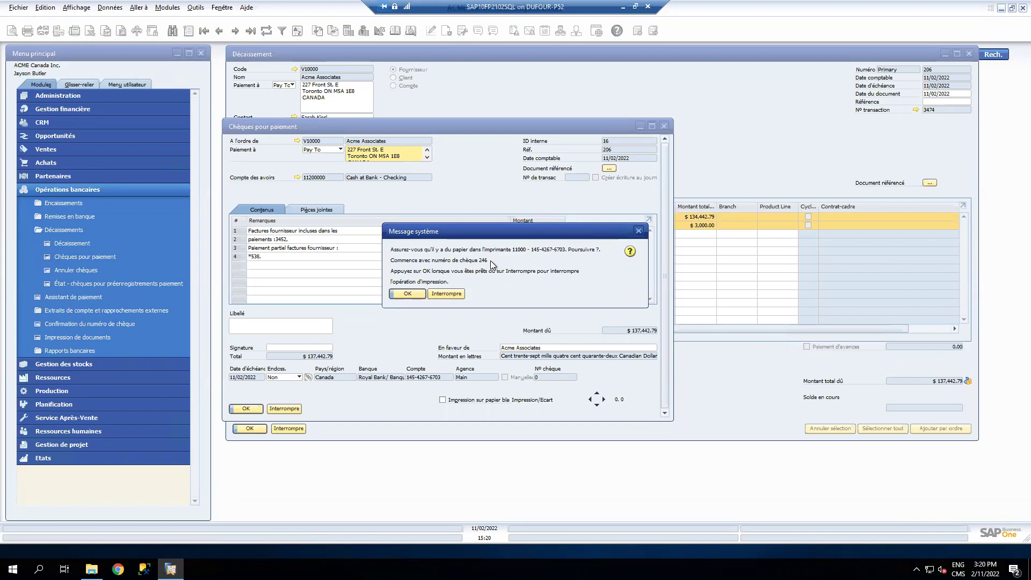
click(444, 293)
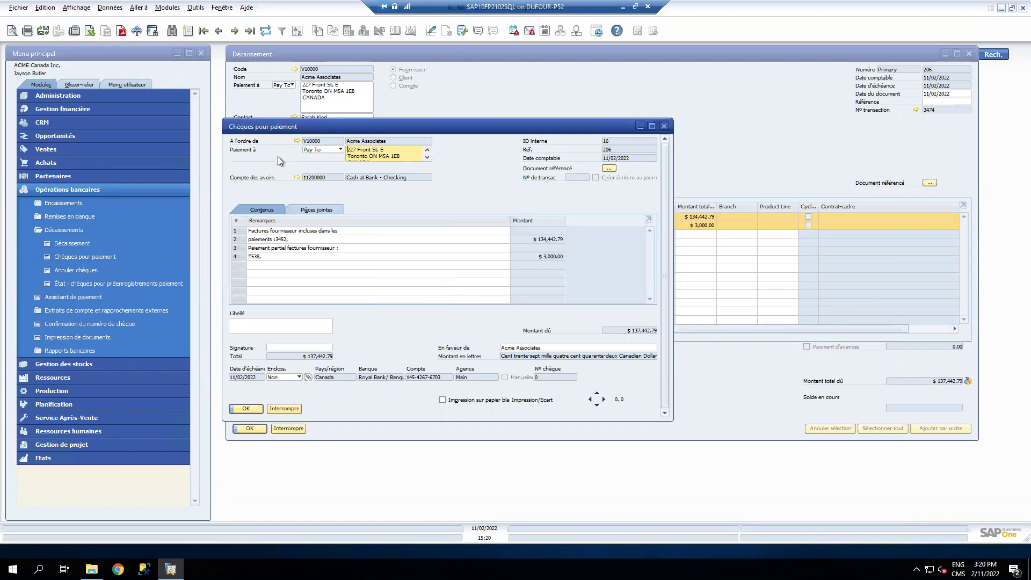
drag(414, 130, 395, 177)
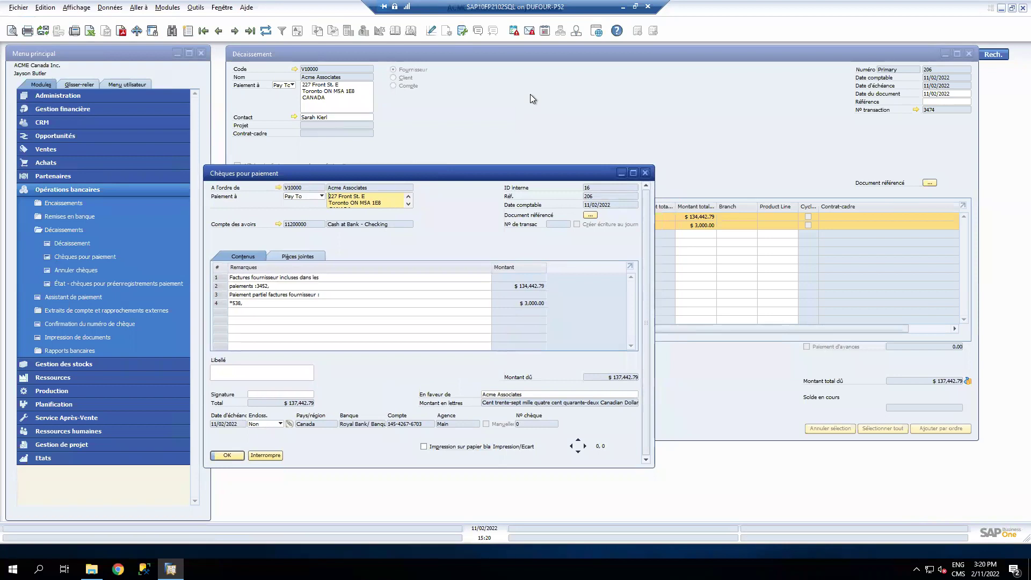
- Inspect the cheque's credit account (Compte des avoirs) in the chart of accounts and return to the cheque
click(278, 224)
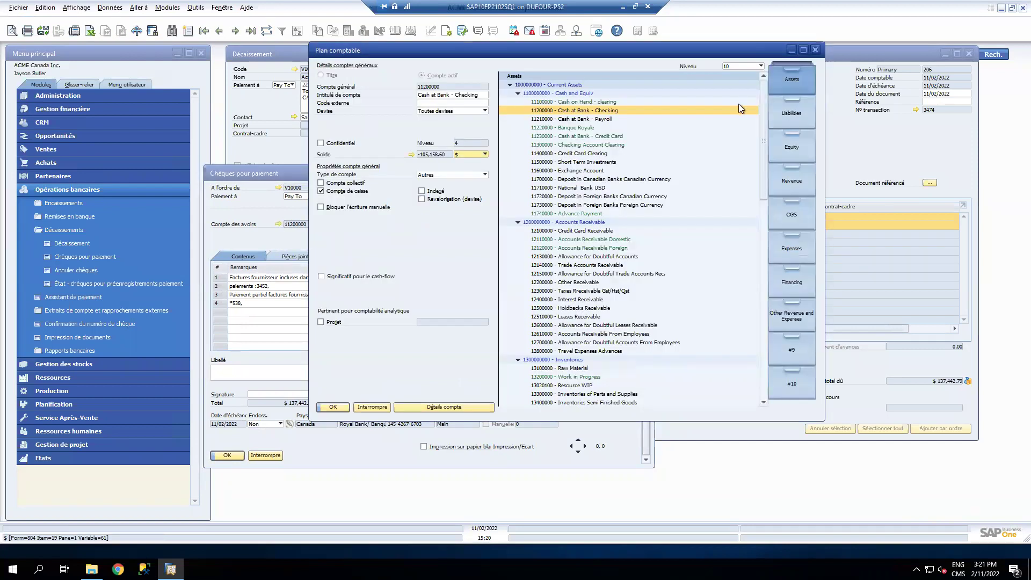
click(815, 50)
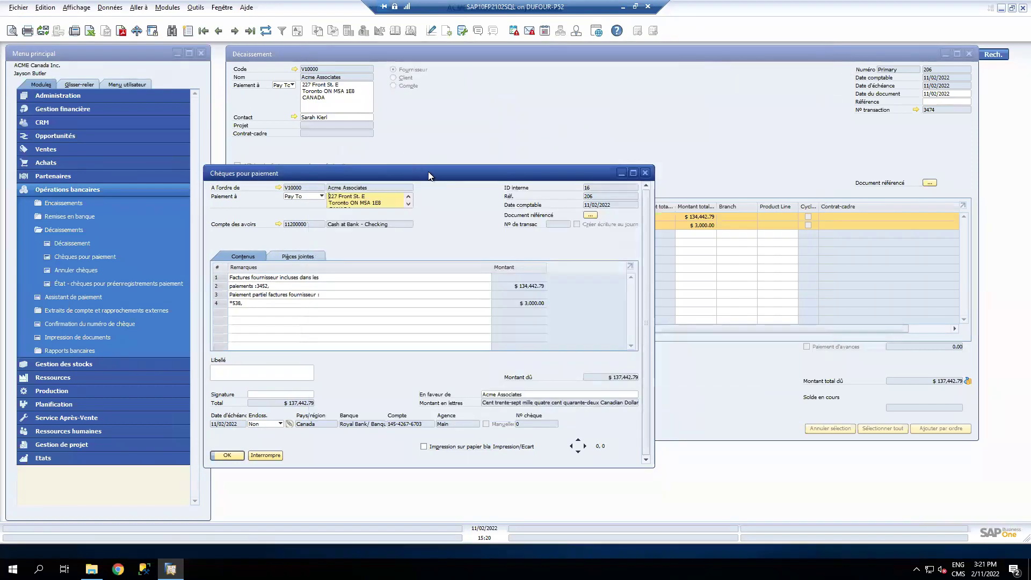
drag(429, 173, 466, 167)
- Examine the next cheque number of the first account in the company bank accounts setup (Comptes banque société), then leave without changes
click(63, 95)
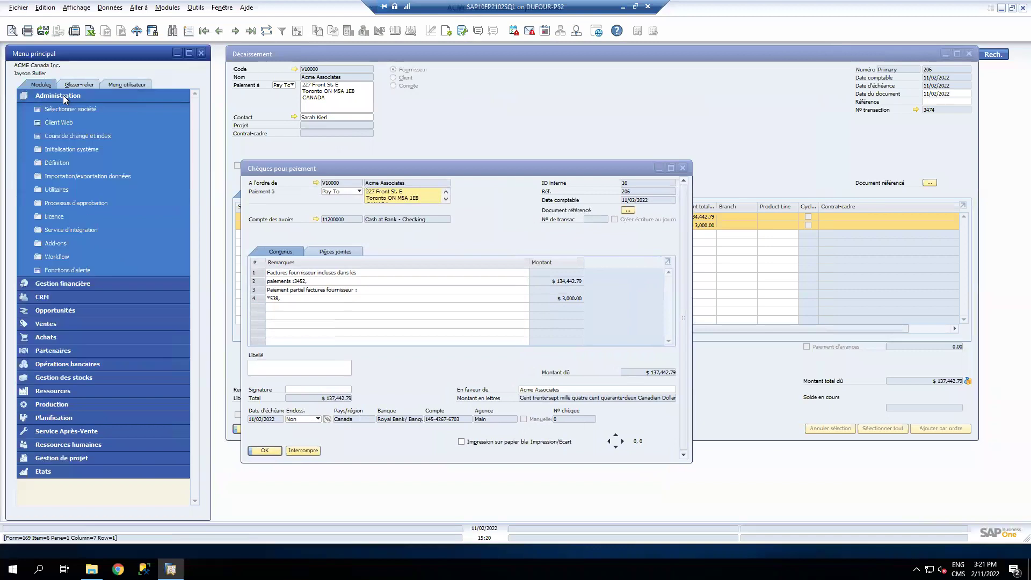
click(69, 163)
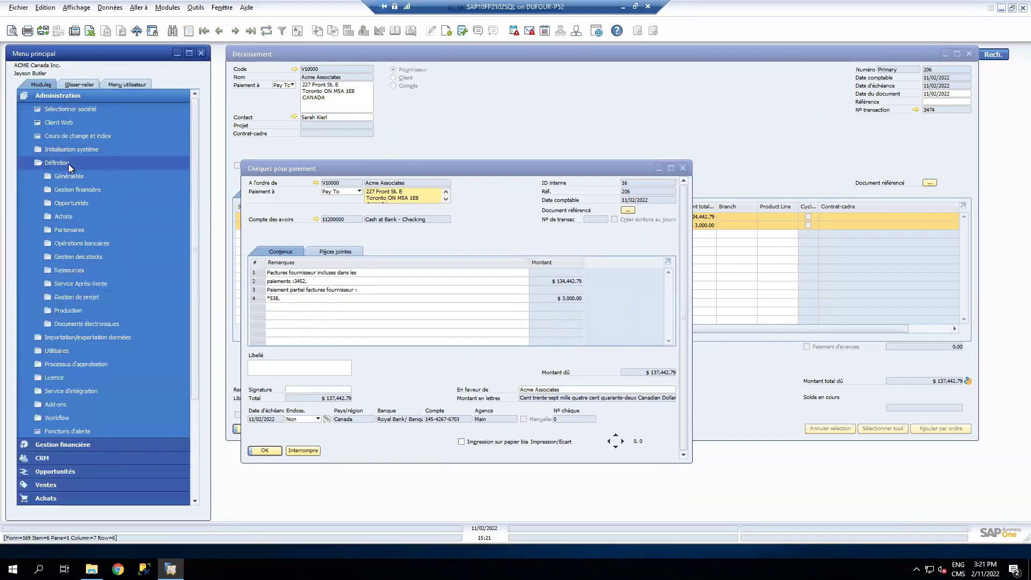
click(80, 244)
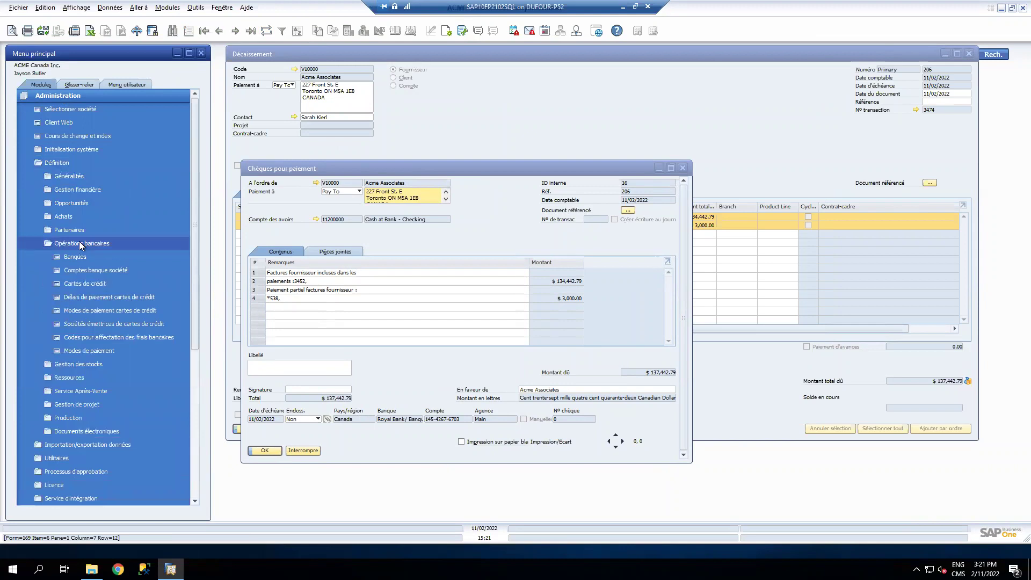
click(102, 271)
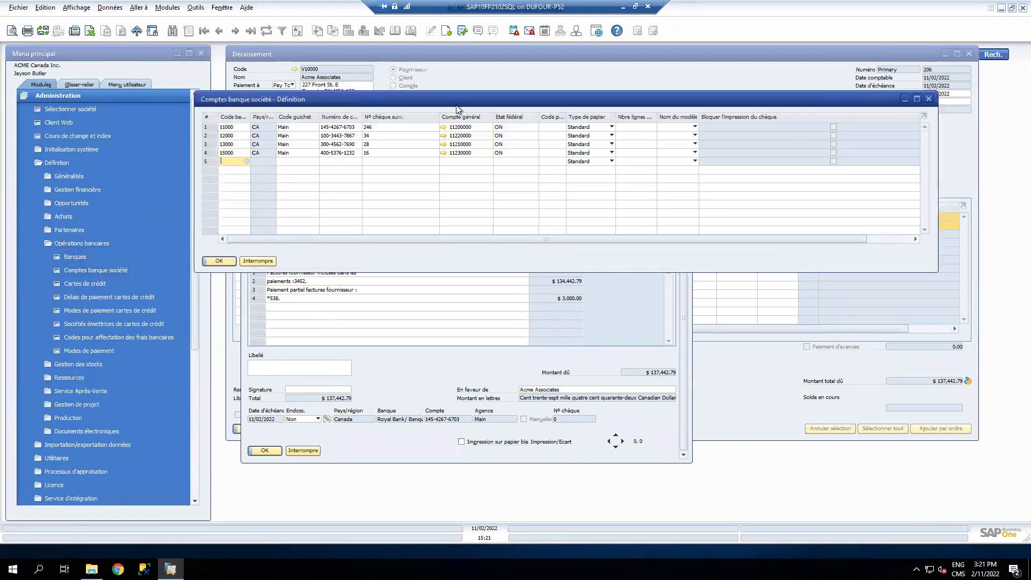
drag(346, 98, 188, 85)
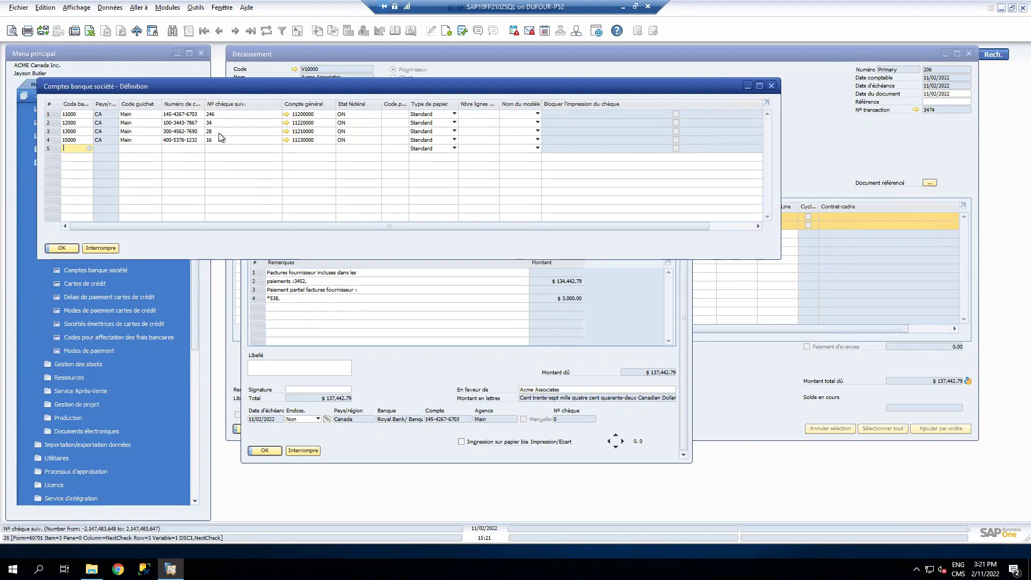
click(230, 113)
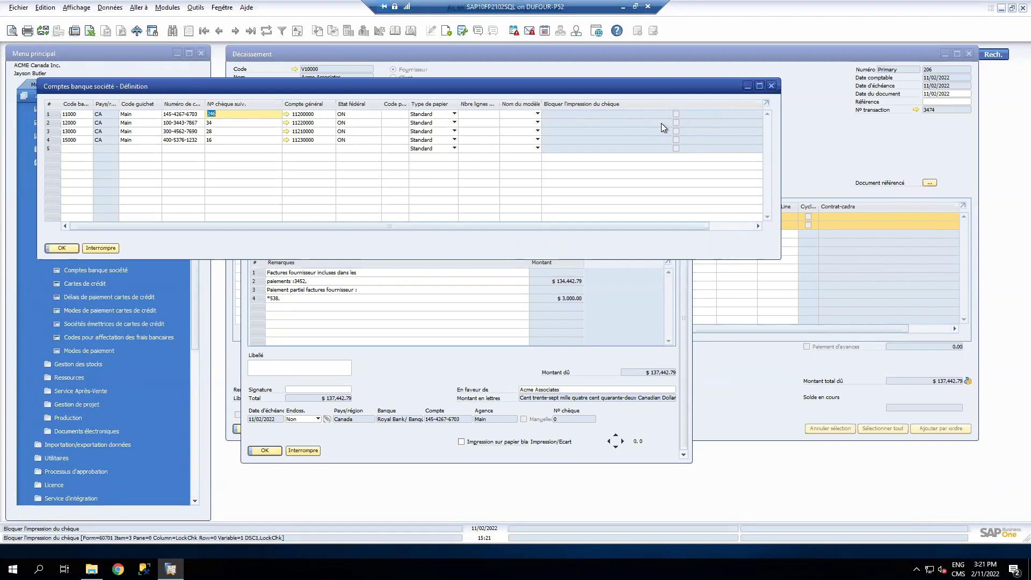
click(103, 248)
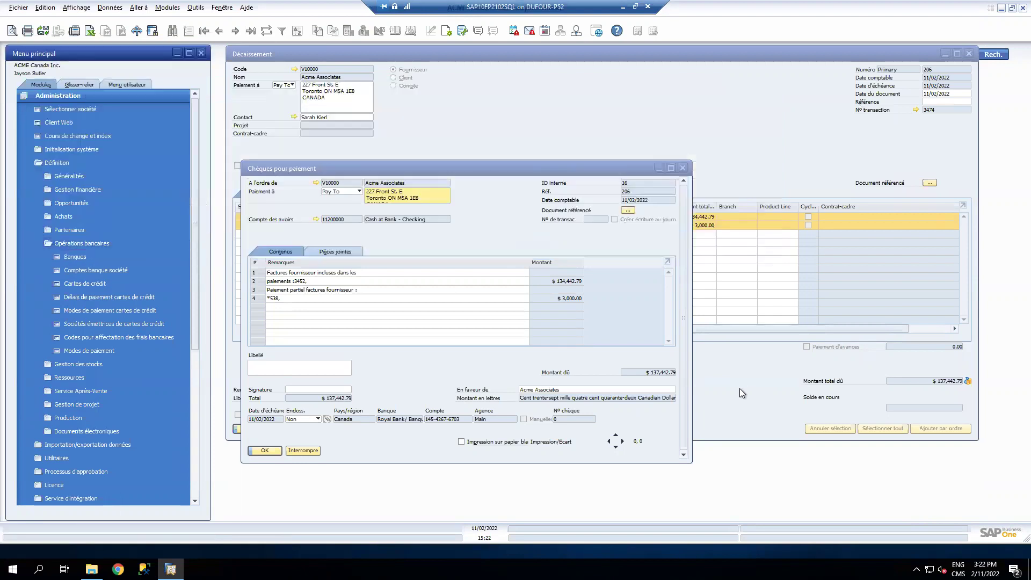
- Close the cheque and outgoing payment windows, collapse the Administration module and expand Opérations bancaires
click(303, 450)
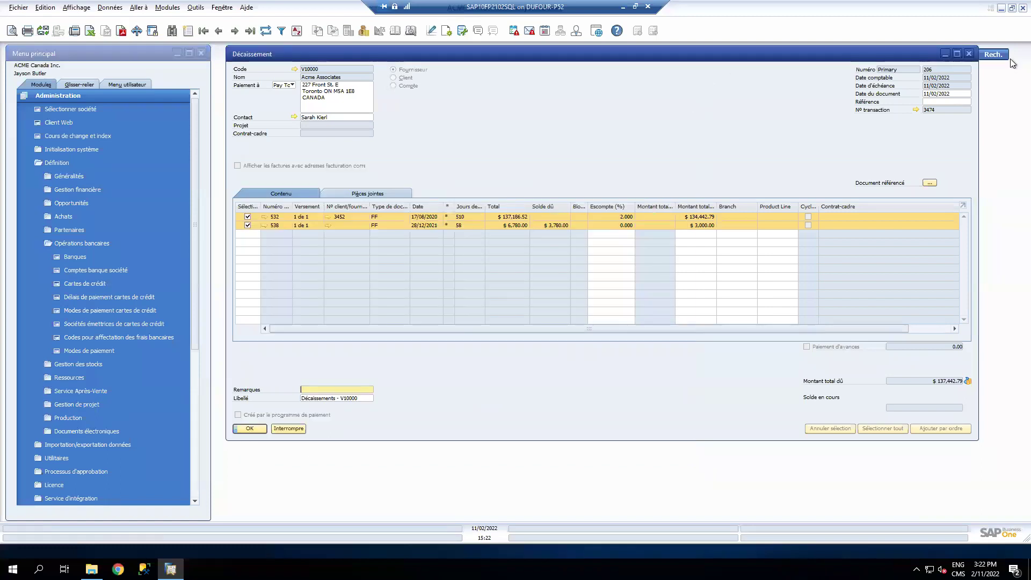
click(969, 54)
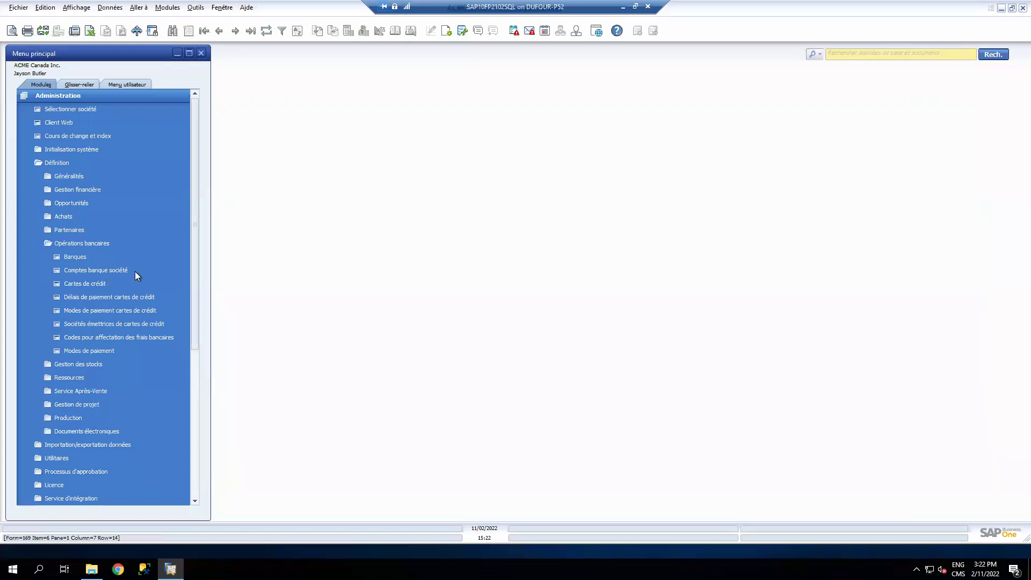
click(93, 244)
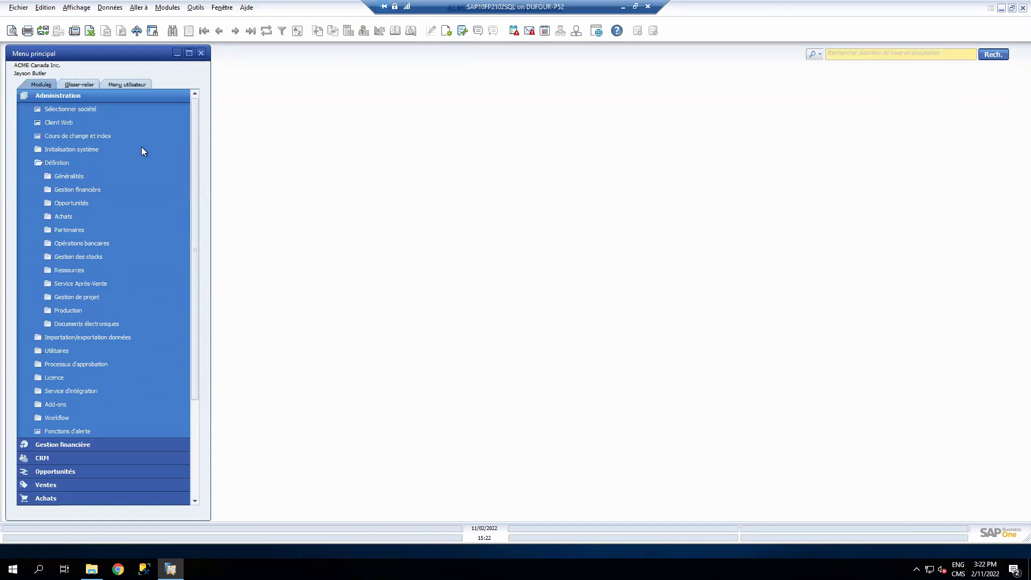
click(53, 162)
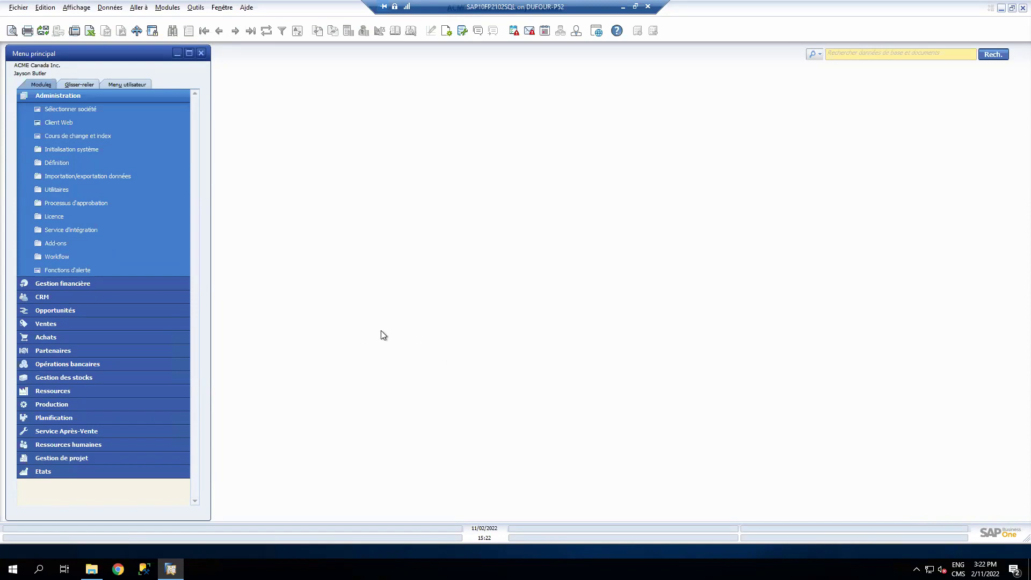
click(60, 97)
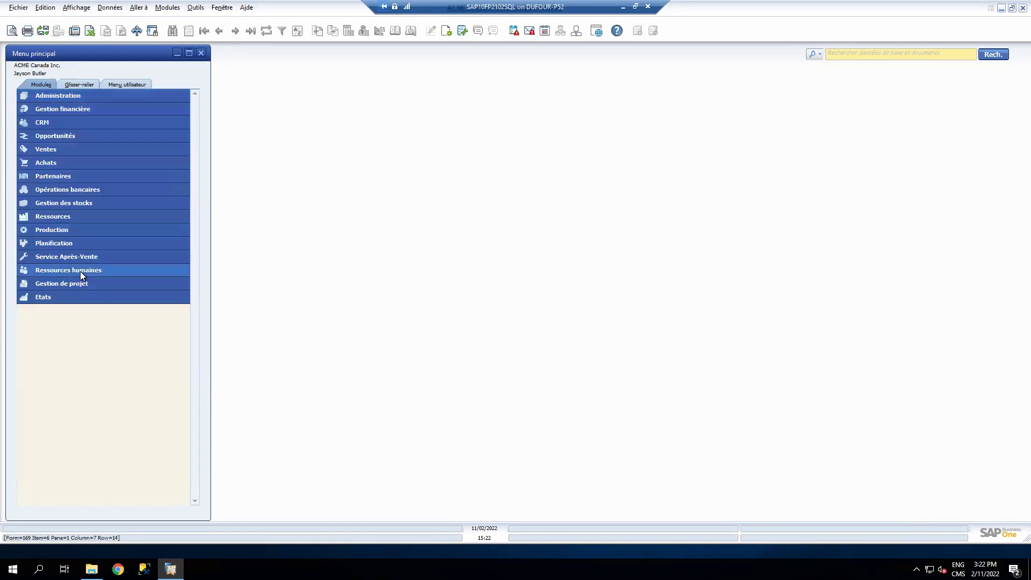
click(76, 194)
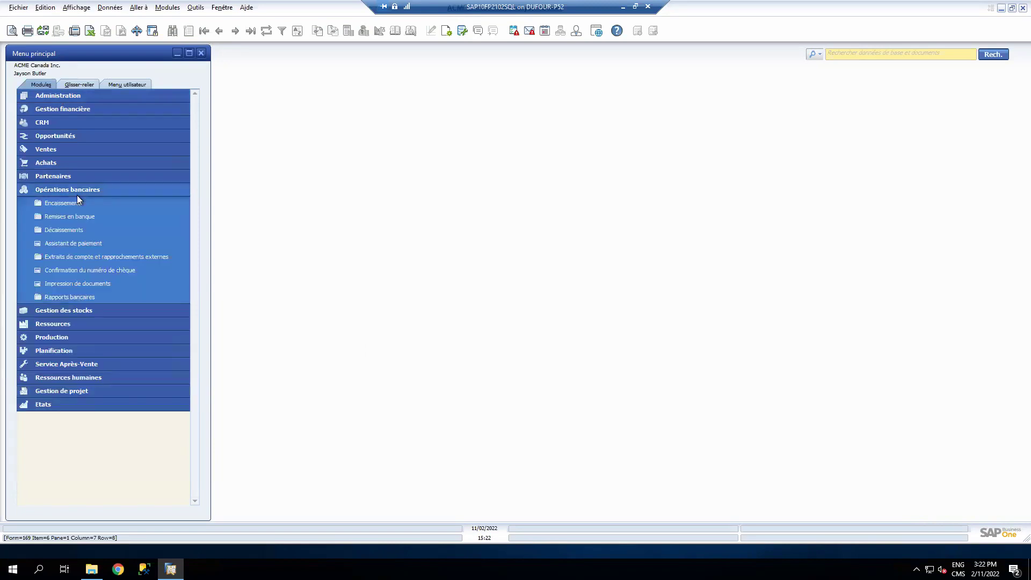
- Start the payment wizard (Assistant de paiement), list the executed payment cycles, and choose to launch a new payment cycle
click(94, 244)
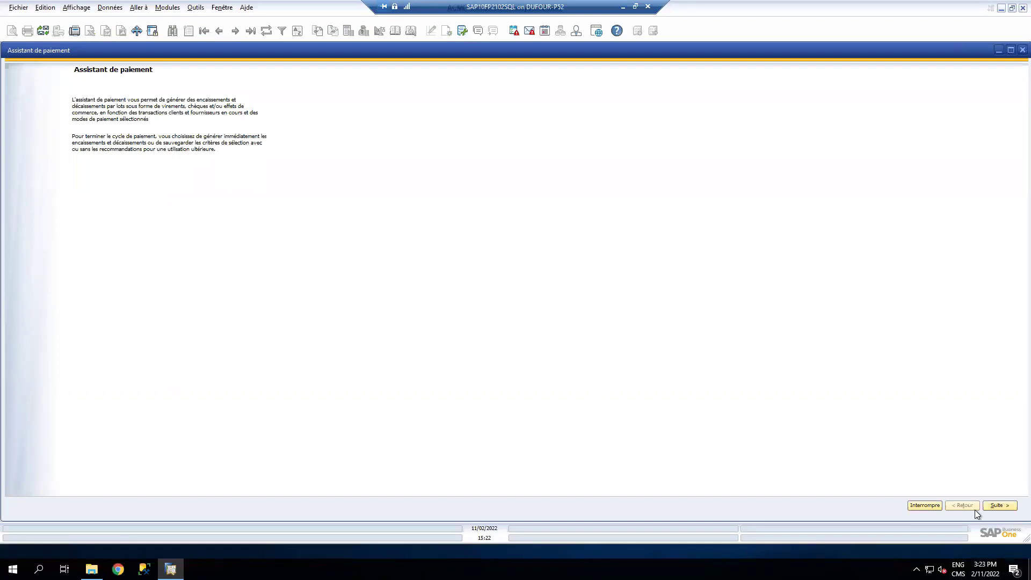
click(1000, 507)
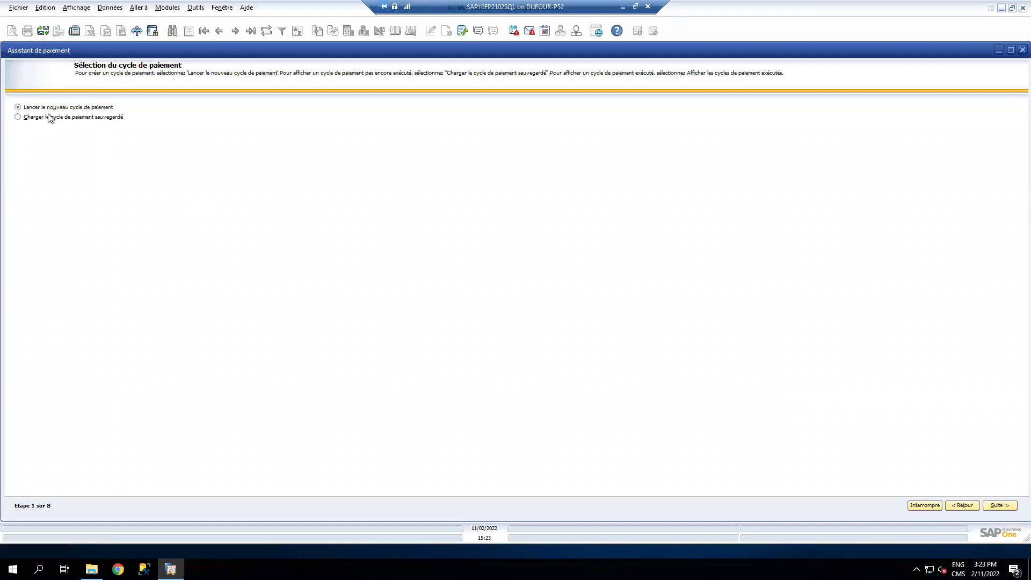
click(18, 117)
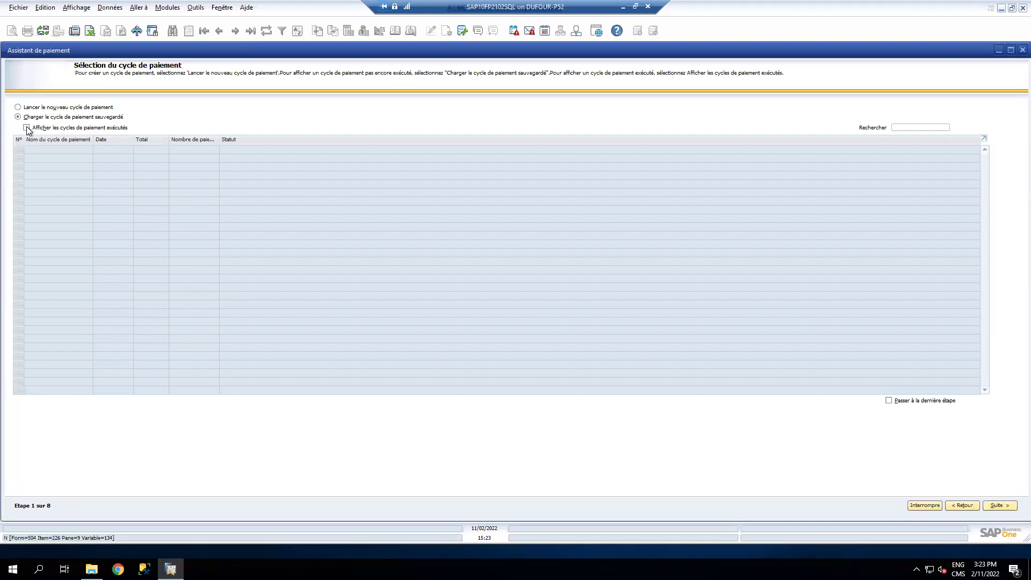
click(26, 128)
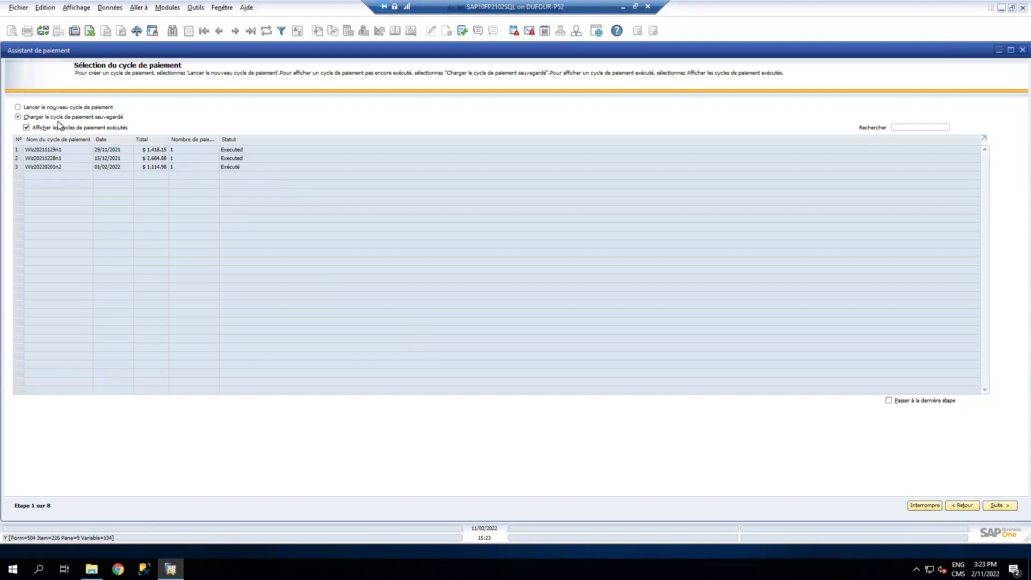
click(19, 108)
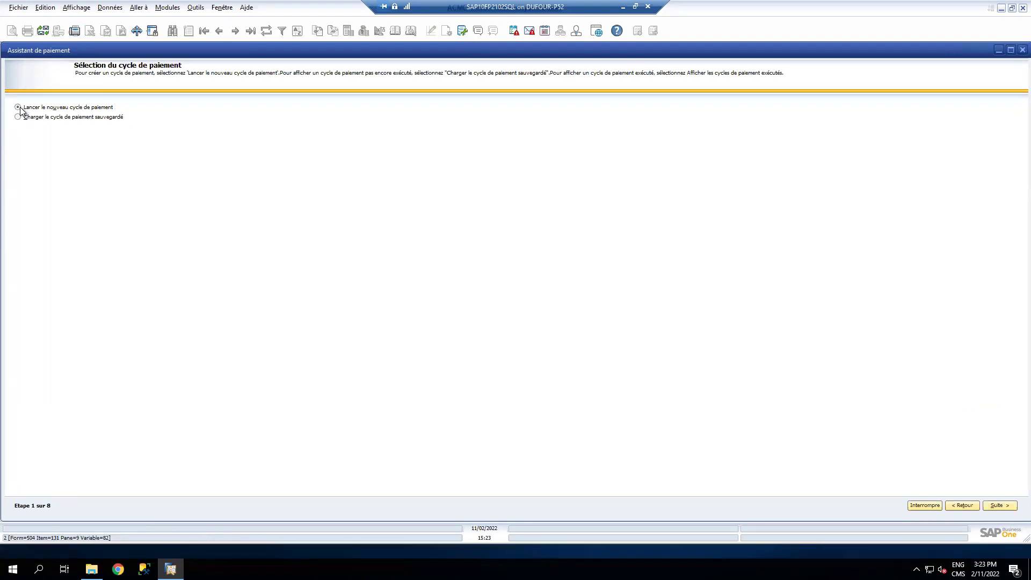
click(1001, 506)
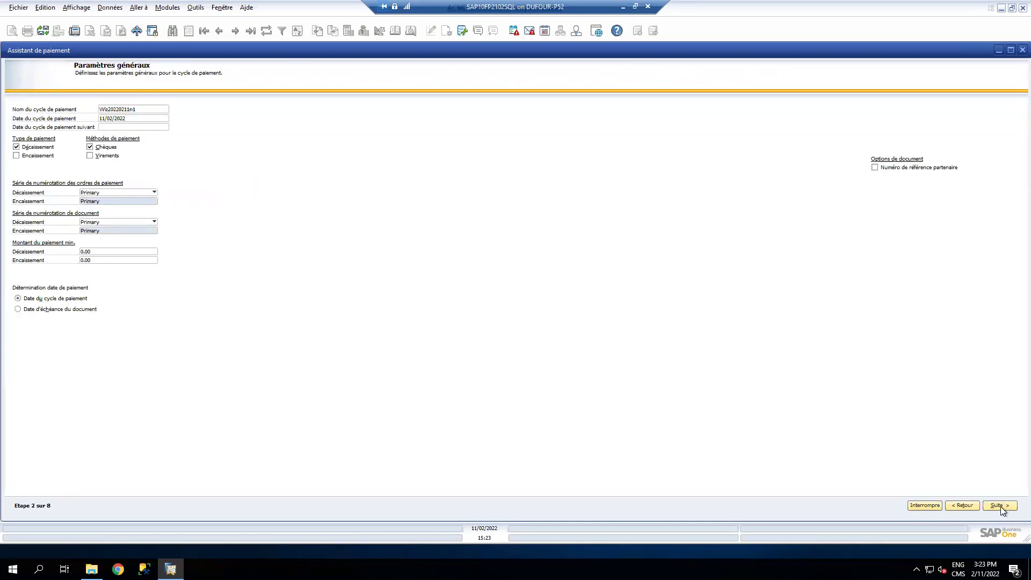
- Set the next payment cycle date to 15/02/2022 and enable the partner reference number option in the general parameters
click(137, 119)
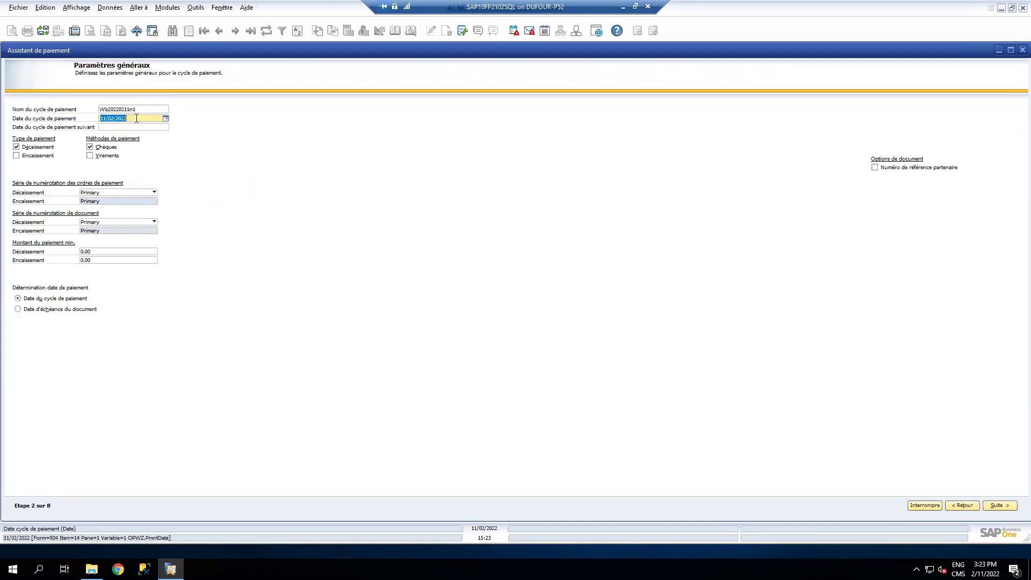
click(135, 127)
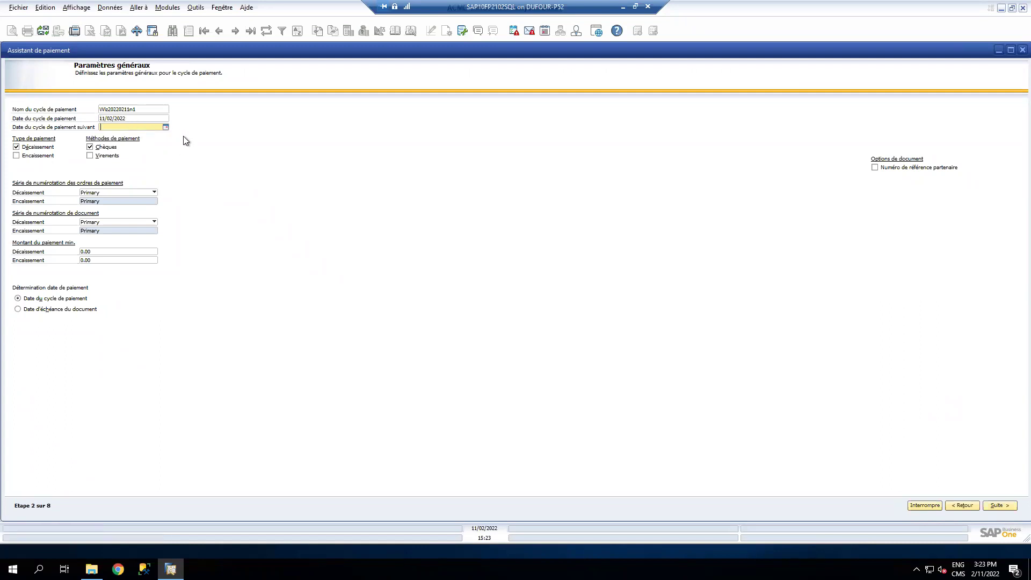
text(15)
key(Tab)
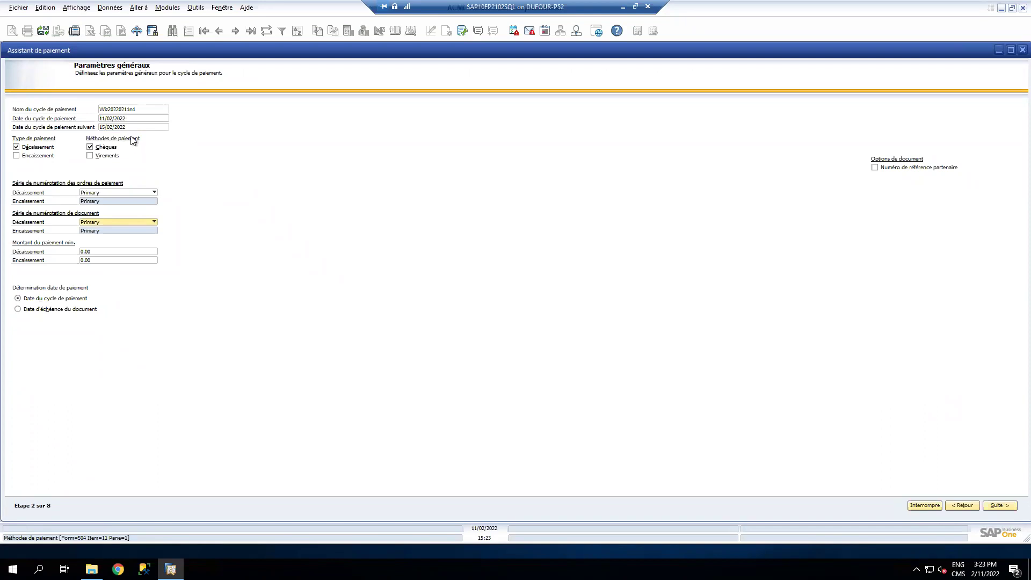
click(141, 126)
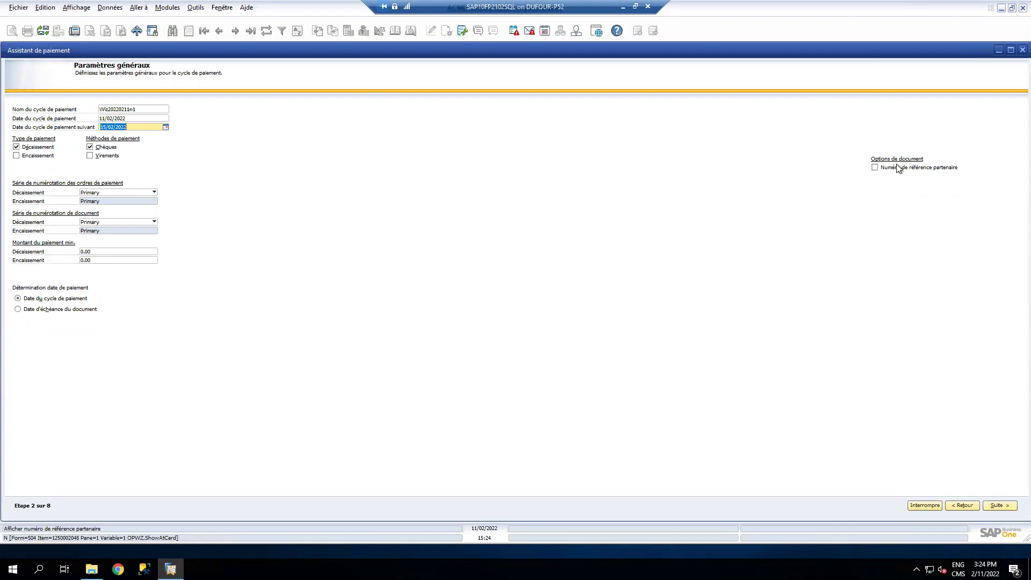
click(874, 168)
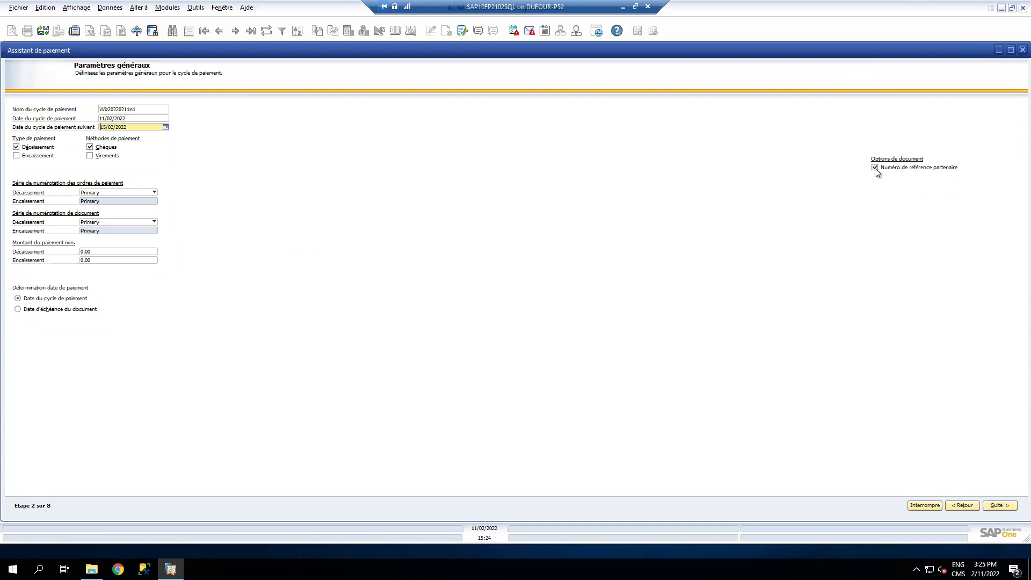
click(1000, 505)
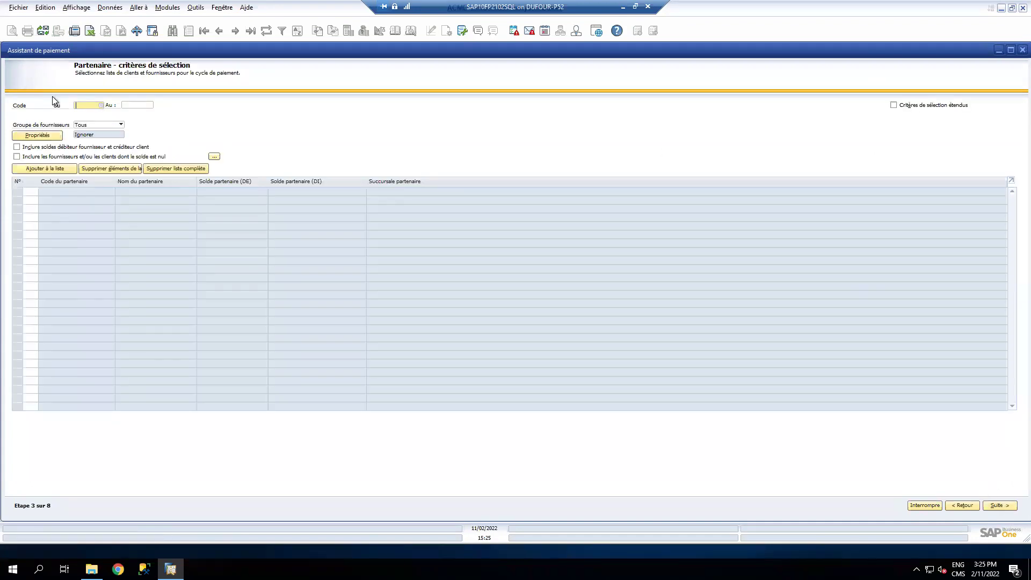
- Look through the available partners and supplier groups, and add the suppliers of all groups to the payment cycle
click(101, 105)
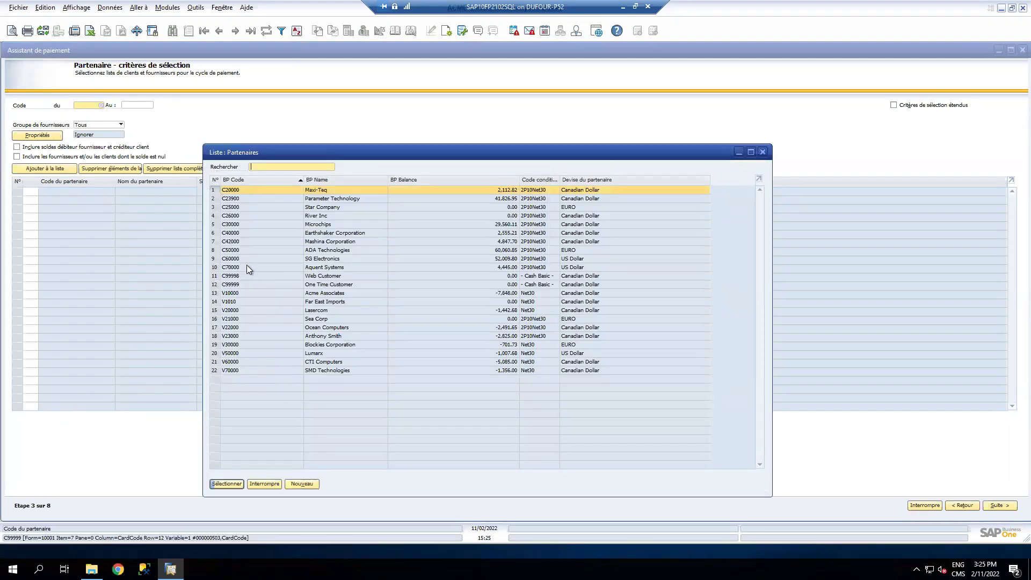
click(267, 486)
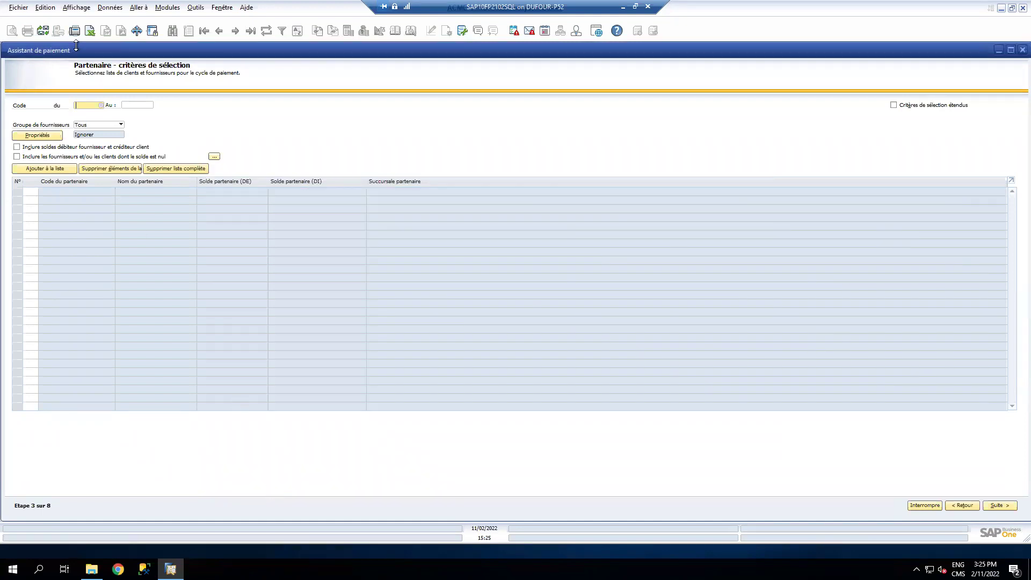
click(91, 125)
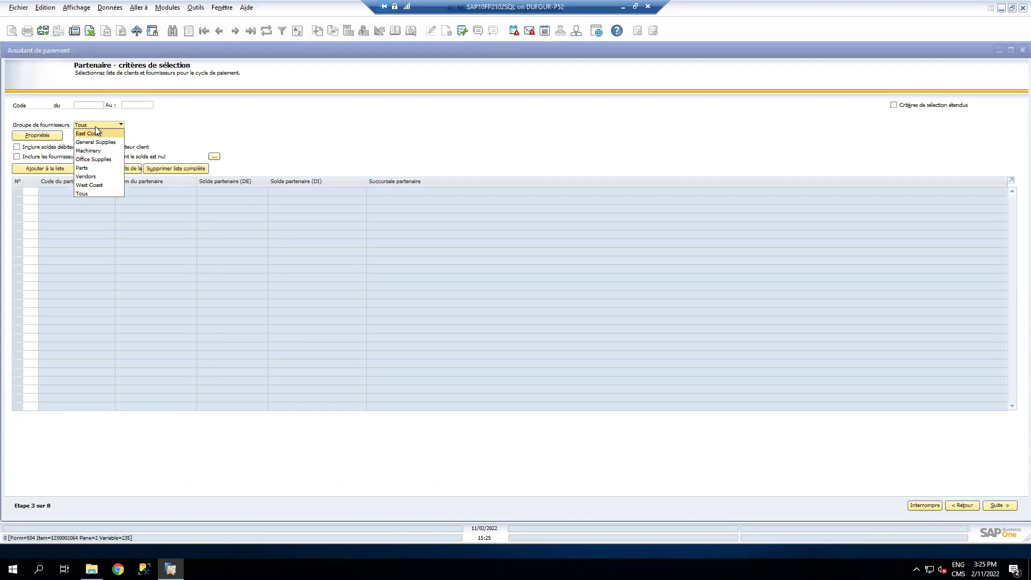
click(97, 125)
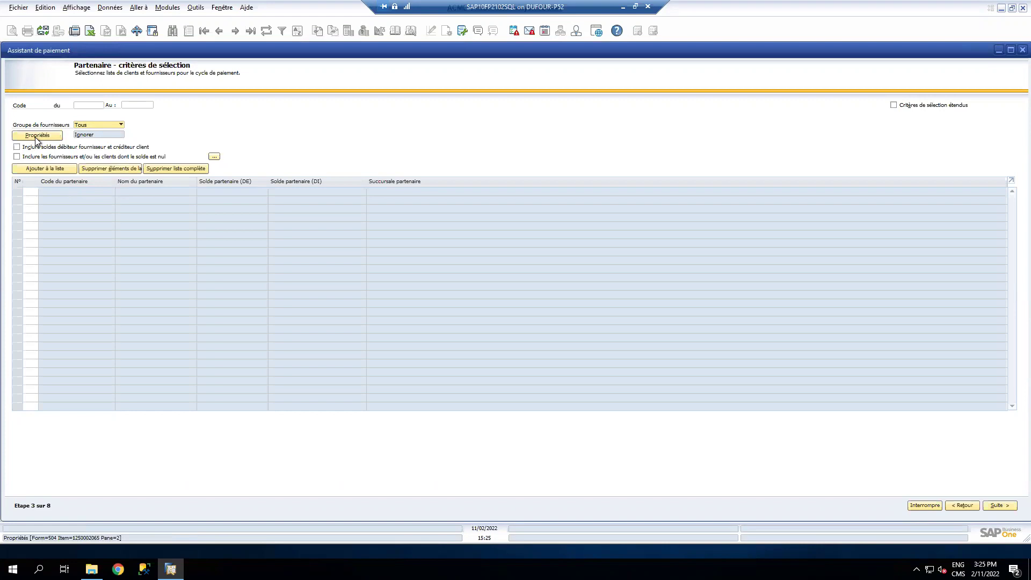
click(49, 169)
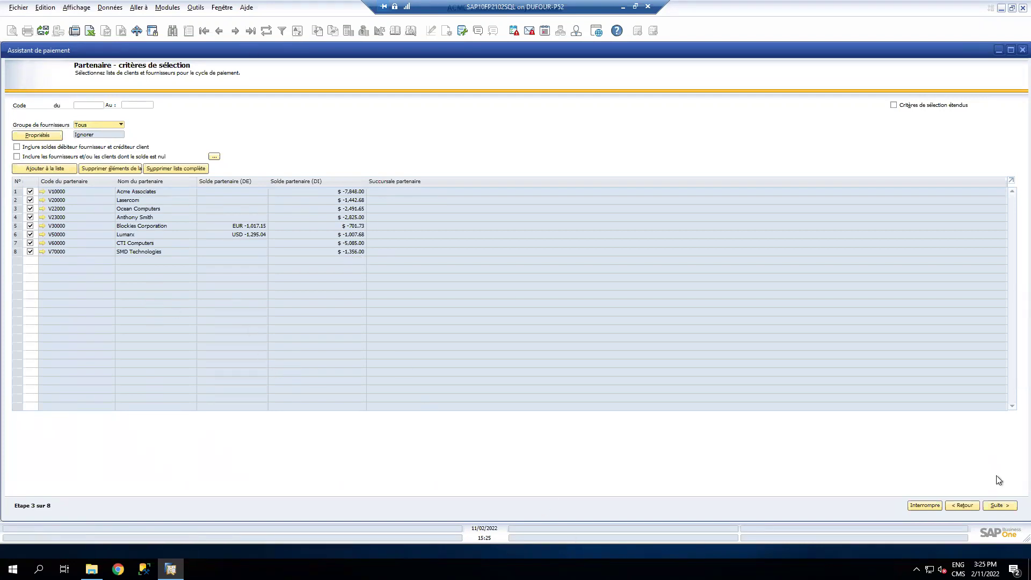
click(1000, 506)
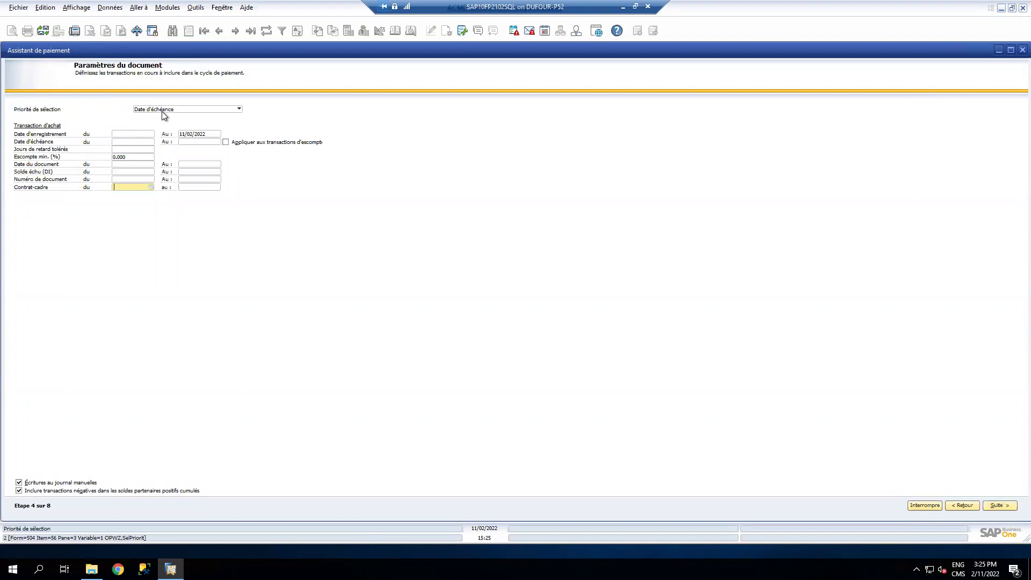
- Try Escompte as selection priority, limit due dates to 15/02/2022, and set the priority to Date d'échéance
click(200, 110)
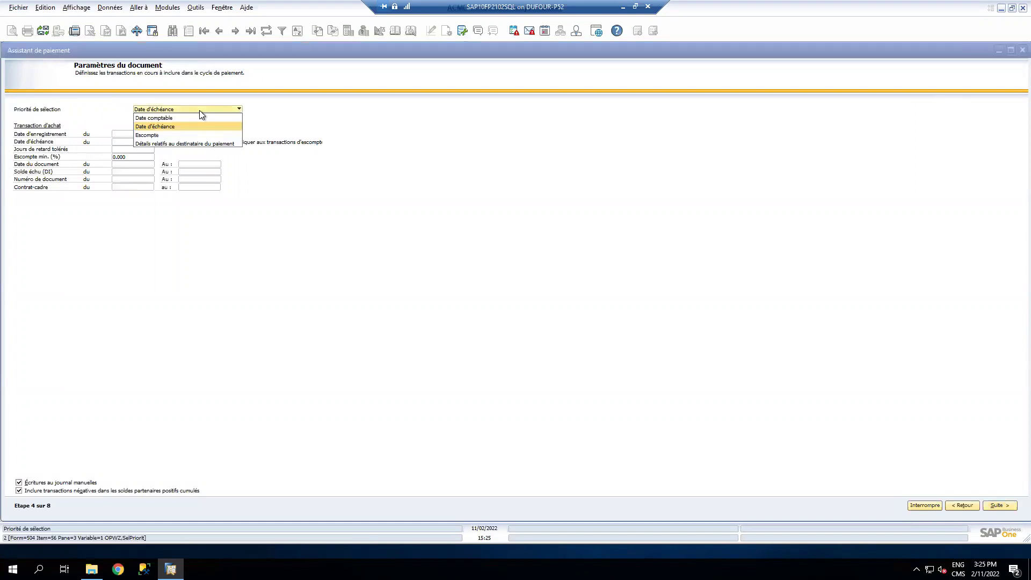
click(166, 137)
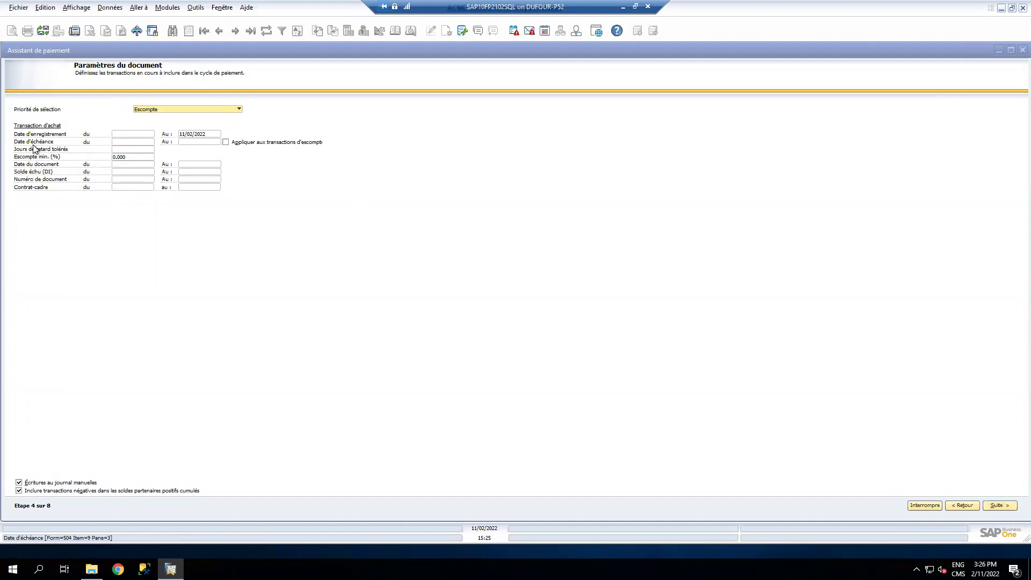
click(194, 141)
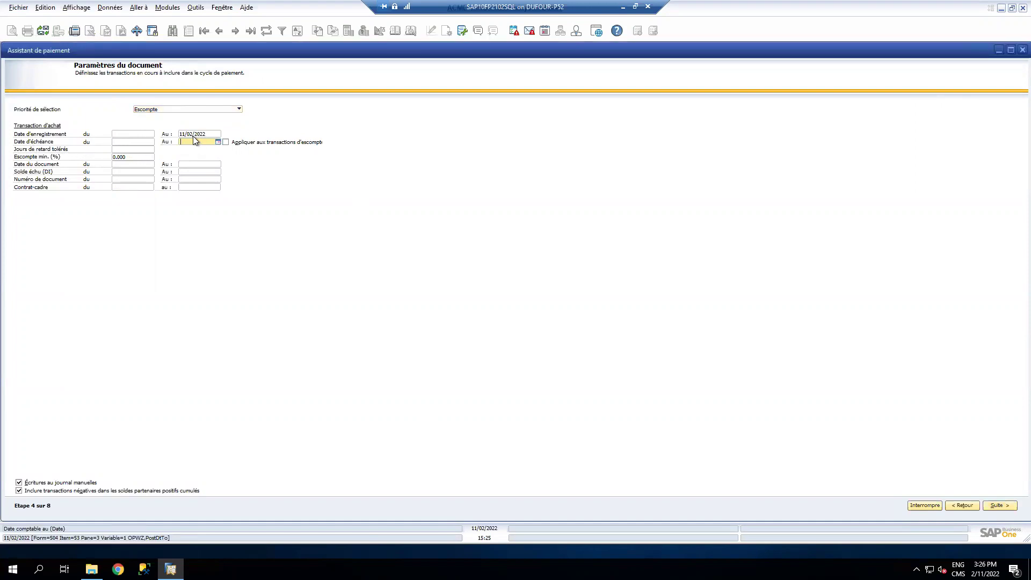
text(15)
key(Tab)
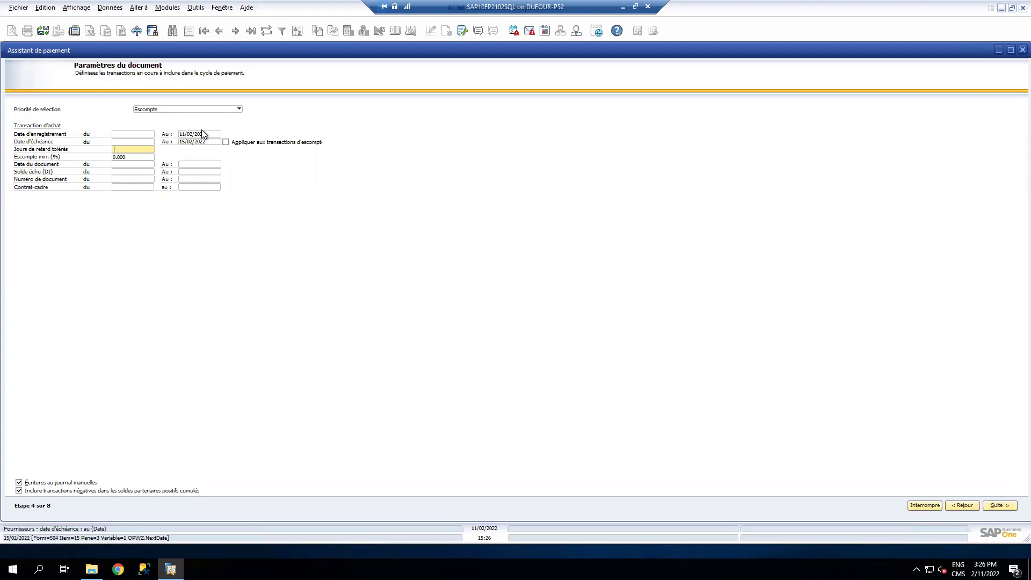
click(199, 109)
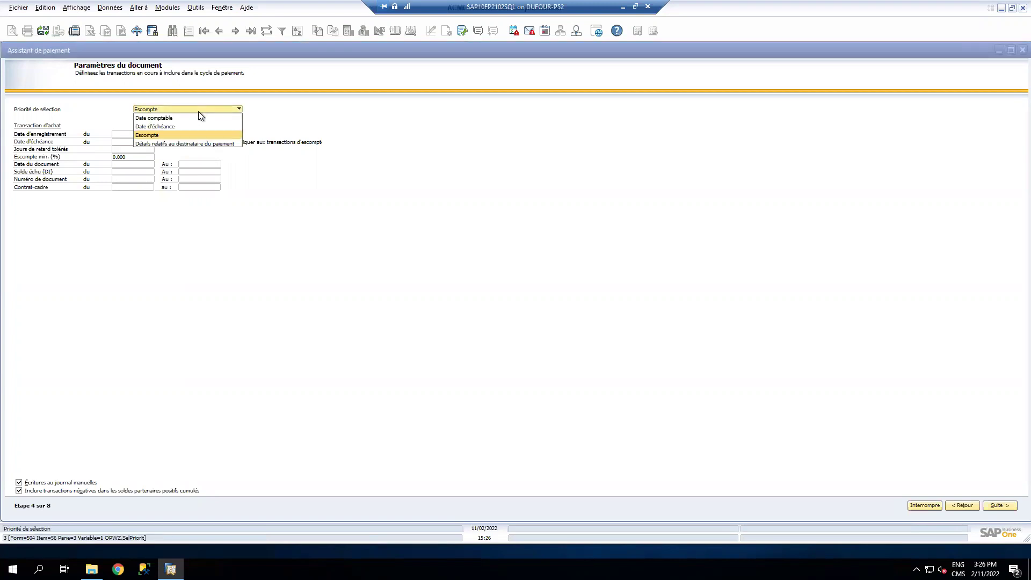
click(183, 127)
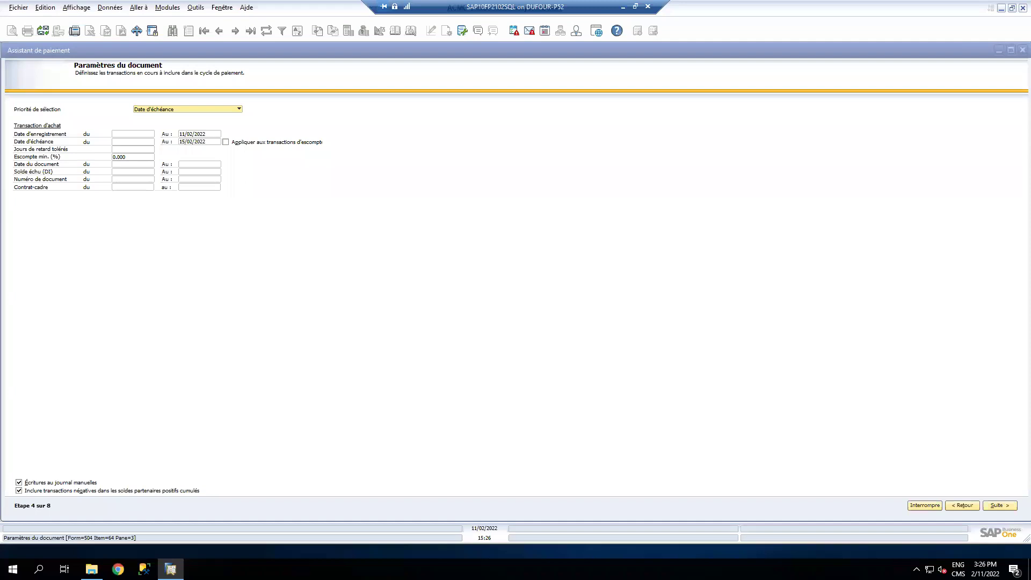
click(543, 309)
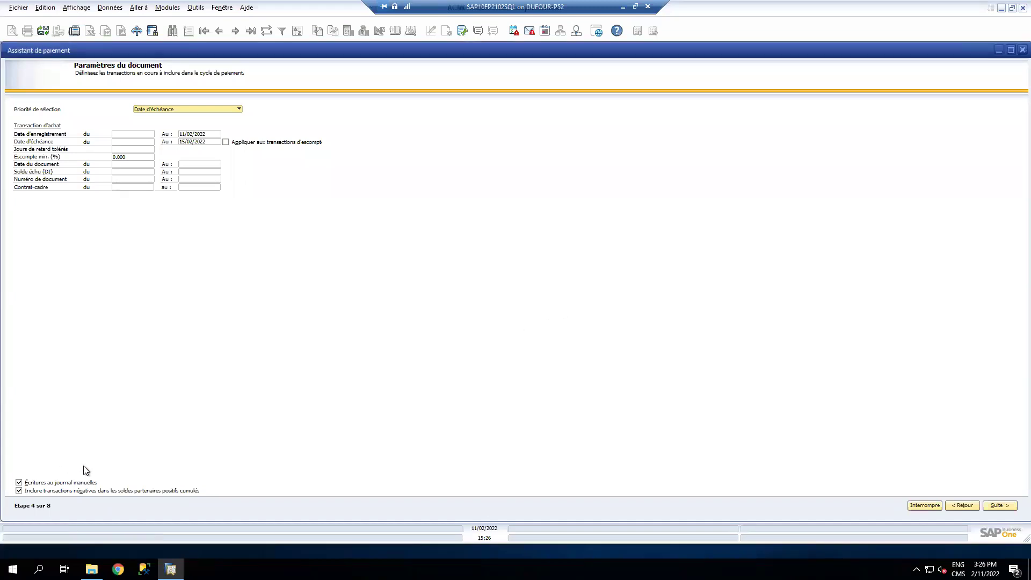
- Go back to the payment wizard's start page to reset its entries, and return to the general parameters of a new cycle
click(965, 506)
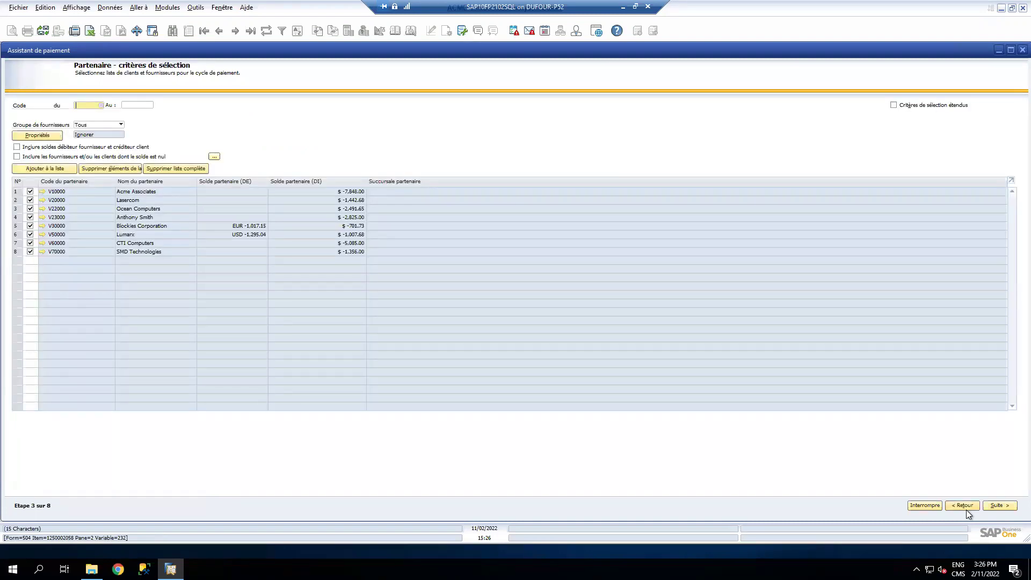
click(965, 507)
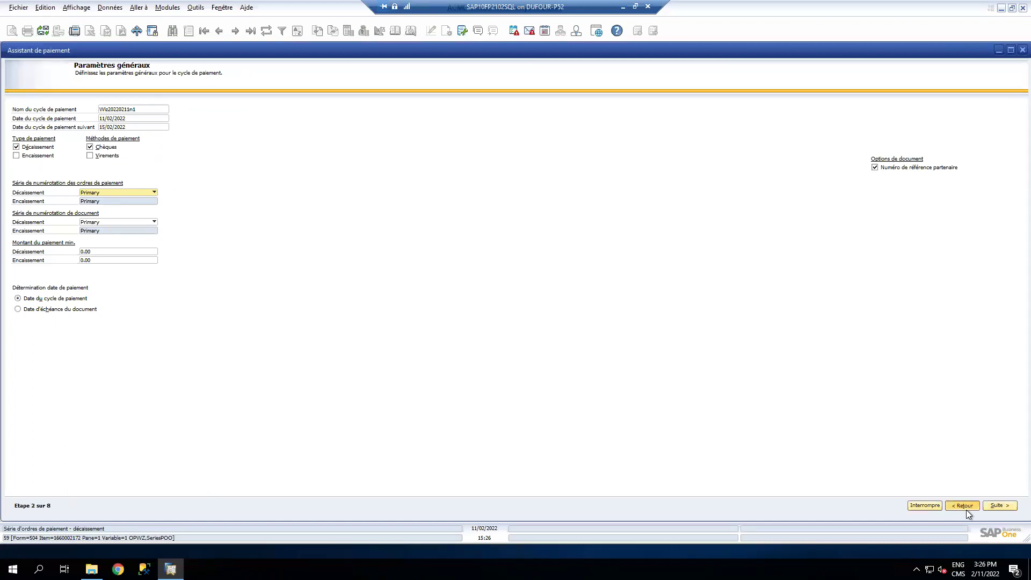
click(966, 509)
click(966, 509)
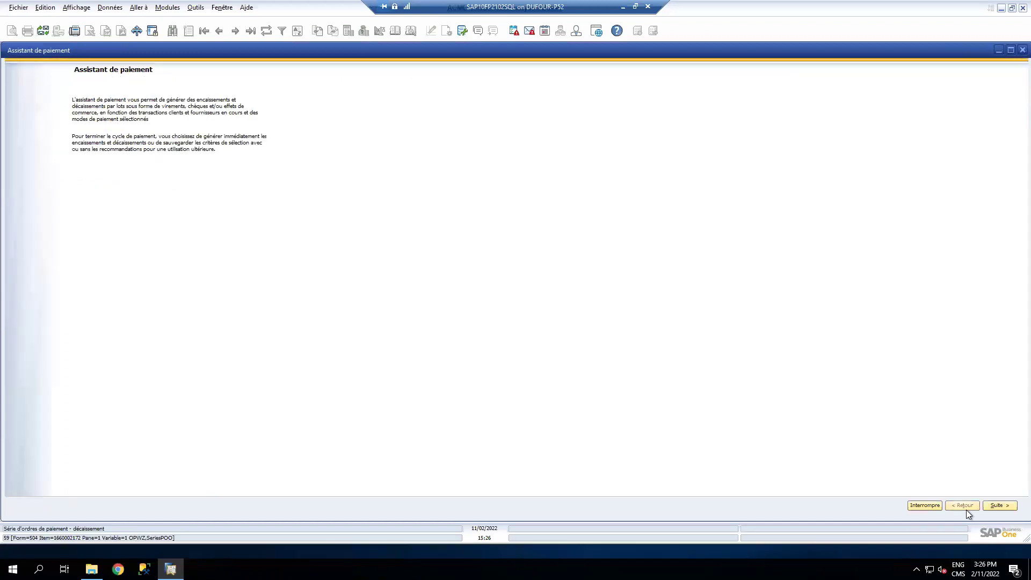
click(997, 506)
click(996, 508)
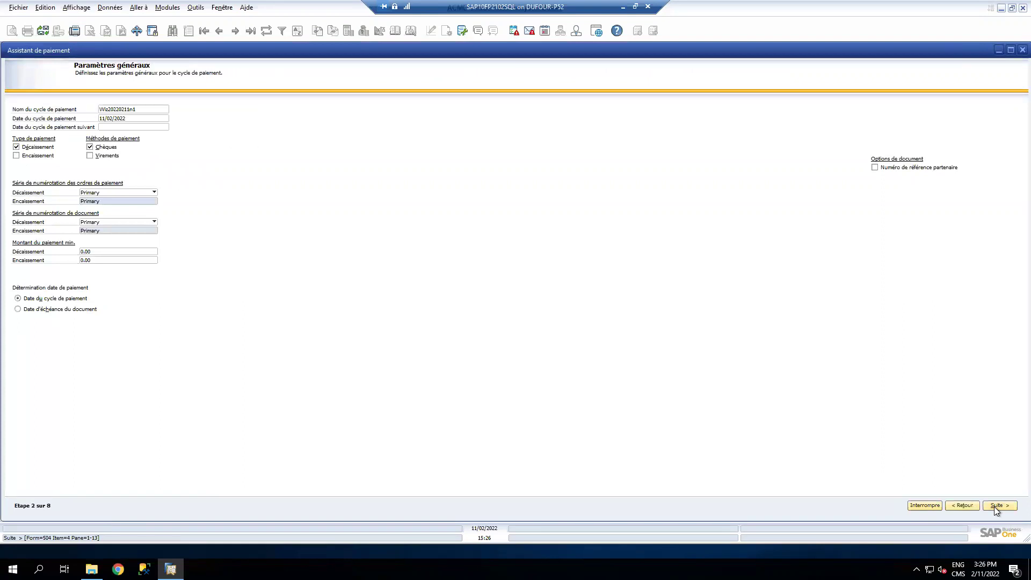
- Keep the default general parameters and add the suppliers of all groups to the payment cycle's partner list
click(994, 507)
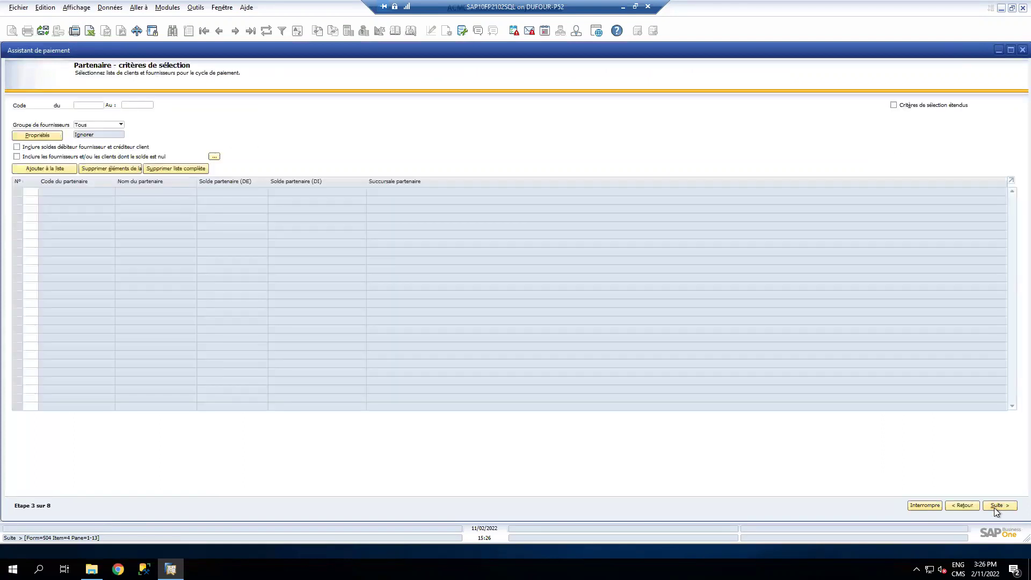
click(67, 168)
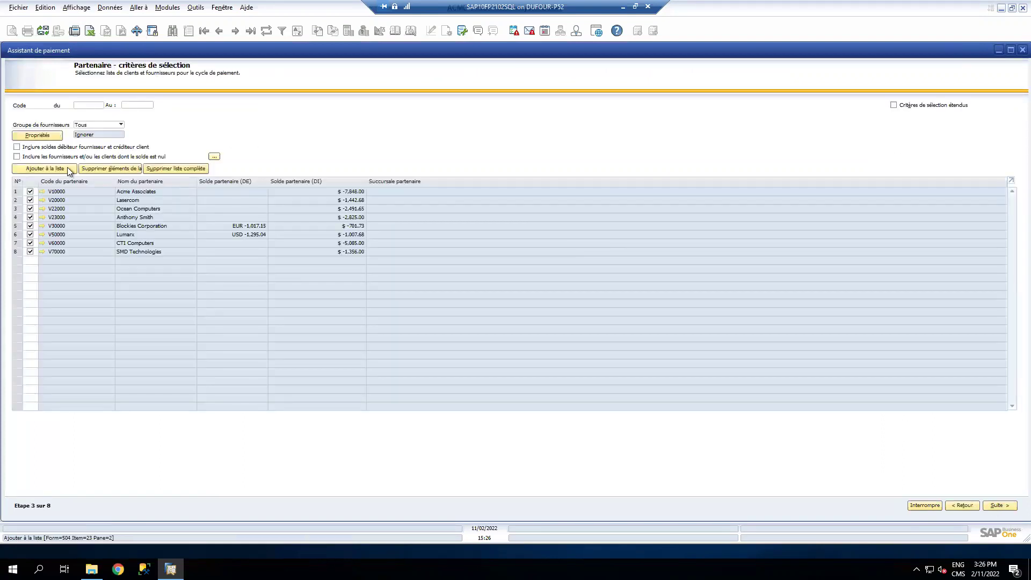
click(1010, 506)
- Set the end of the due date range (Date d'échéance) for purchase transactions to 11/02/2022
click(188, 141)
text(11)
key(Tab)
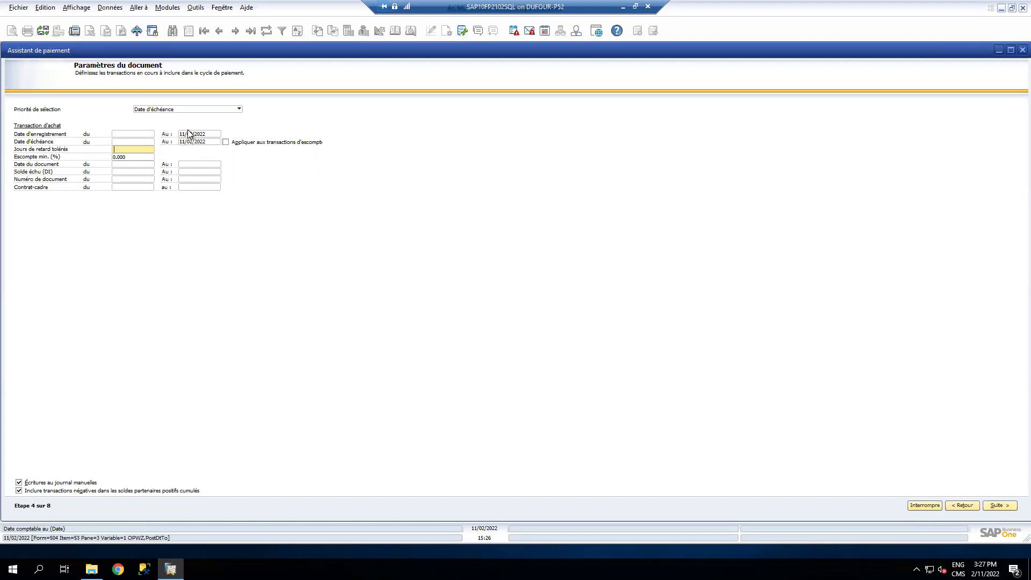
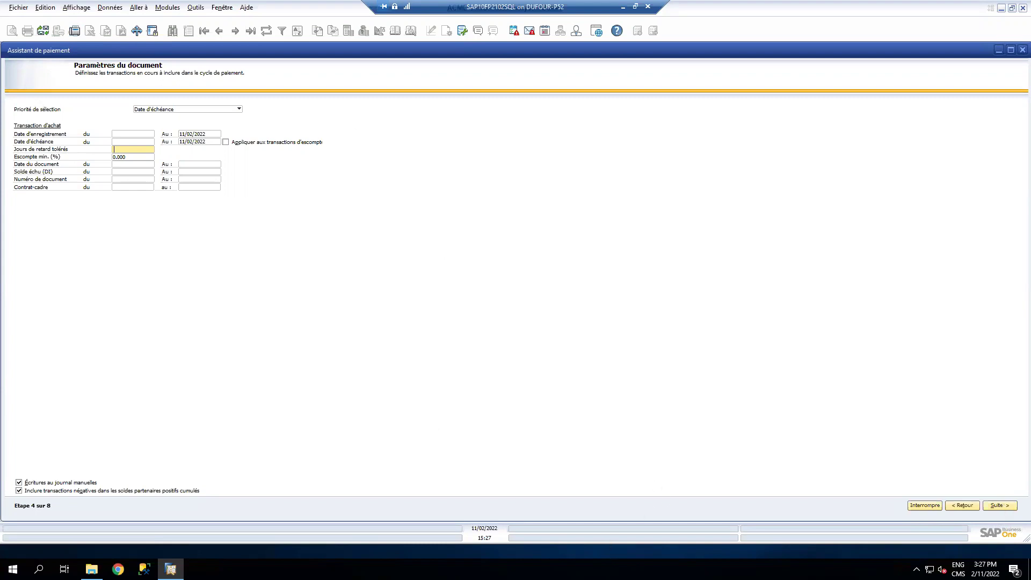
- Accept the document parameters and select the Outgoing Checks payment method for the payment cycle
click(1000, 505)
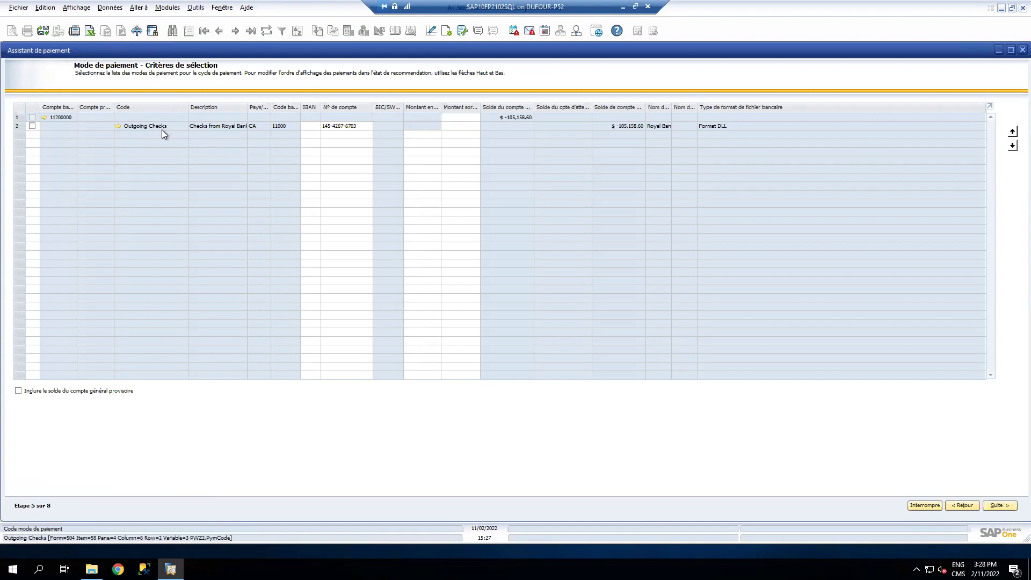
click(33, 126)
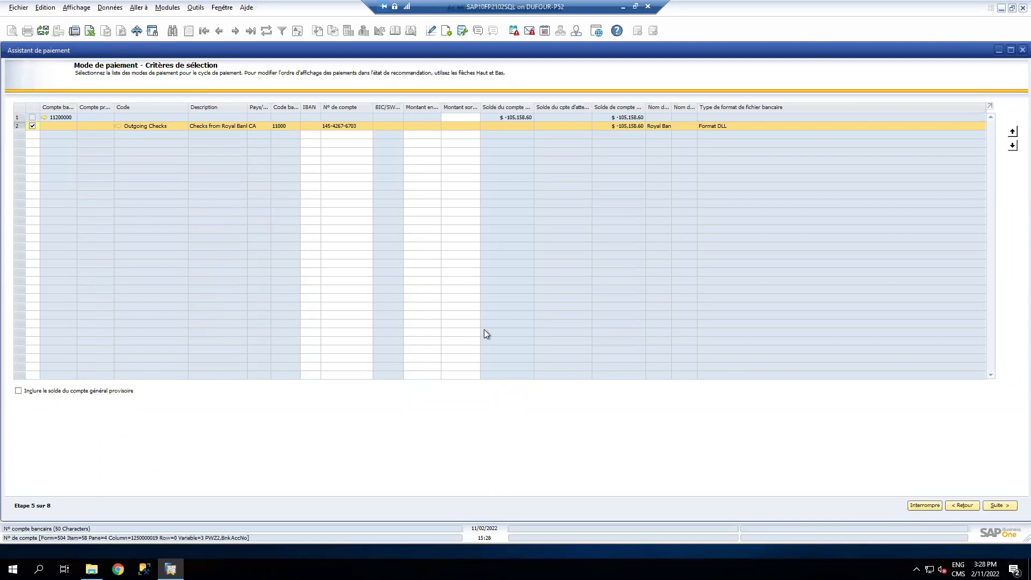
- Generate the recommendation report for the payment cycle, expand all payments and examine the documents, discounts, amounts and cheque columns
click(1000, 506)
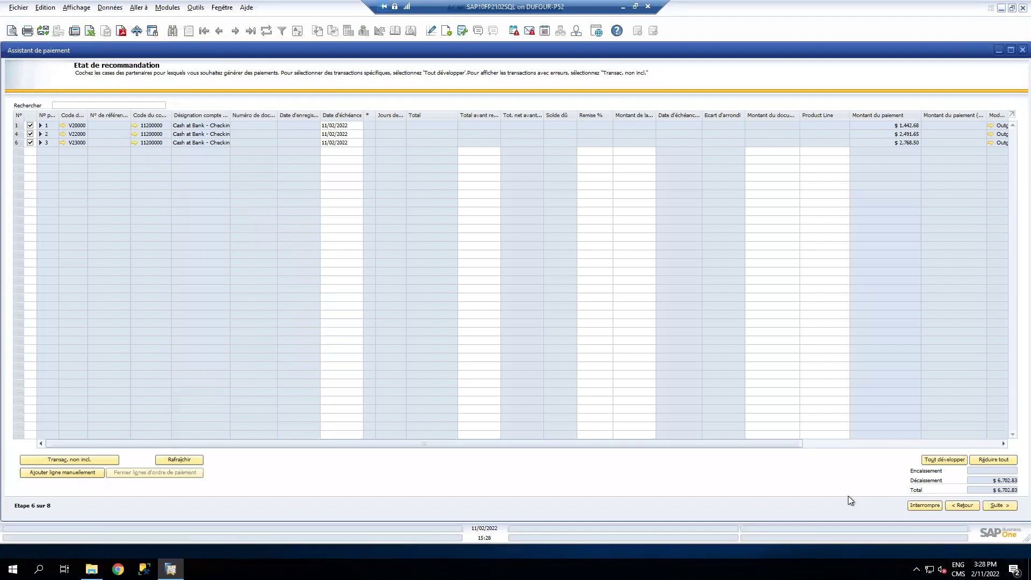
click(943, 459)
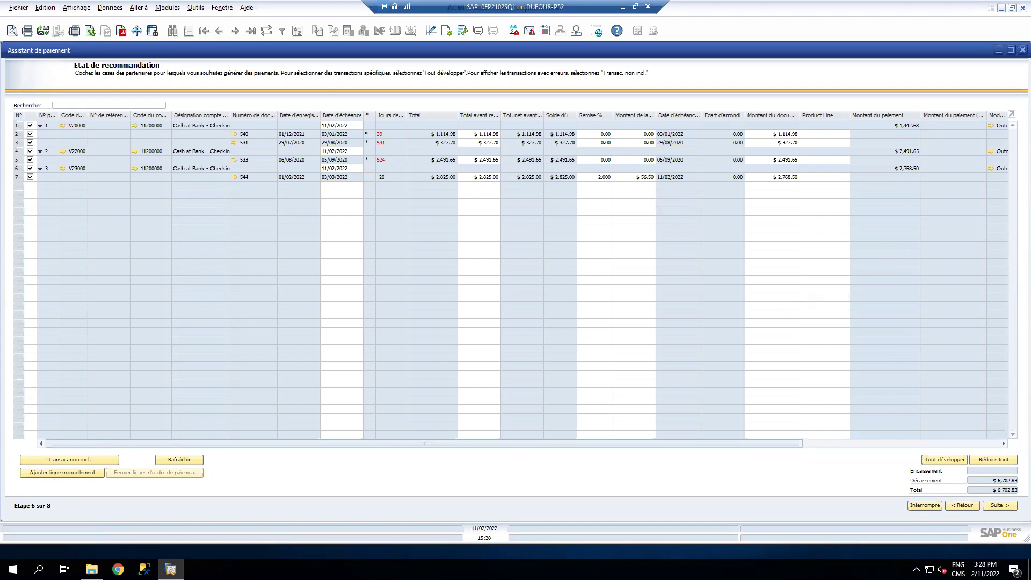
drag(730, 443, 860, 443)
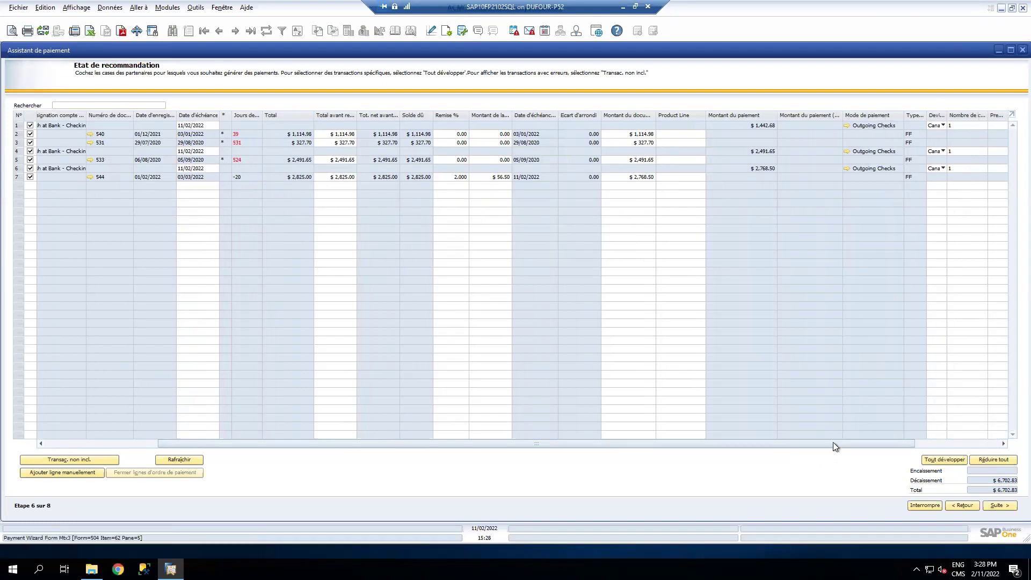
drag(833, 443, 937, 446)
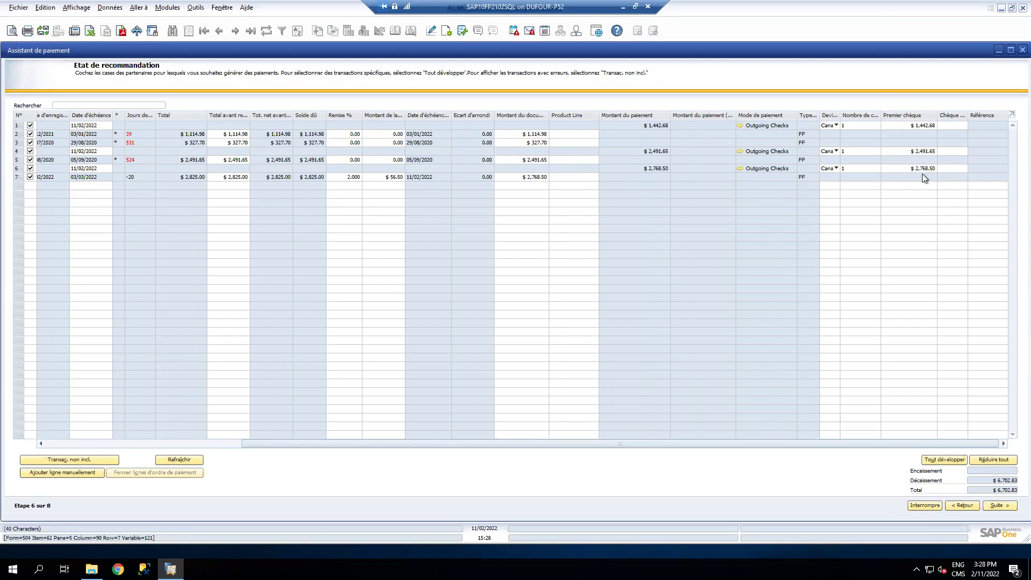
drag(932, 446, 726, 468)
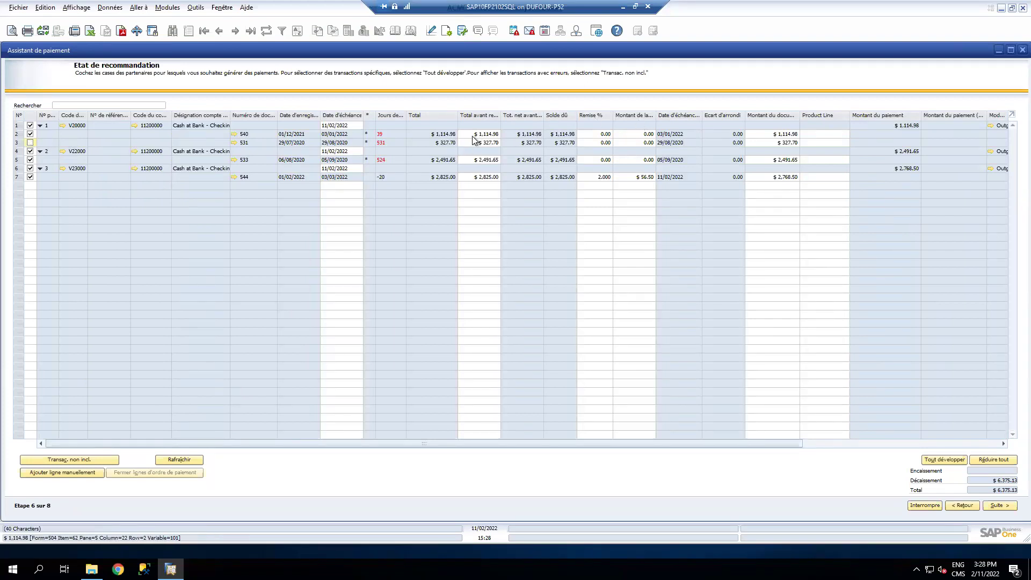
- Try a 2% discount (Remise %) on the first document of payment 1, and reset the discount to 0
click(607, 134)
text(2)
key(Tab)
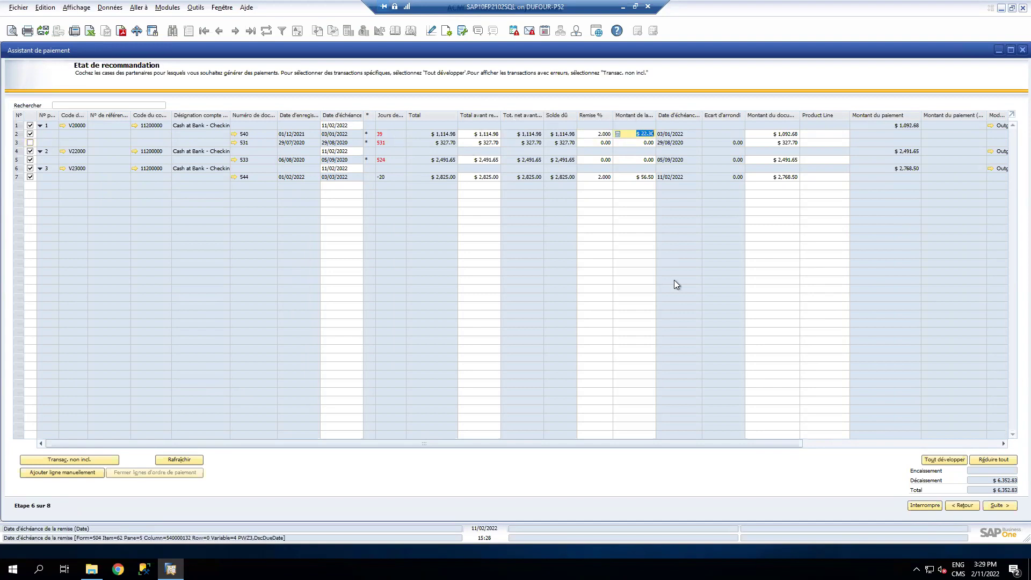
click(603, 134)
text(0)
key(Tab)
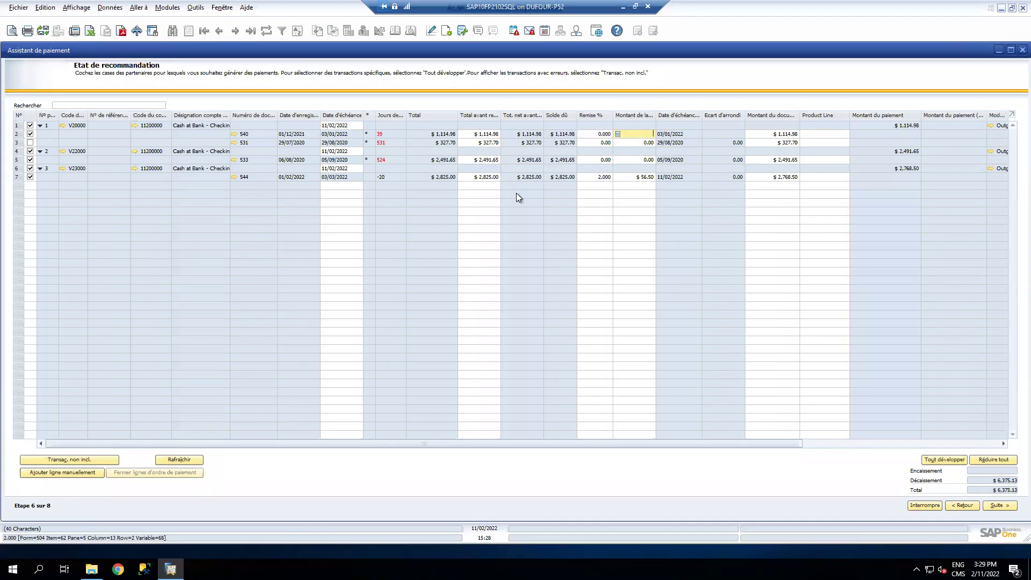
- Check the non-included transactions, and try excluding both documents of payment 1 before including the whole payment again
click(30, 142)
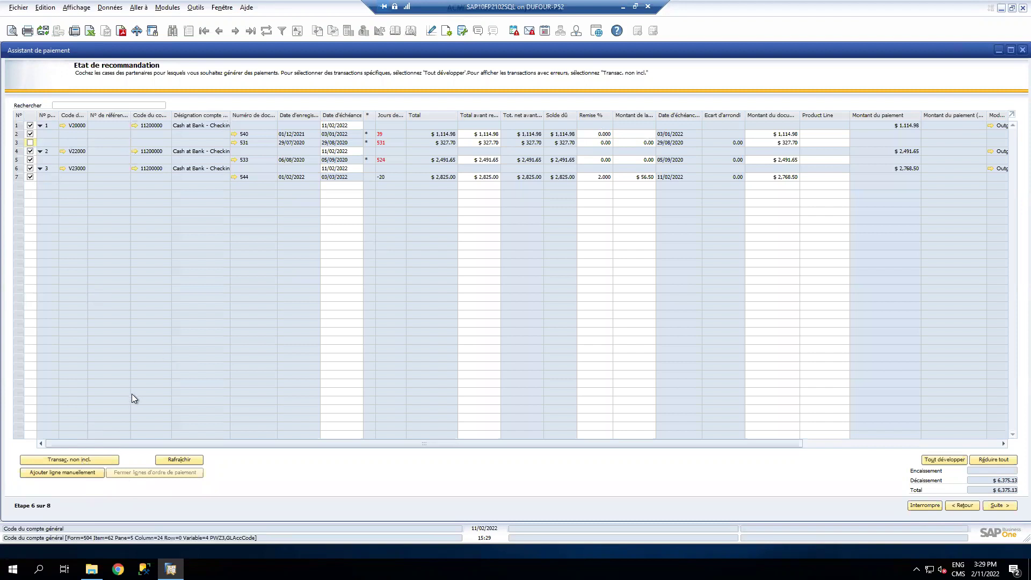
click(73, 459)
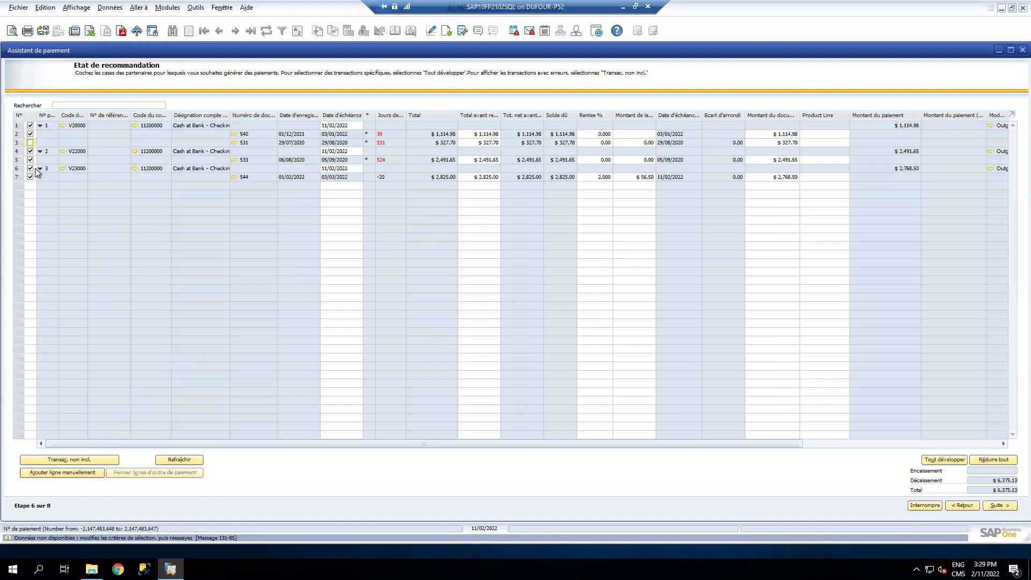
click(32, 134)
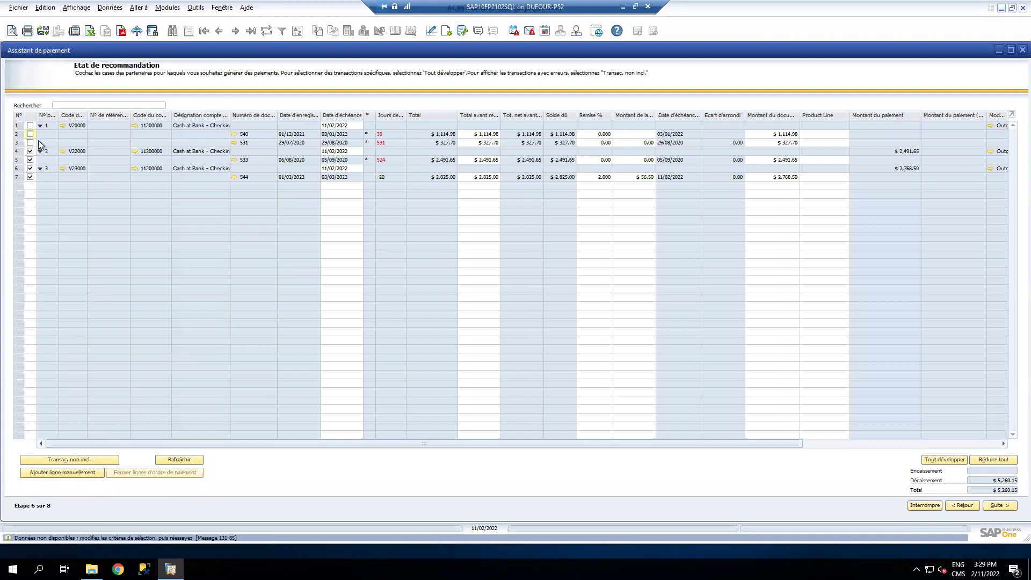
click(30, 127)
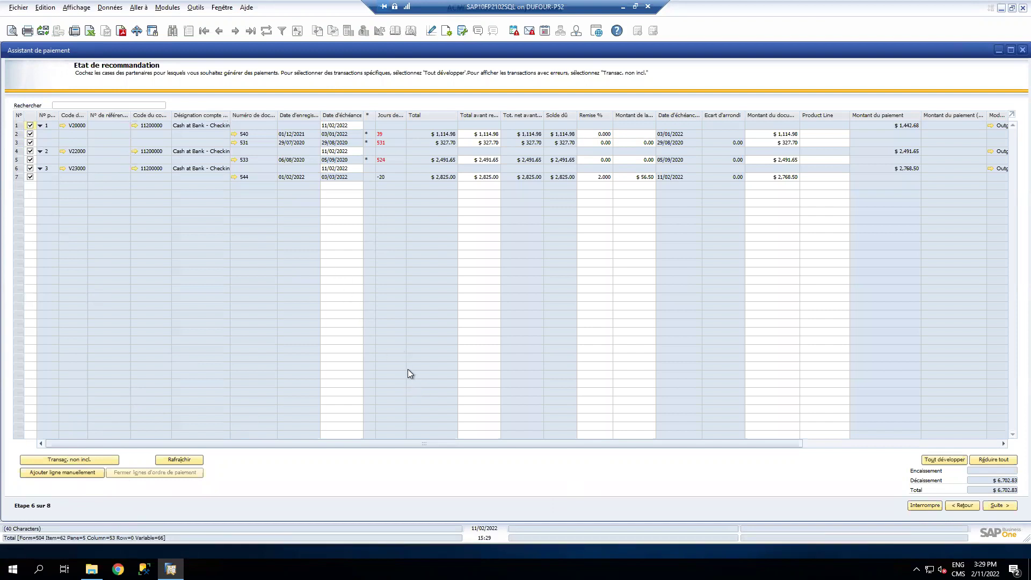
- Accept the recommendations, choose Exécuter cycle de paiement over the other save options, and run the cycle to generate the payment documents
click(999, 505)
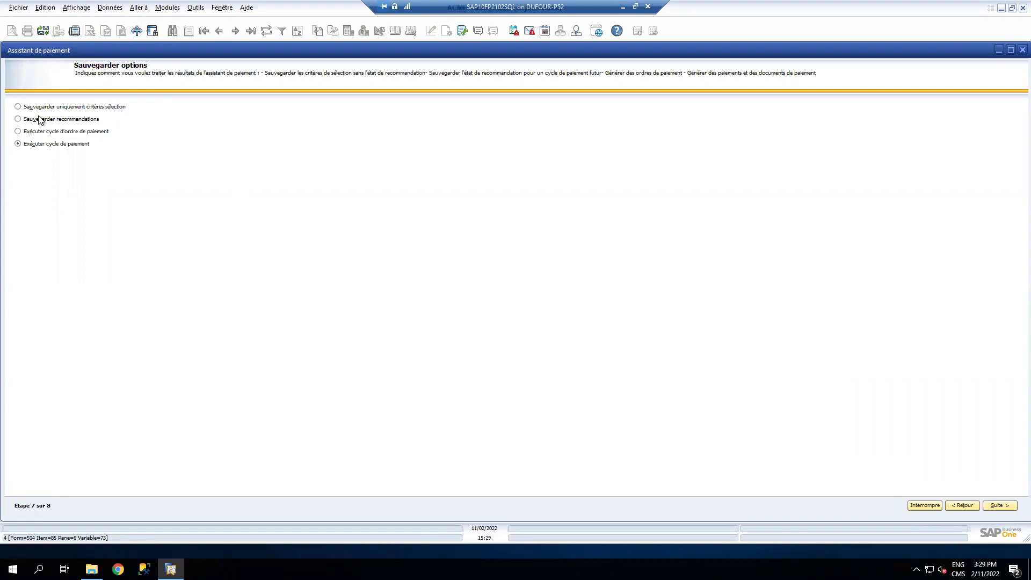
click(20, 120)
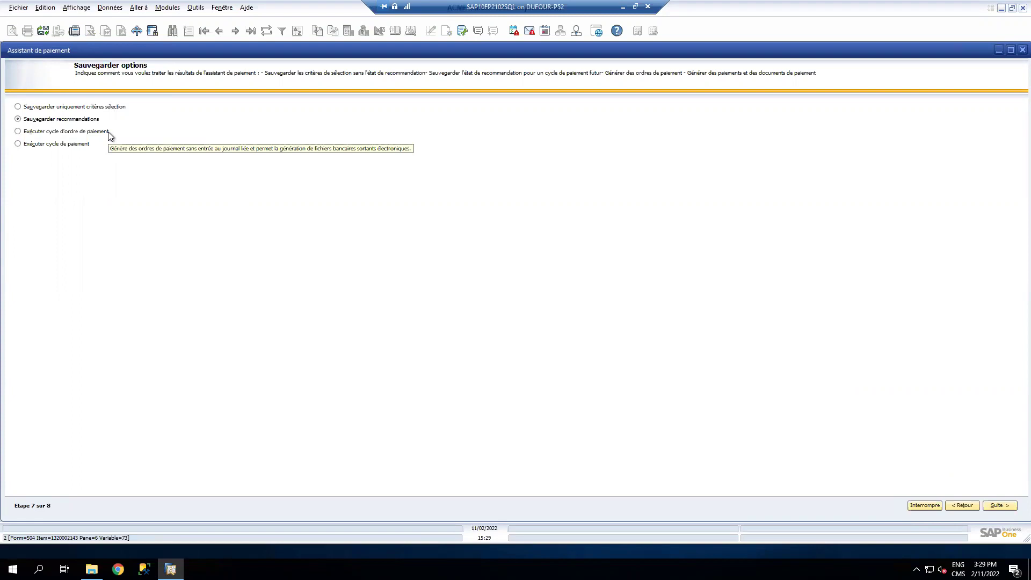
click(19, 132)
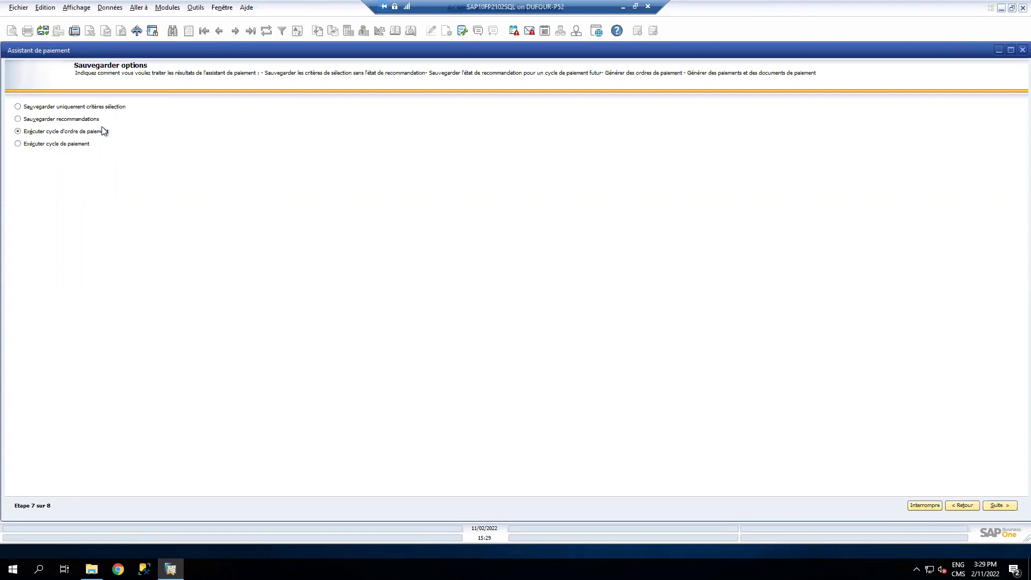
click(17, 143)
click(999, 506)
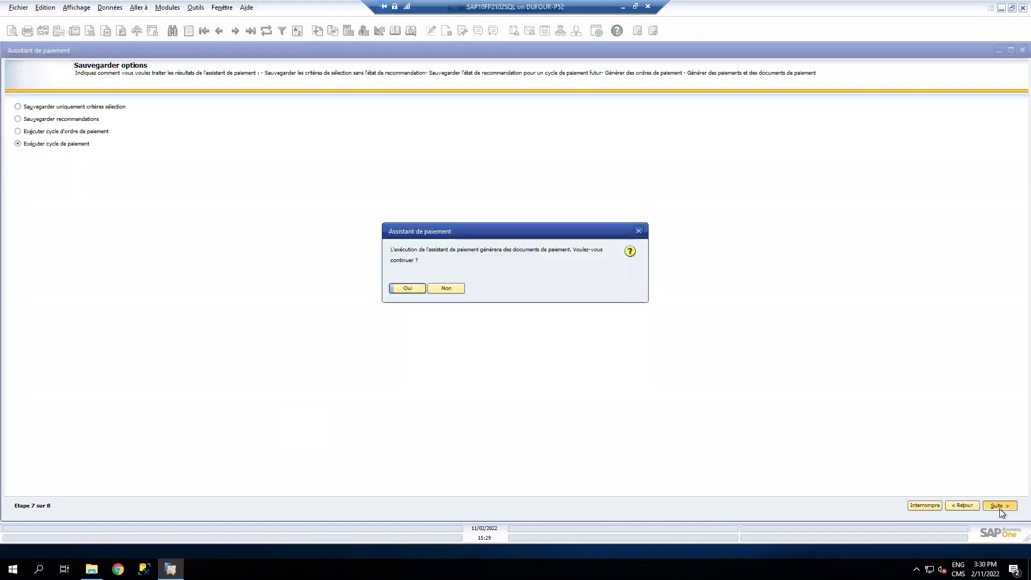
click(405, 288)
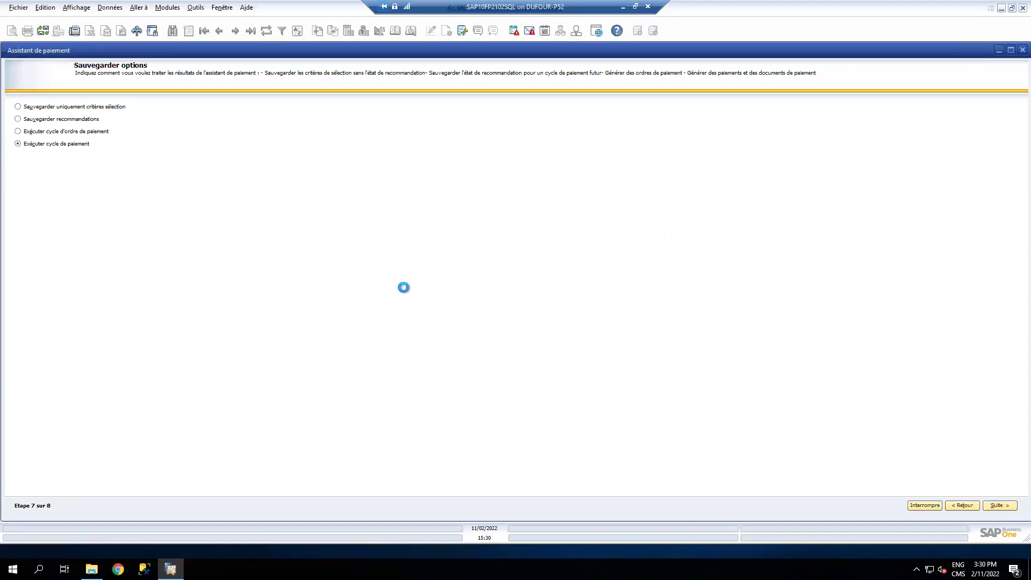
click(405, 288)
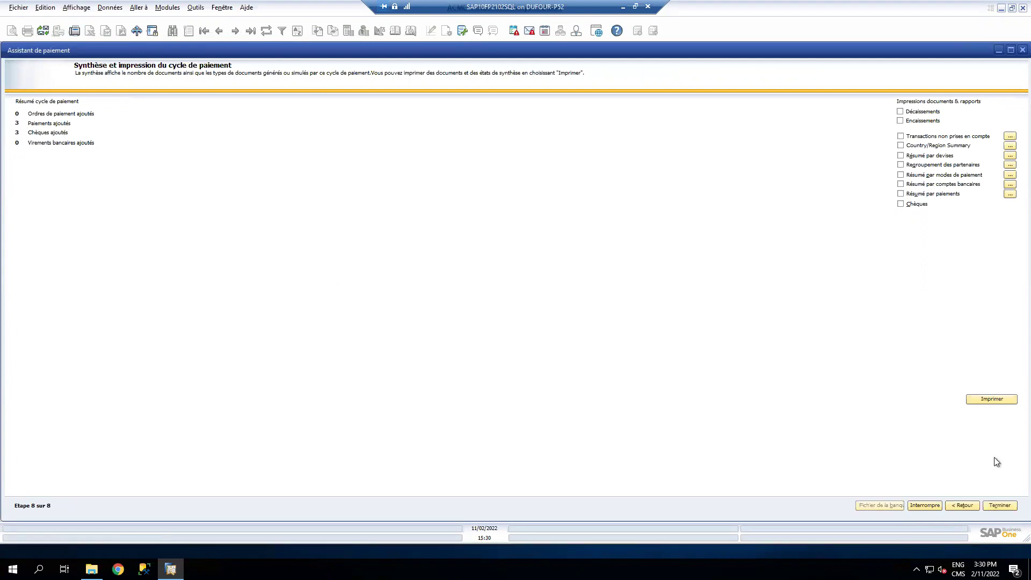
- Try printing the Transactions non prises en compte, Country/Region Summary and Résumé par devises reports, and cancel the print
click(901, 136)
click(901, 145)
click(900, 156)
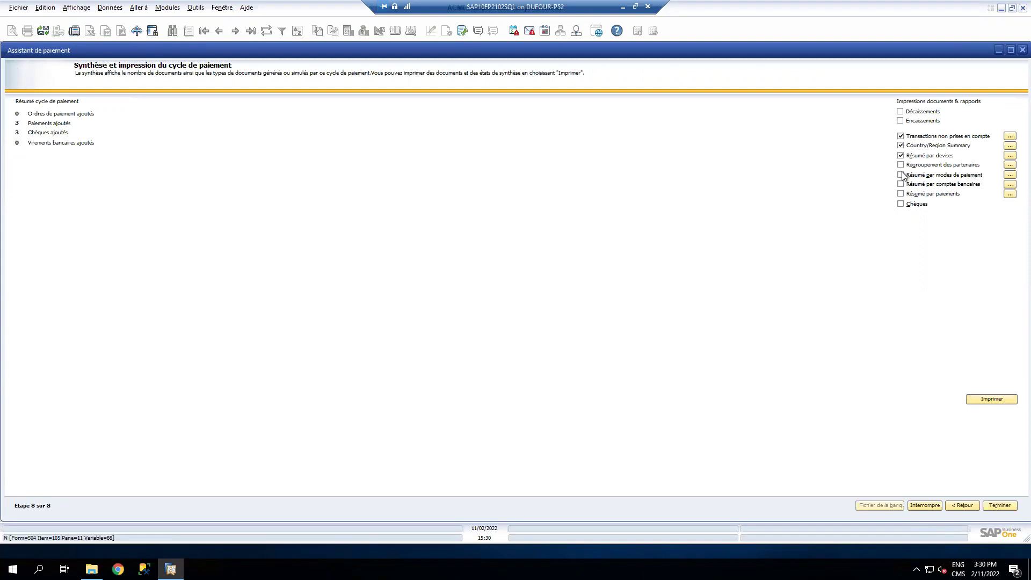
click(1000, 399)
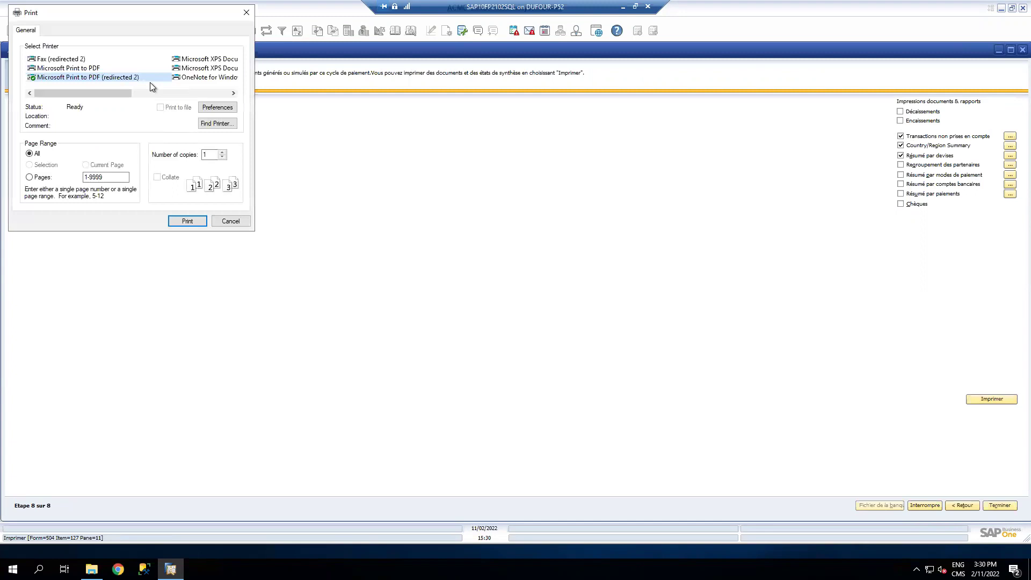
click(231, 222)
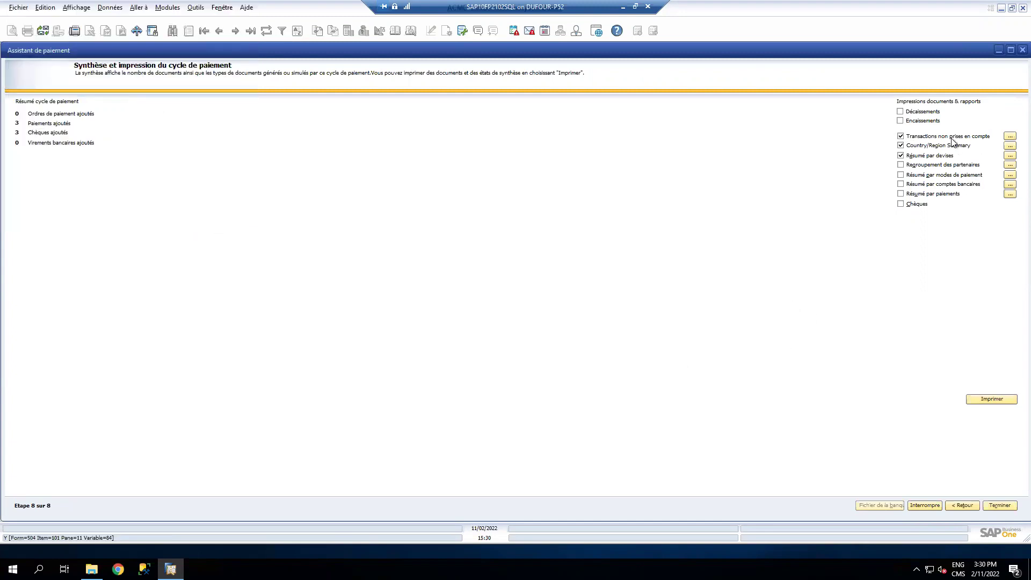
- Try to view the Transactions non prises en compte report, and deselect the three reports chosen for printing
click(1010, 136)
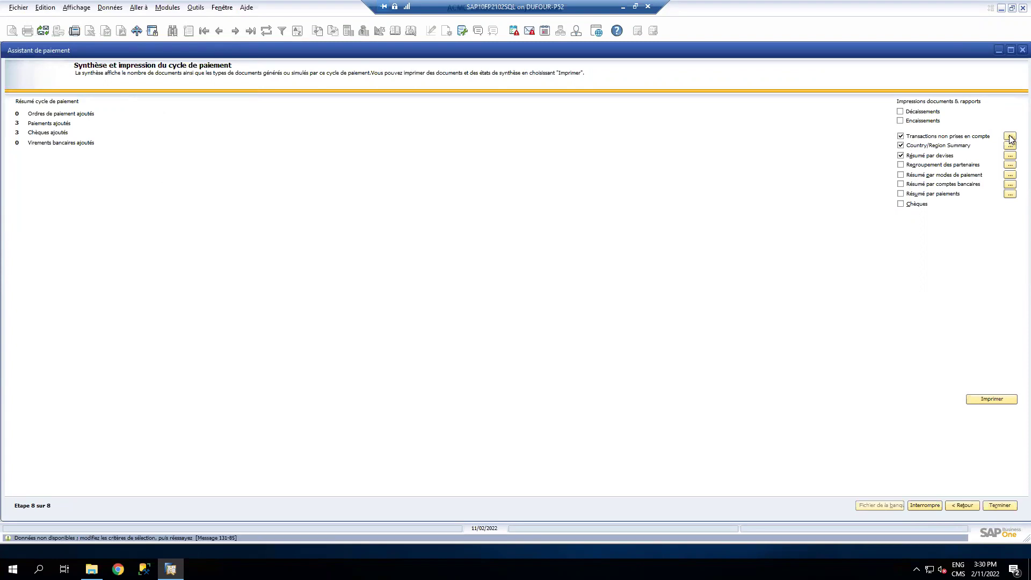
click(901, 136)
click(900, 145)
click(900, 155)
- Select Résumé par paiements, view its cheque summary and examine the details of the first cheque, closing both windows
click(900, 193)
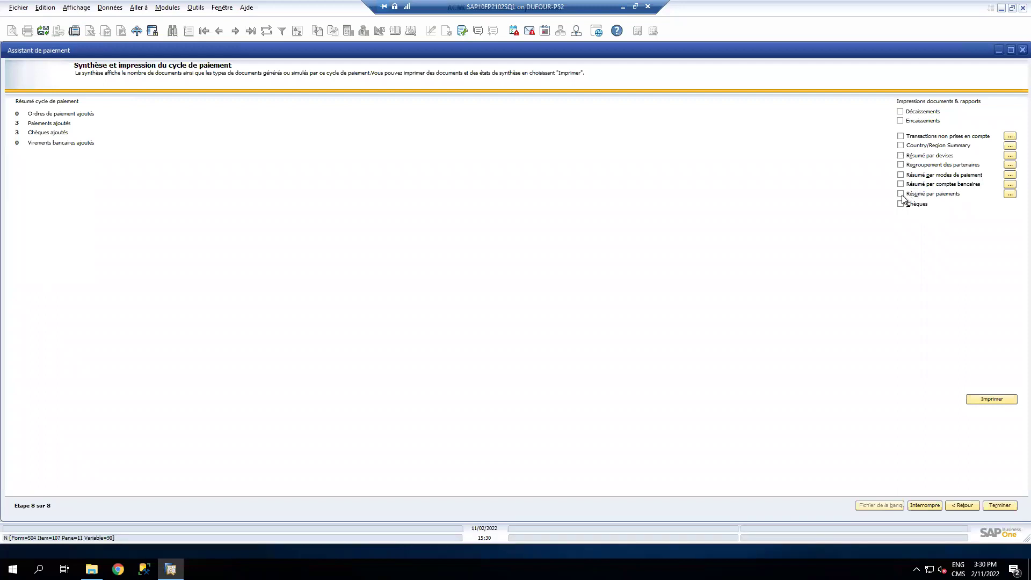
click(1010, 194)
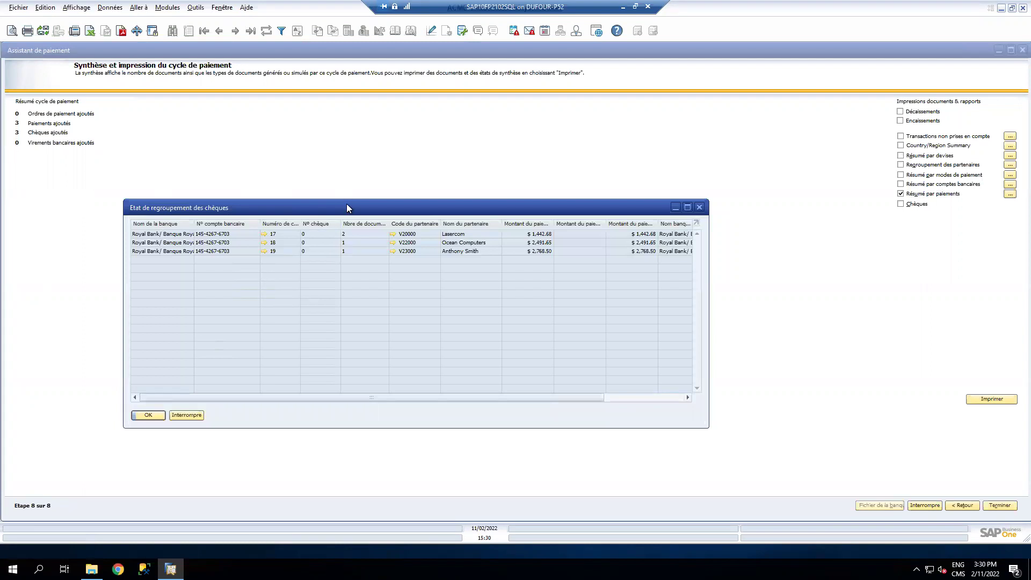
drag(345, 207, 357, 175)
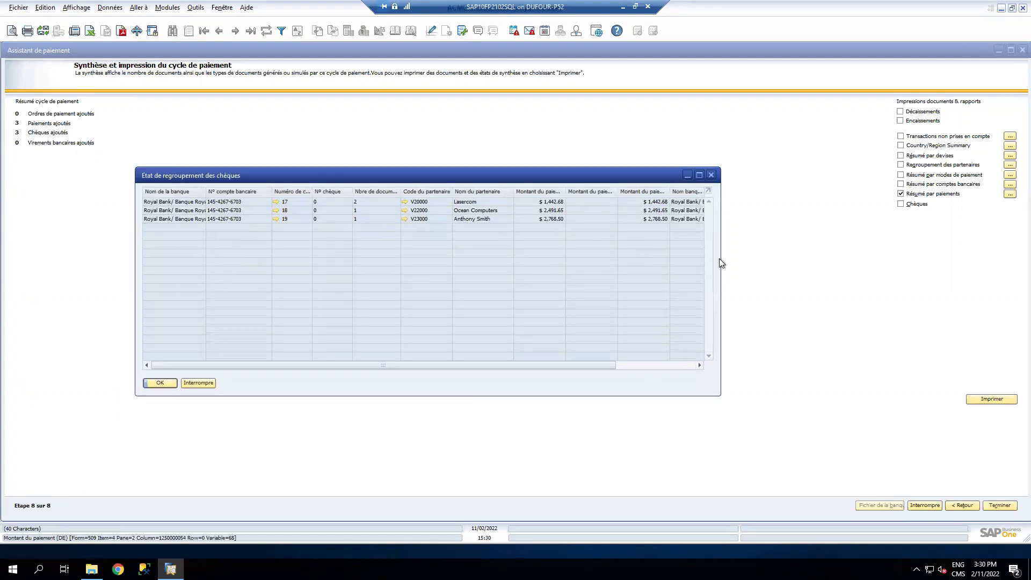
drag(725, 233, 767, 234)
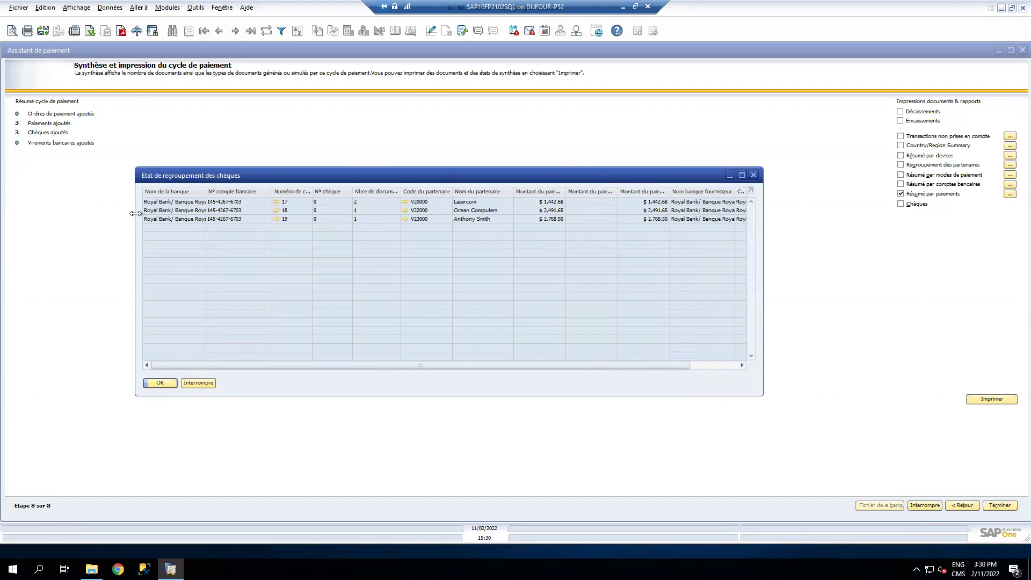
click(275, 202)
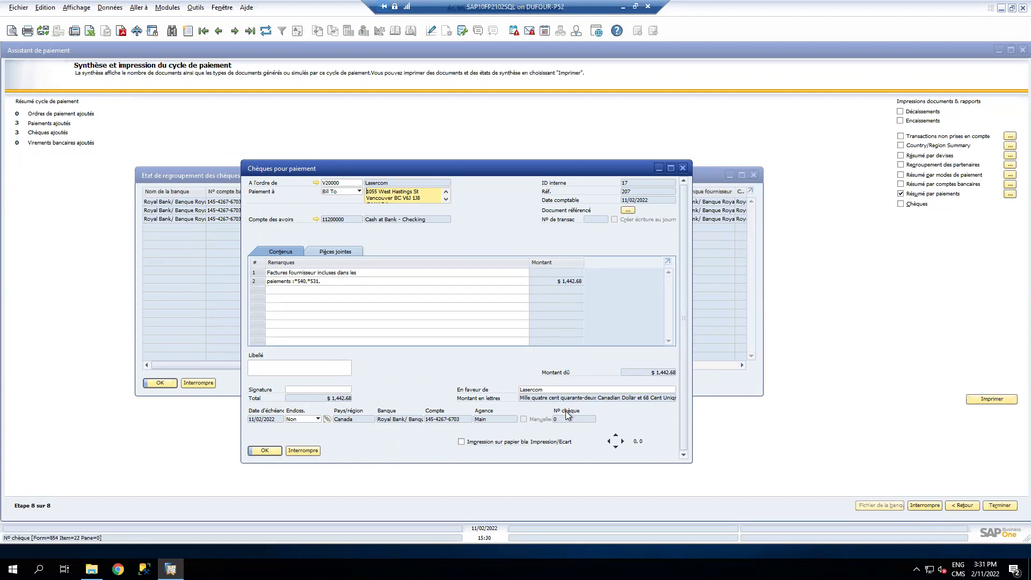
click(304, 451)
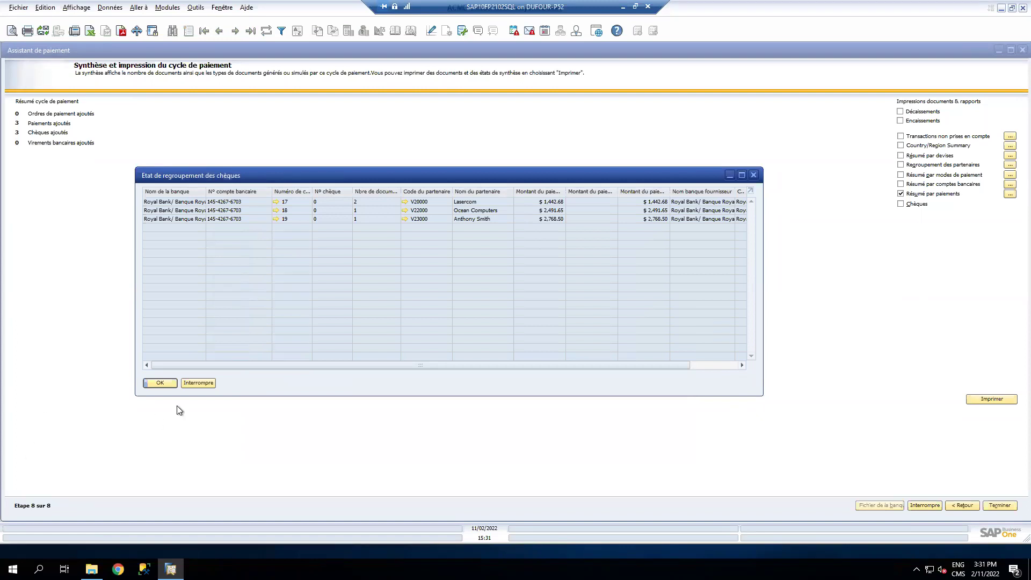
click(204, 384)
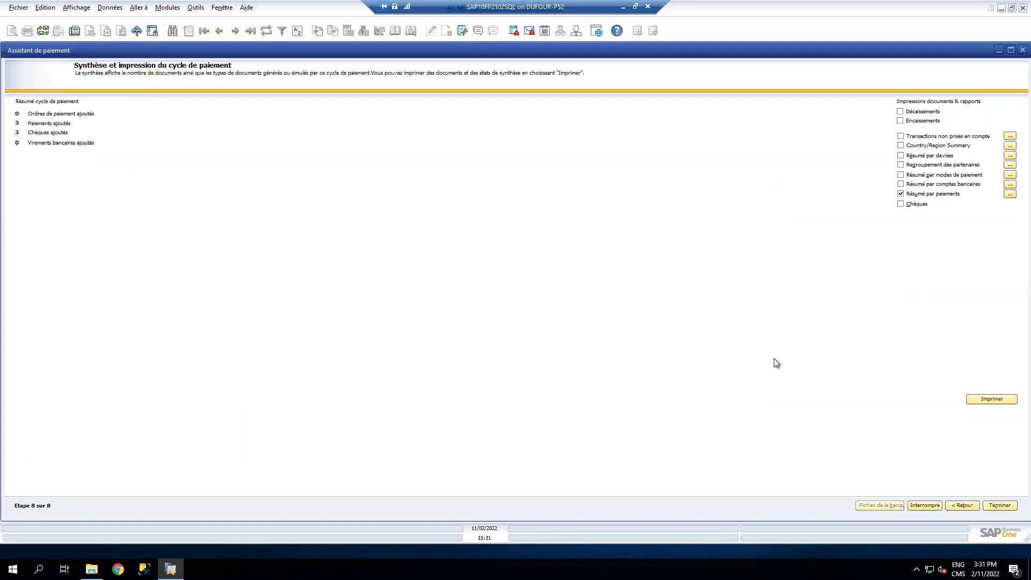
- Finish the payment wizard and open Impression de documents from the banking operations
click(999, 505)
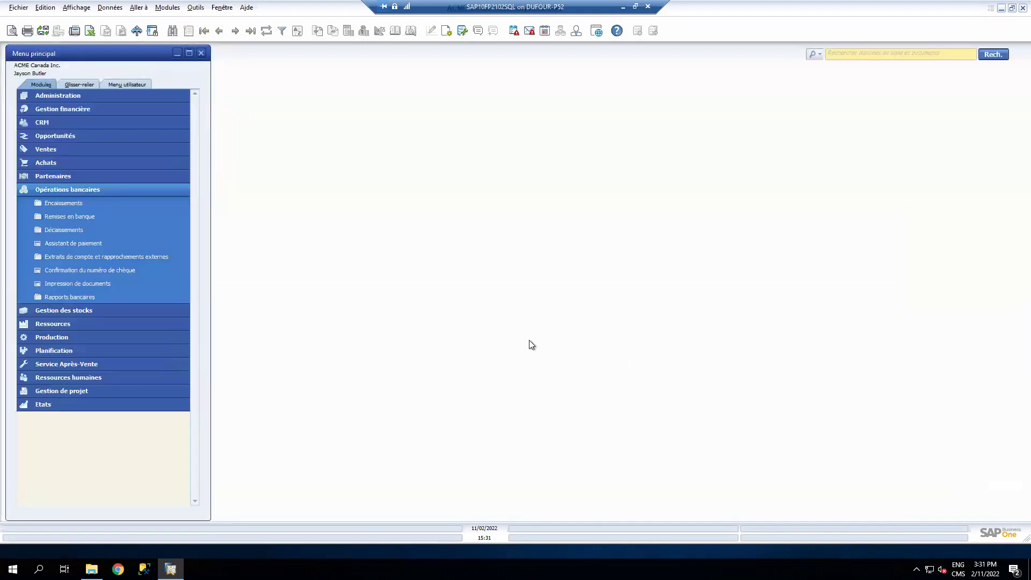
click(76, 189)
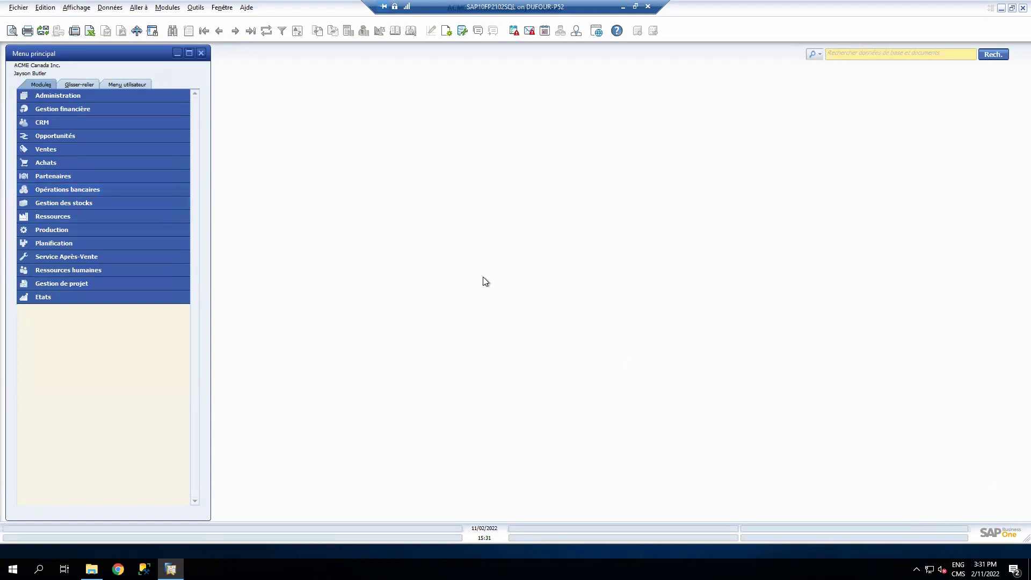
click(82, 189)
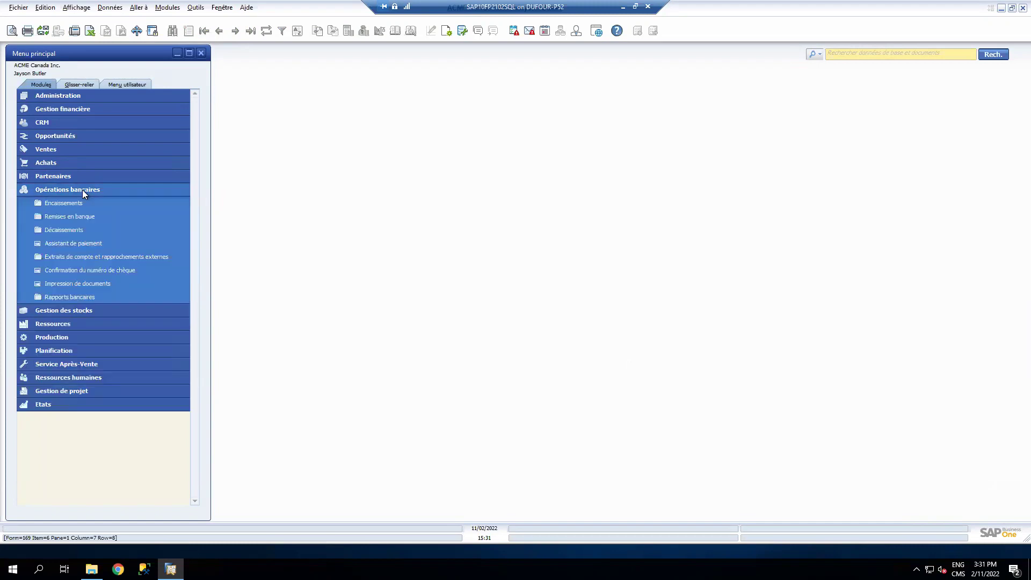
click(92, 286)
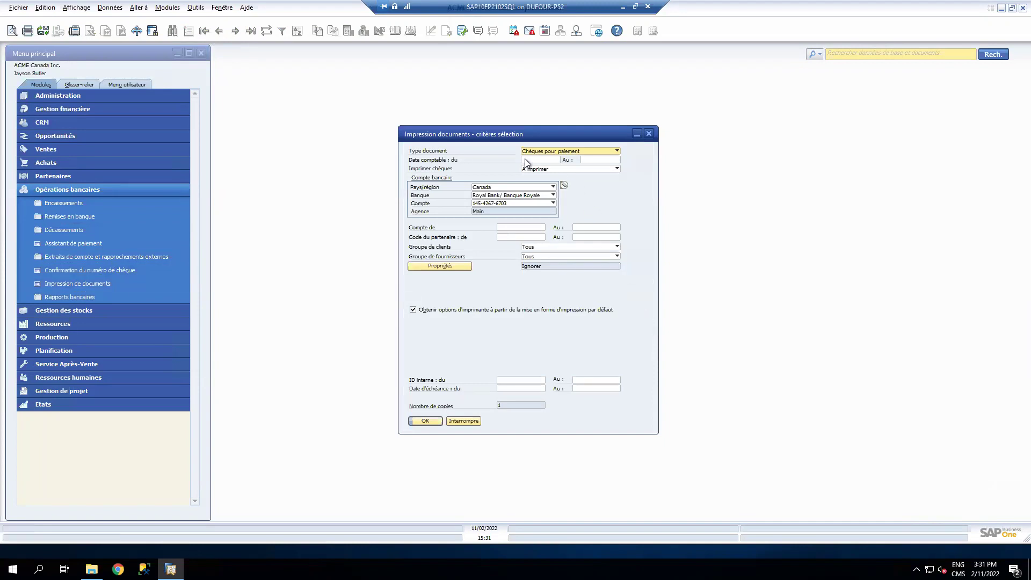
- List the cheques to print, using document type Chèques pour paiement and the A imprimer option for the Royal Bank account
click(582, 150)
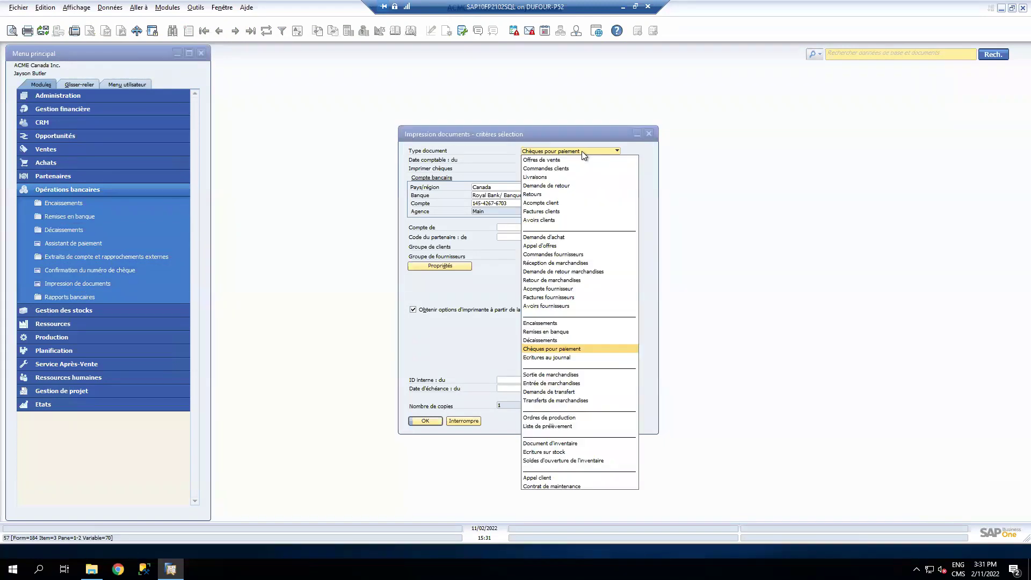
click(600, 349)
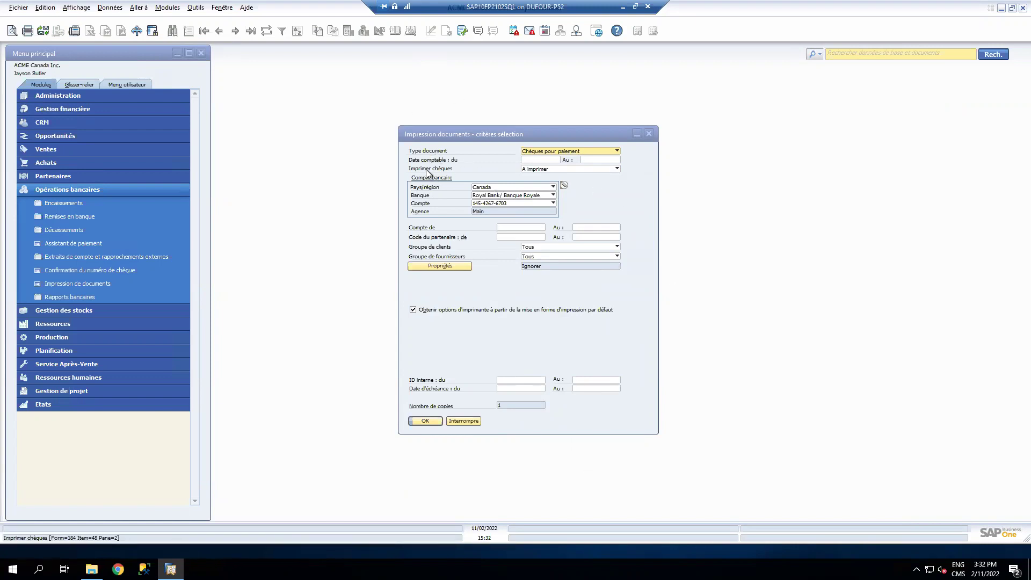
click(572, 169)
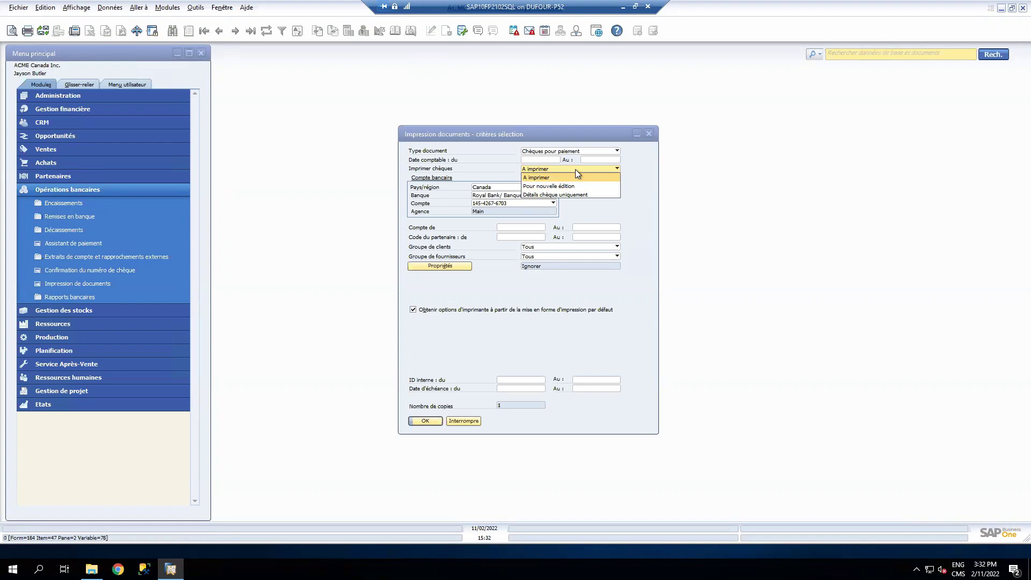
click(574, 169)
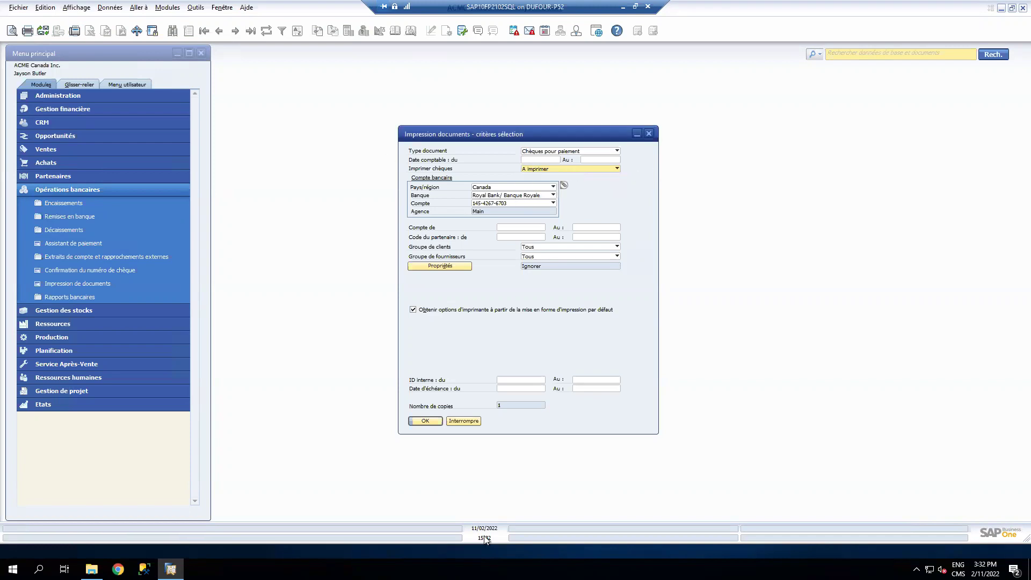
click(424, 420)
drag(663, 173, 597, 59)
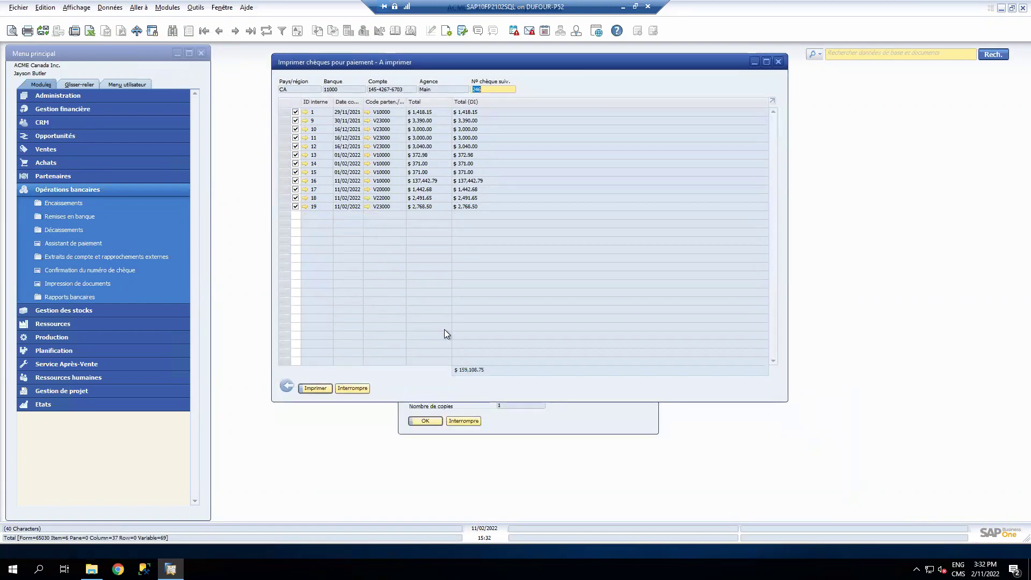
- Clear the whole cheque selection and select only the payments with internal IDs 16, 17, 18 and 19
double_click(295, 101)
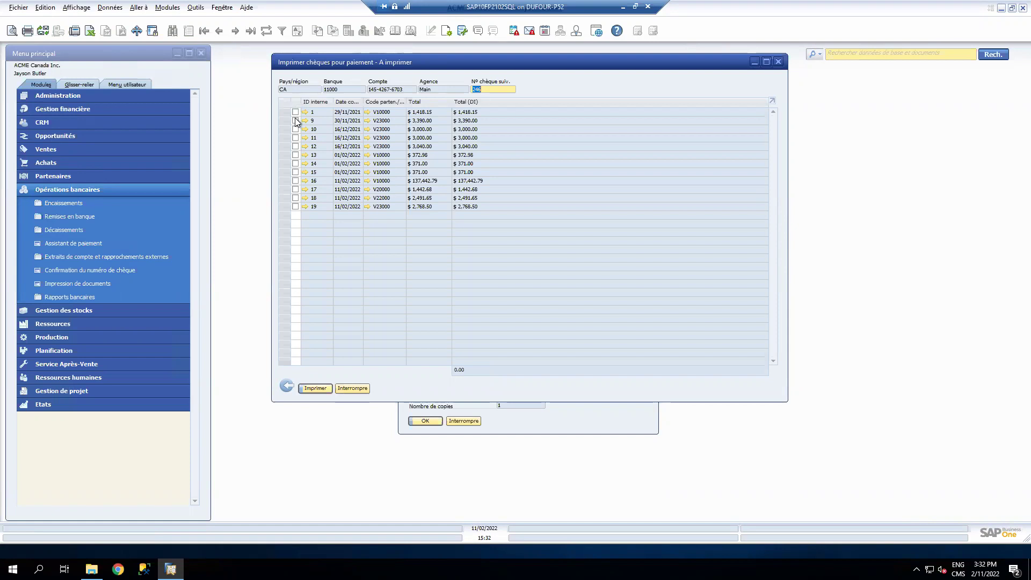
click(295, 189)
click(295, 180)
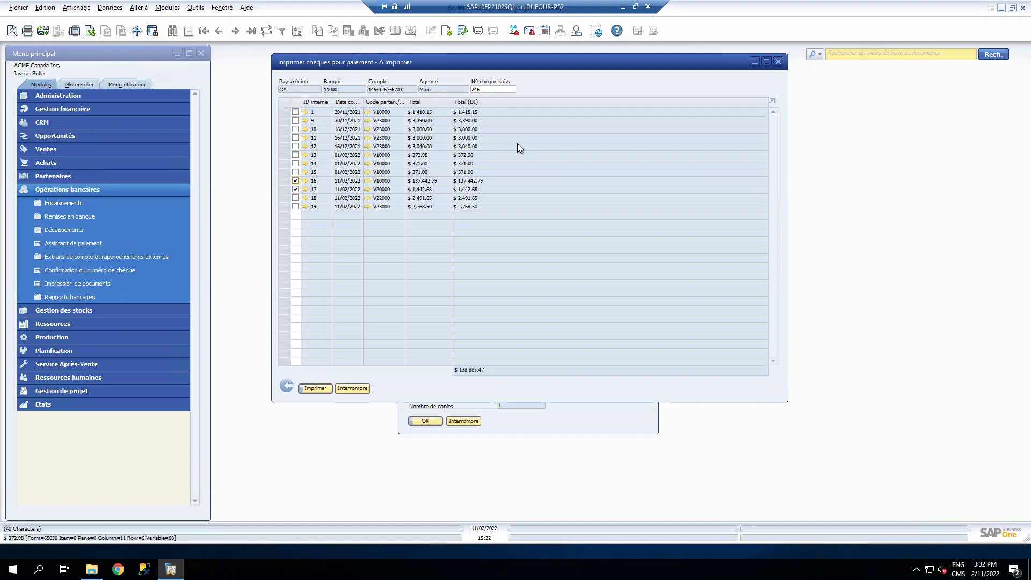
click(488, 89)
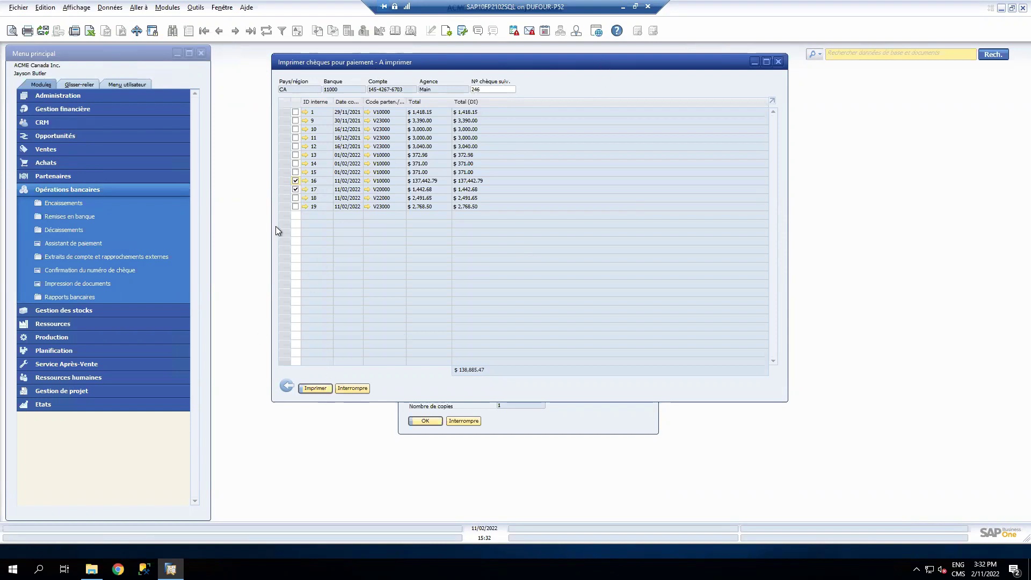
click(295, 197)
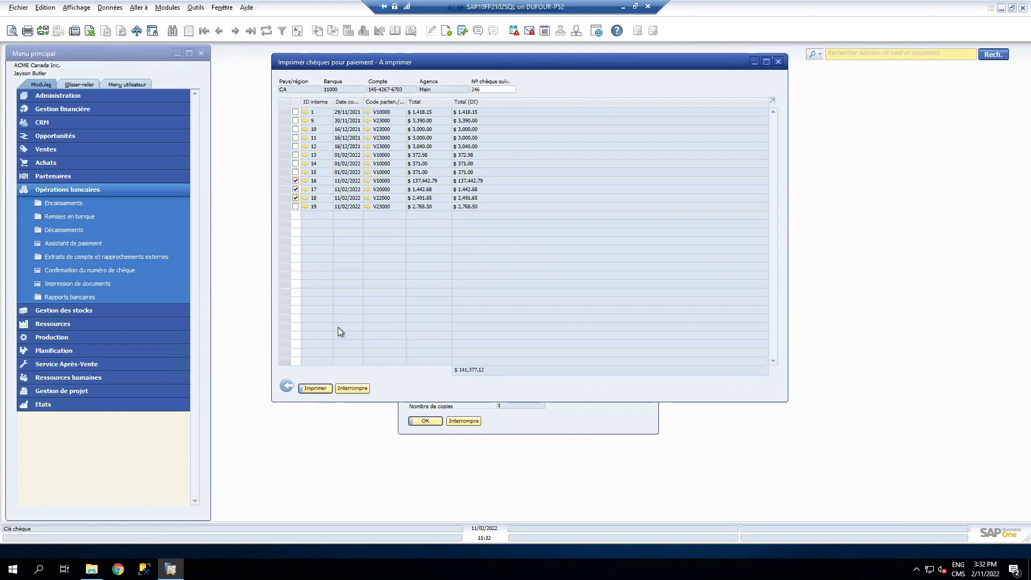
click(295, 206)
- Print the selected cheques starting with cheque number 246
click(315, 388)
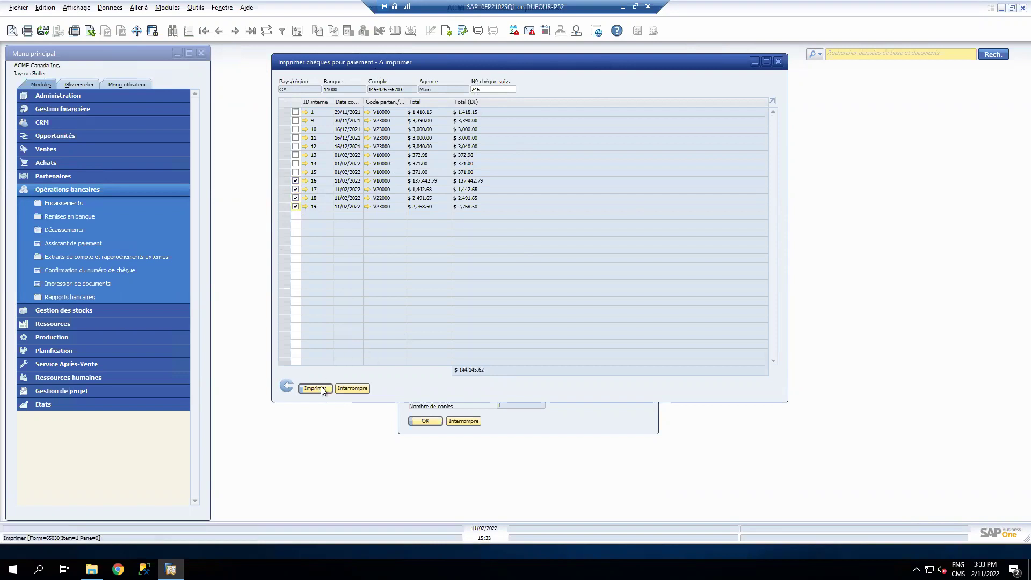
click(188, 221)
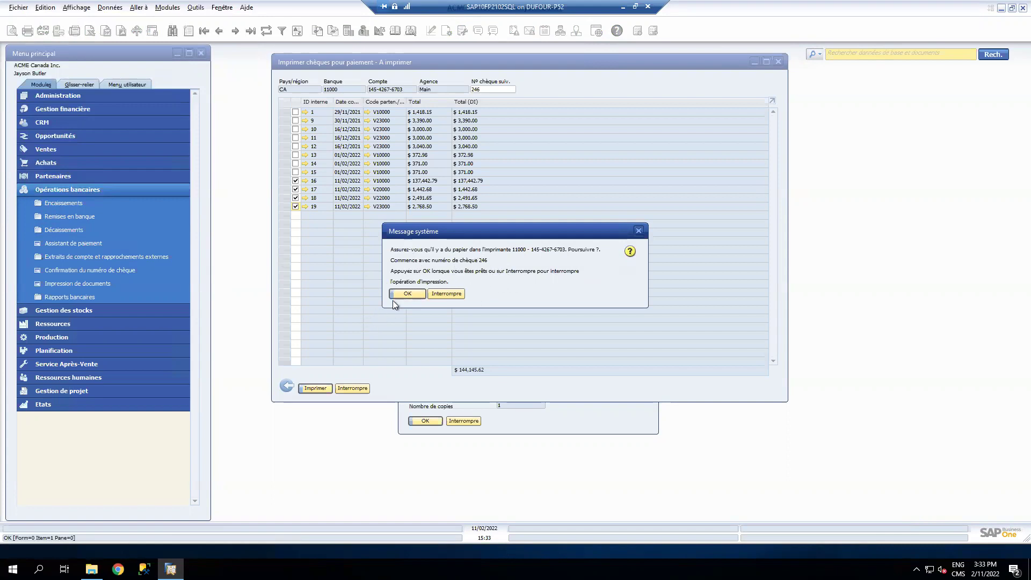
click(407, 293)
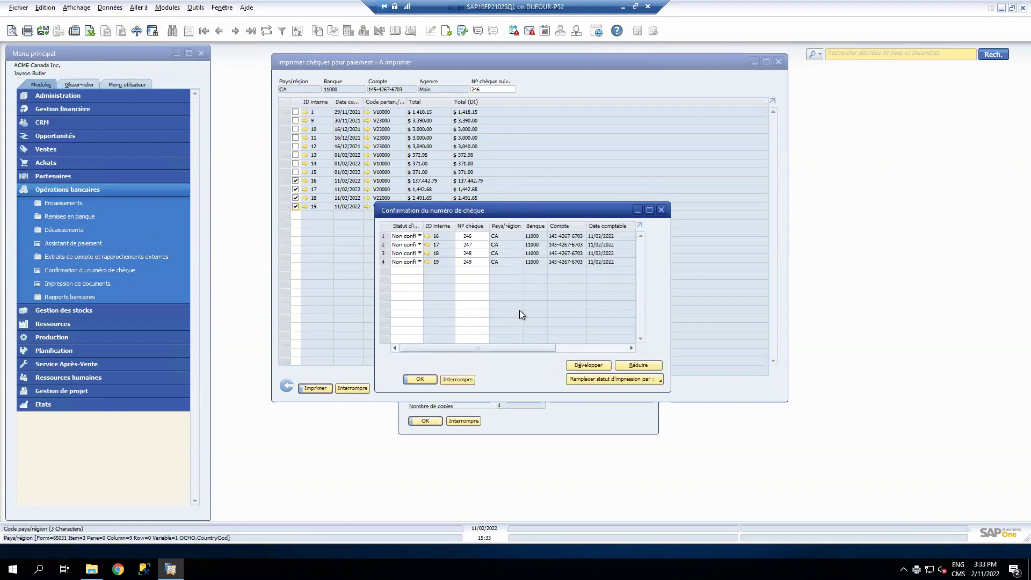
- Review the print status options, set all four printed cheques to Confirmé and update the cheque number confirmation
click(420, 236)
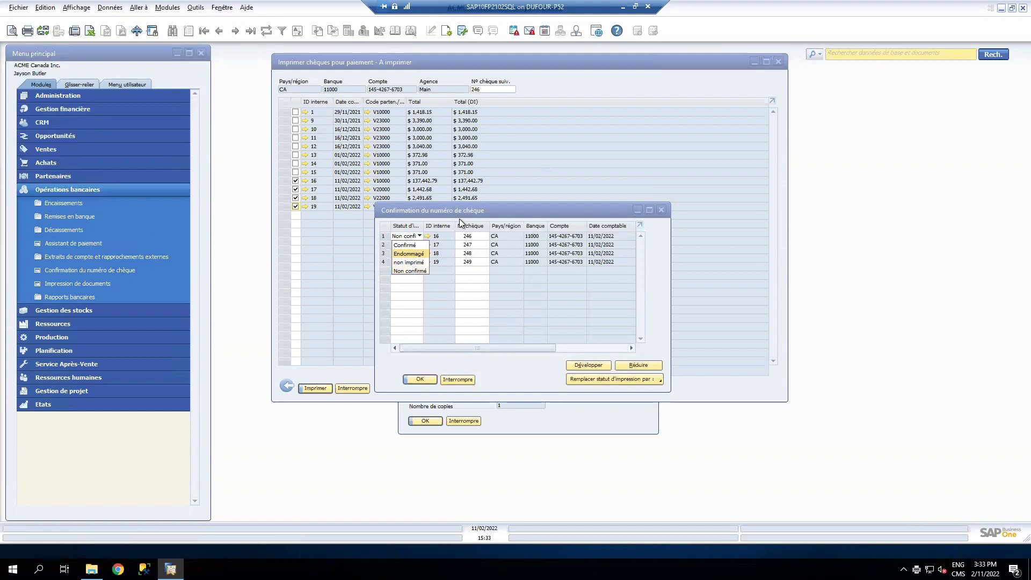
click(411, 271)
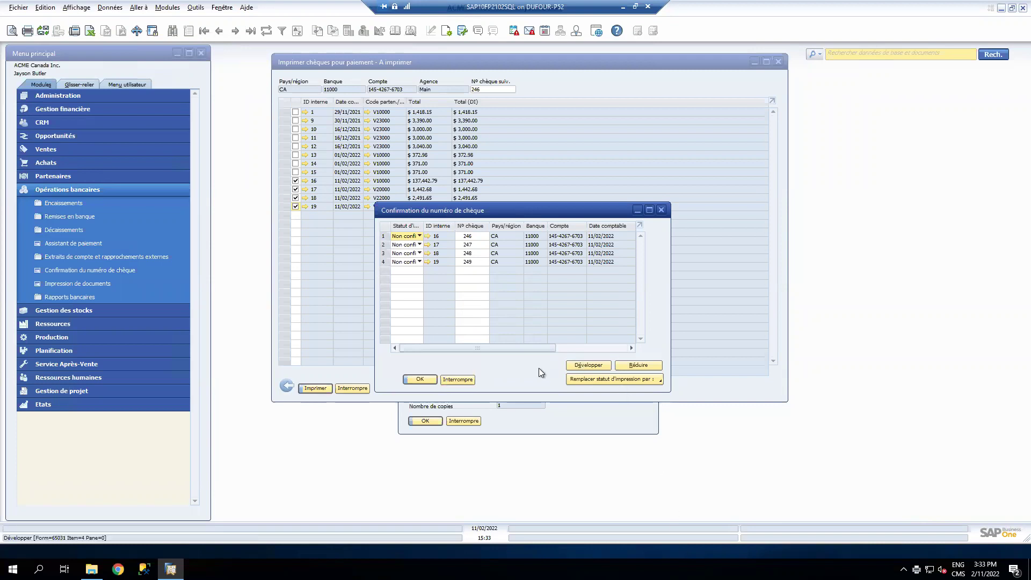
click(621, 381)
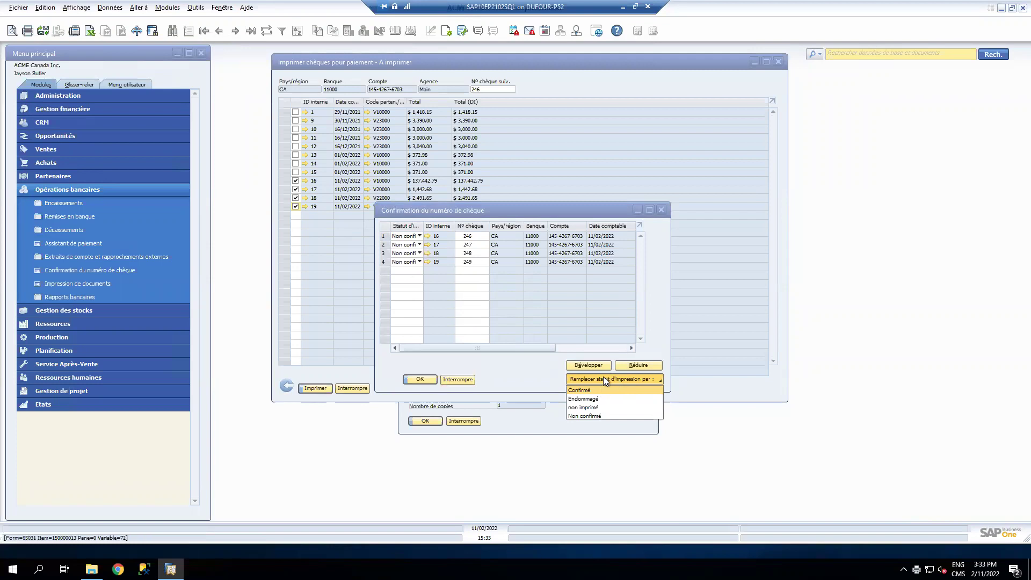
click(587, 390)
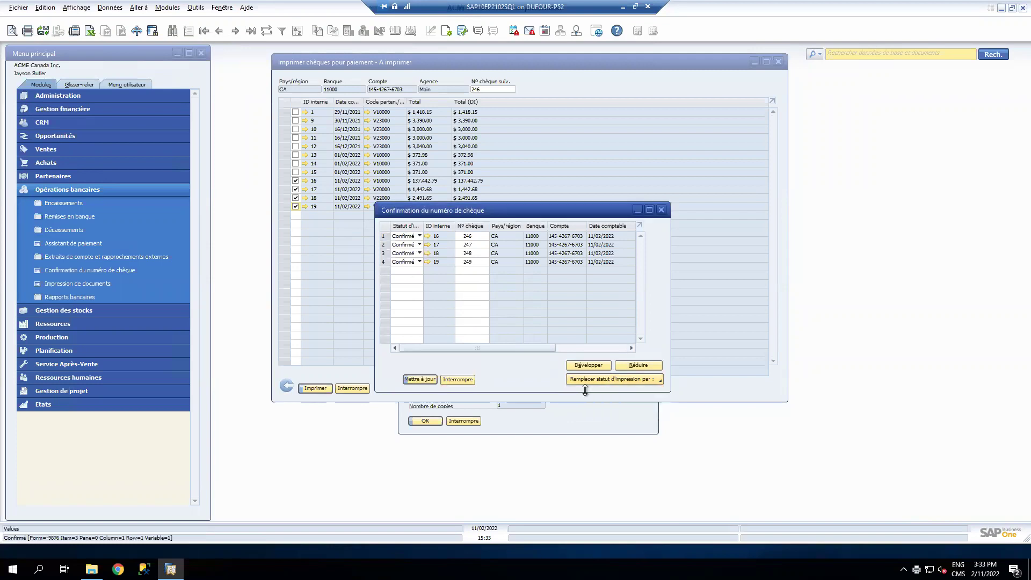
click(419, 379)
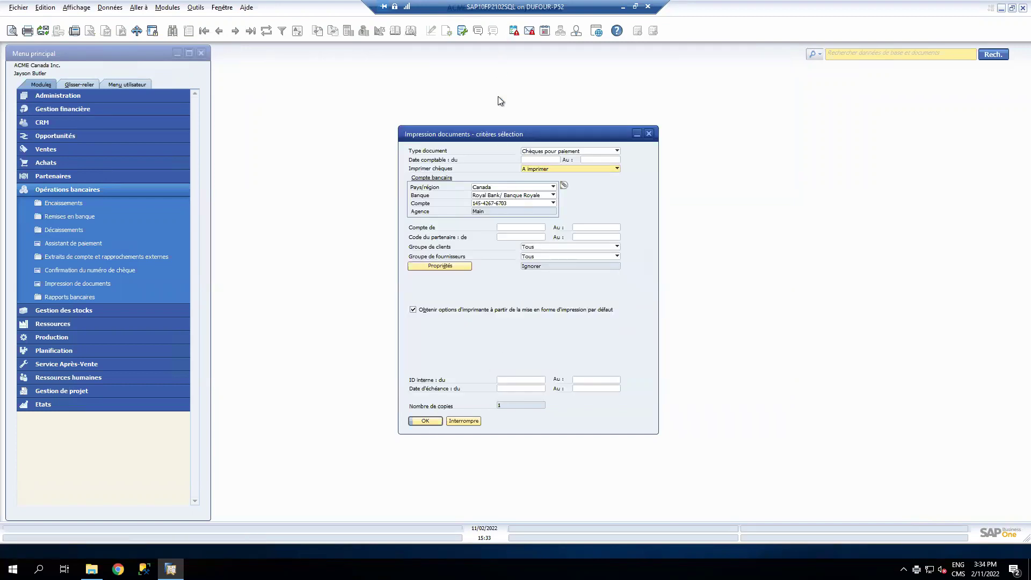
- Search for unconfirmed cheques with the default Confirmation du numéro de chèque criteria, and view the cheques still to print, closing both windows
drag(514, 140, 507, 123)
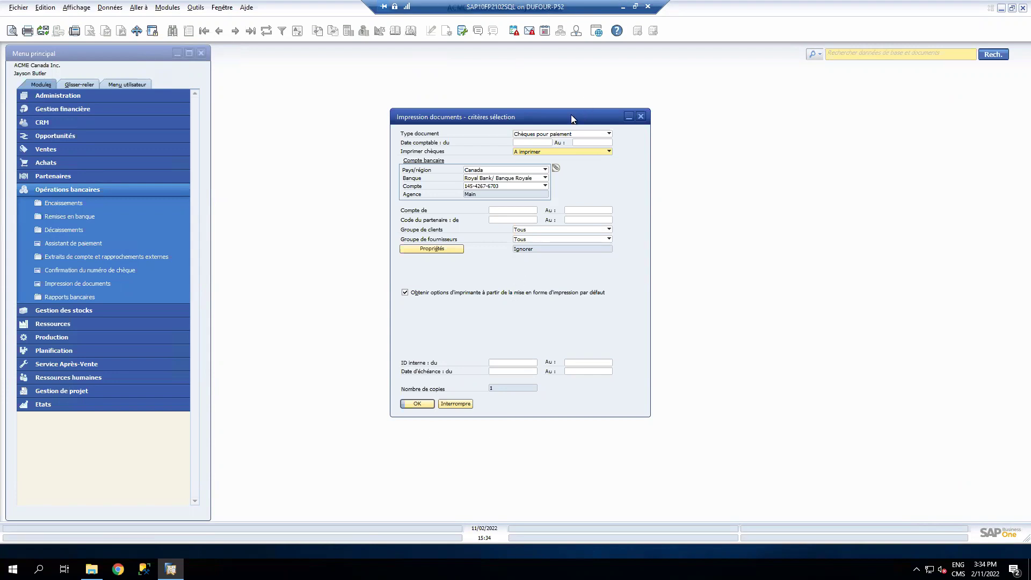
drag(571, 115, 575, 121)
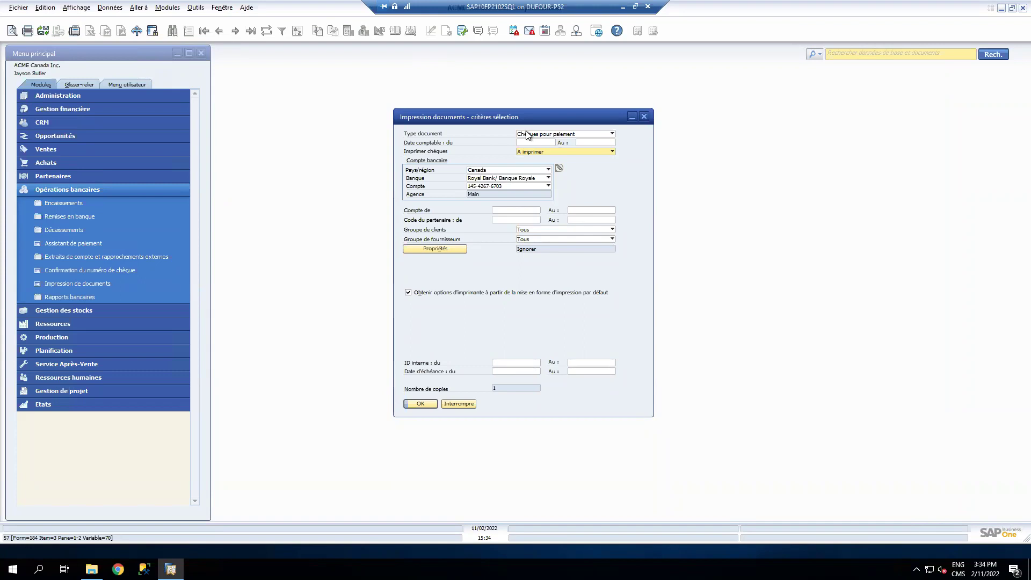
click(63, 270)
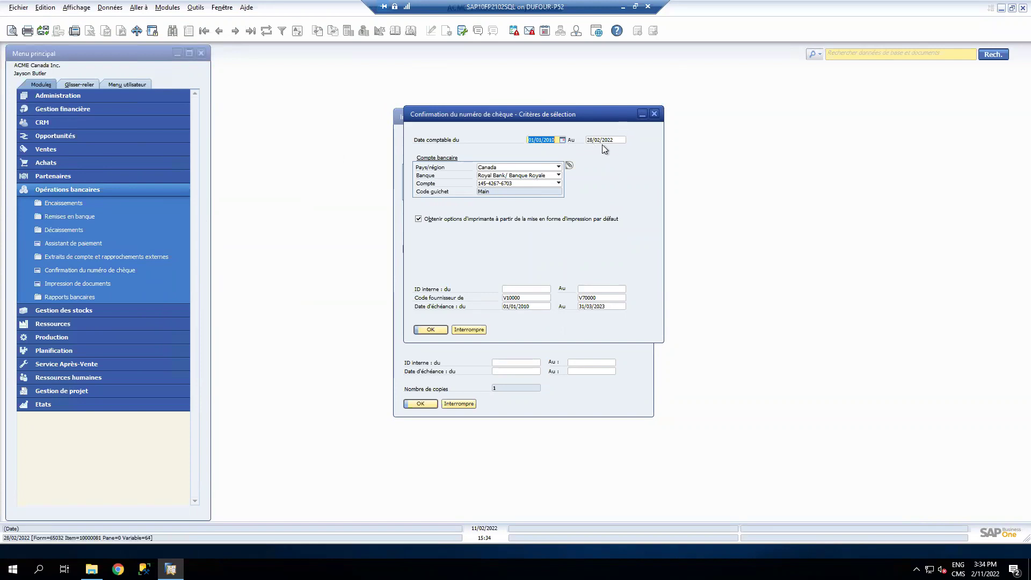
click(433, 330)
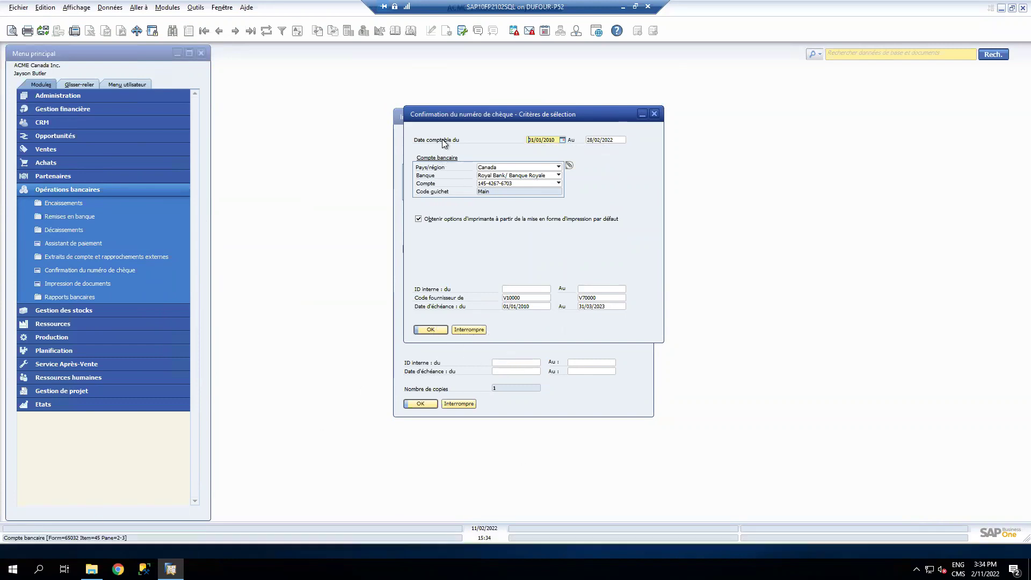
click(473, 329)
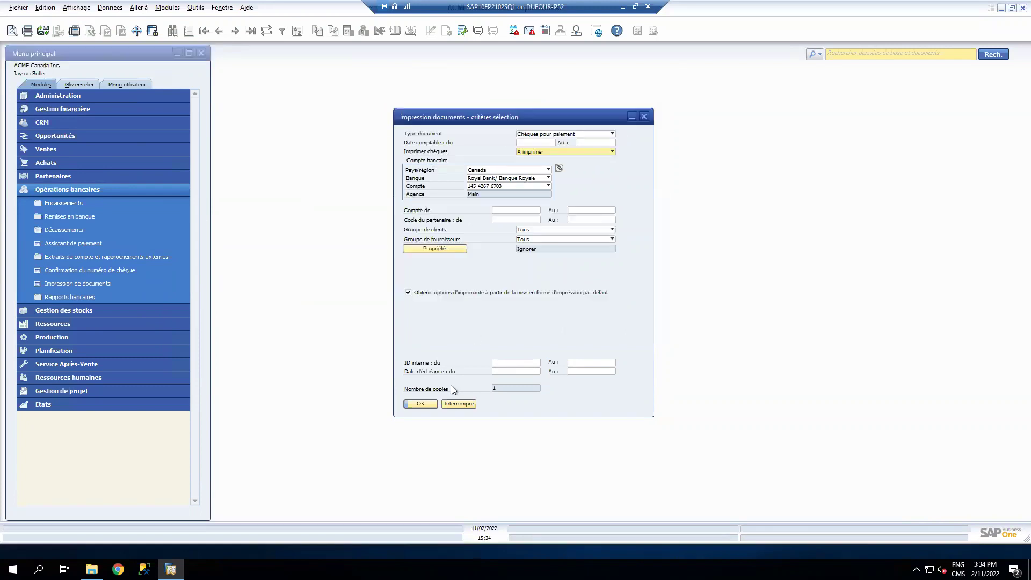
click(424, 403)
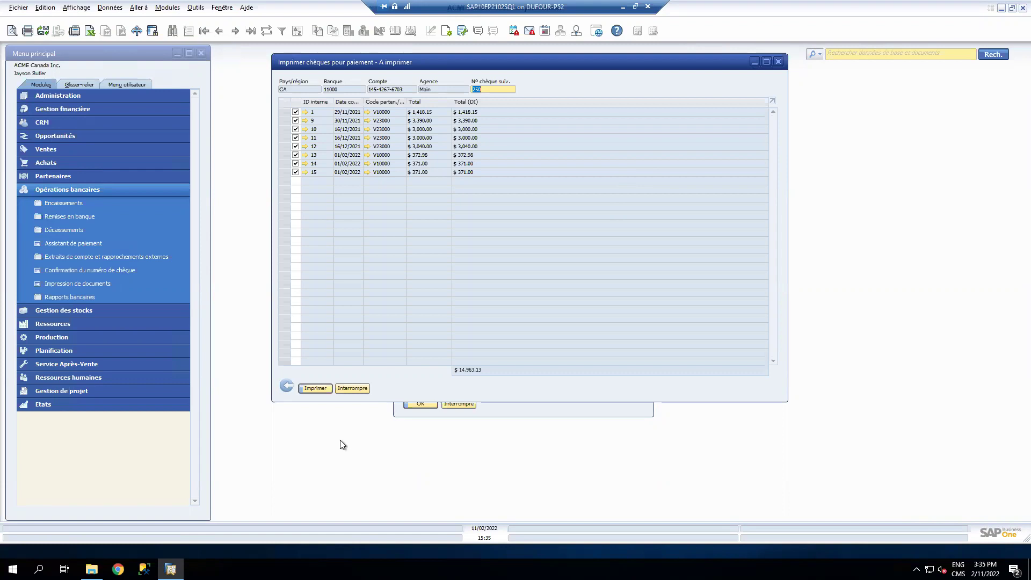
click(357, 388)
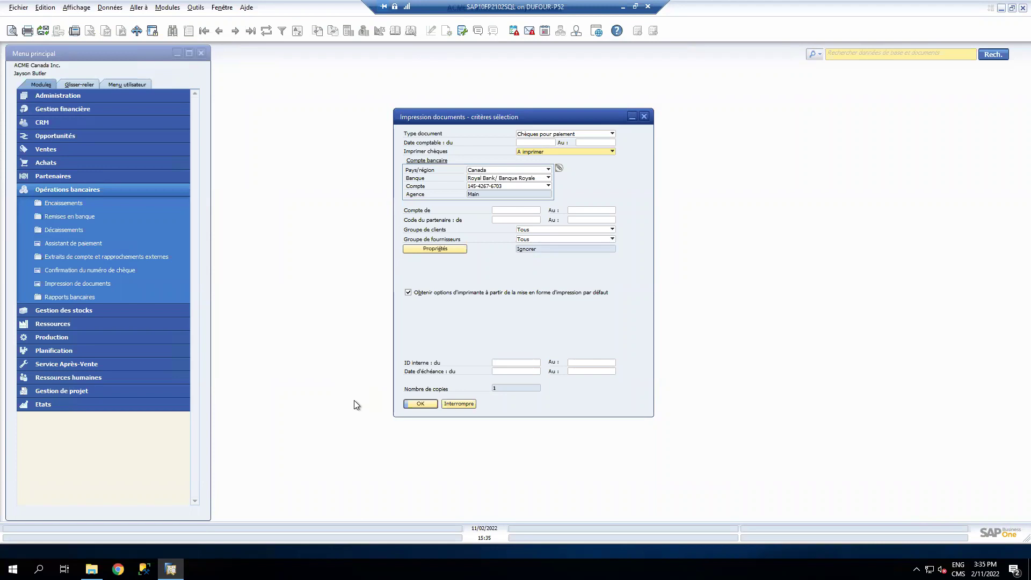
click(91, 244)
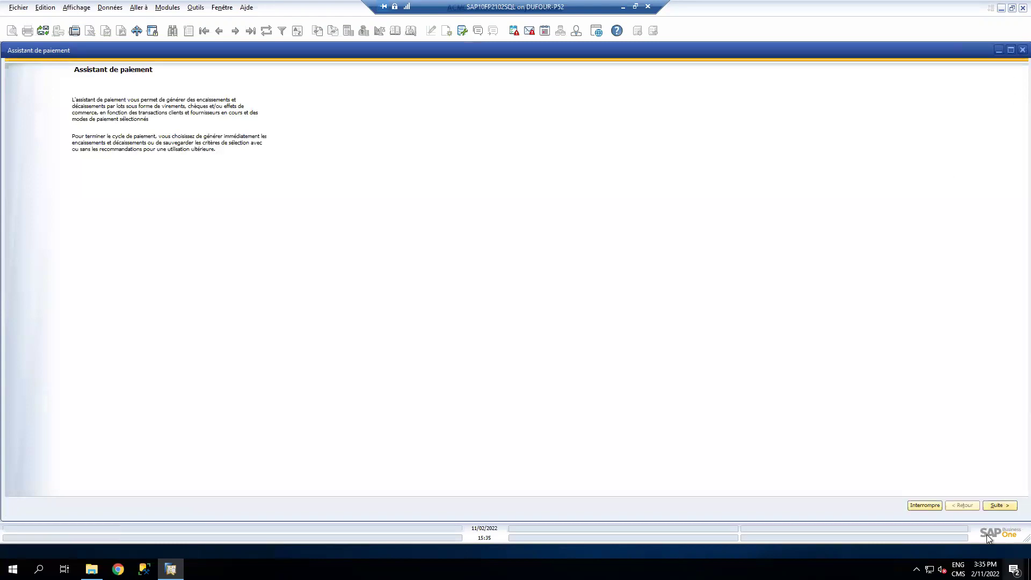
click(1011, 50)
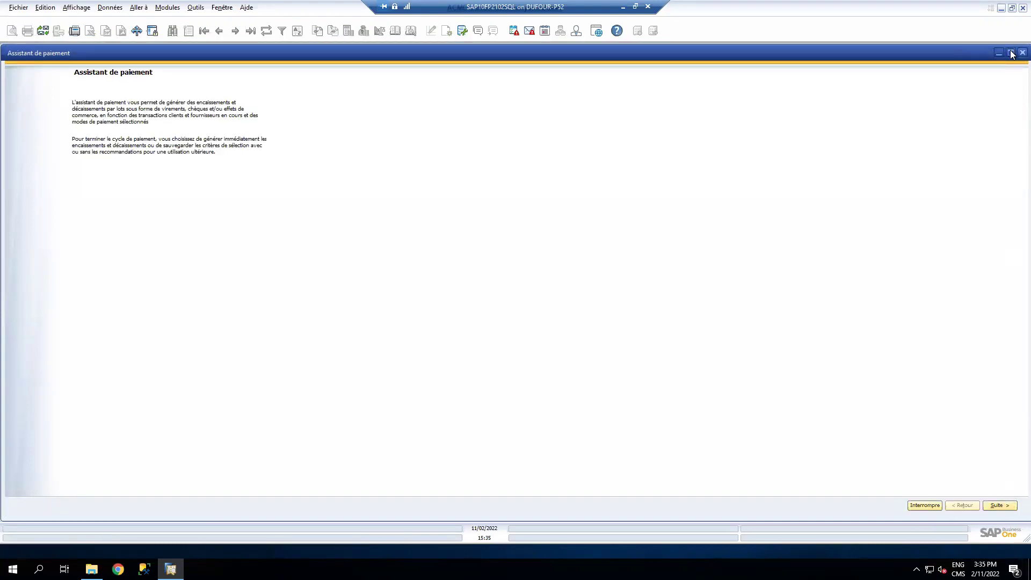
click(1022, 53)
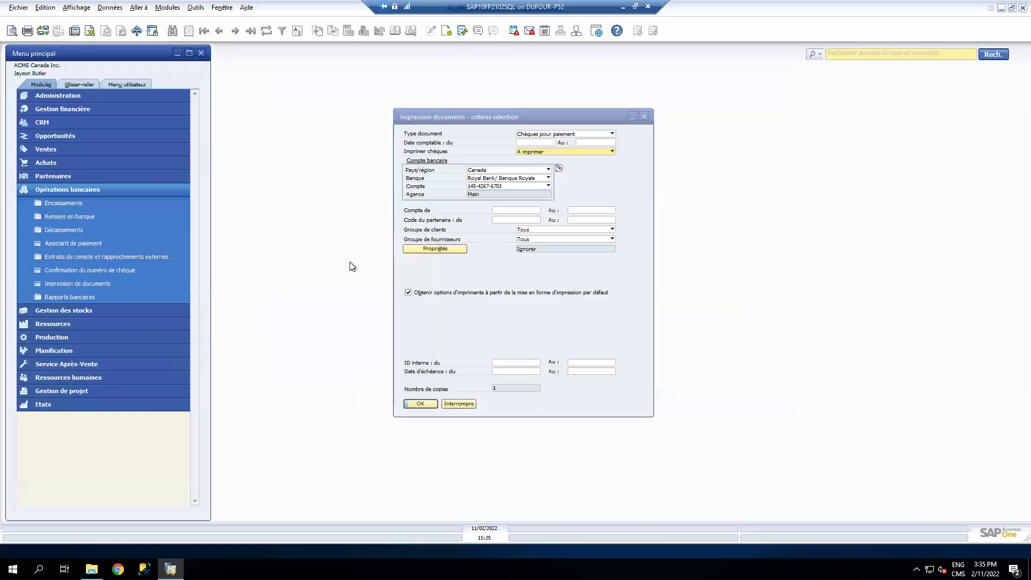
- Examine the Documents comptables details of the last supplier invoice in Achats, and close it and the document printing criteria
click(69, 187)
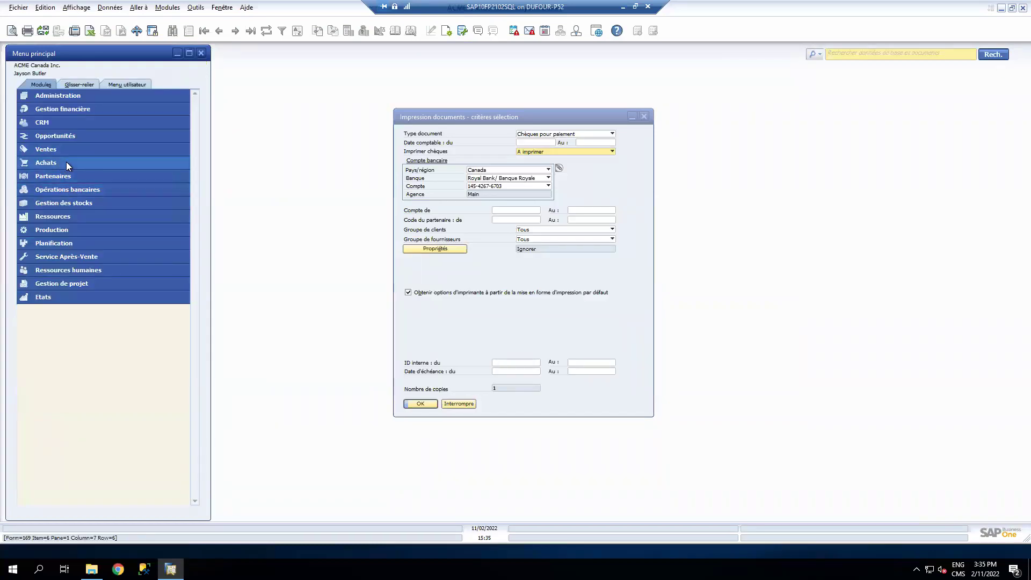
click(66, 163)
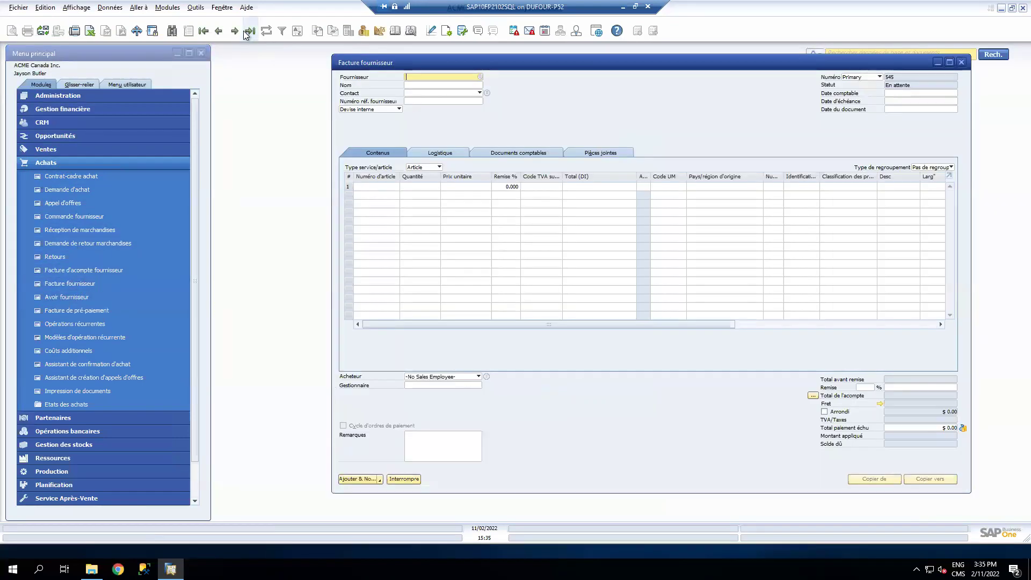
click(252, 30)
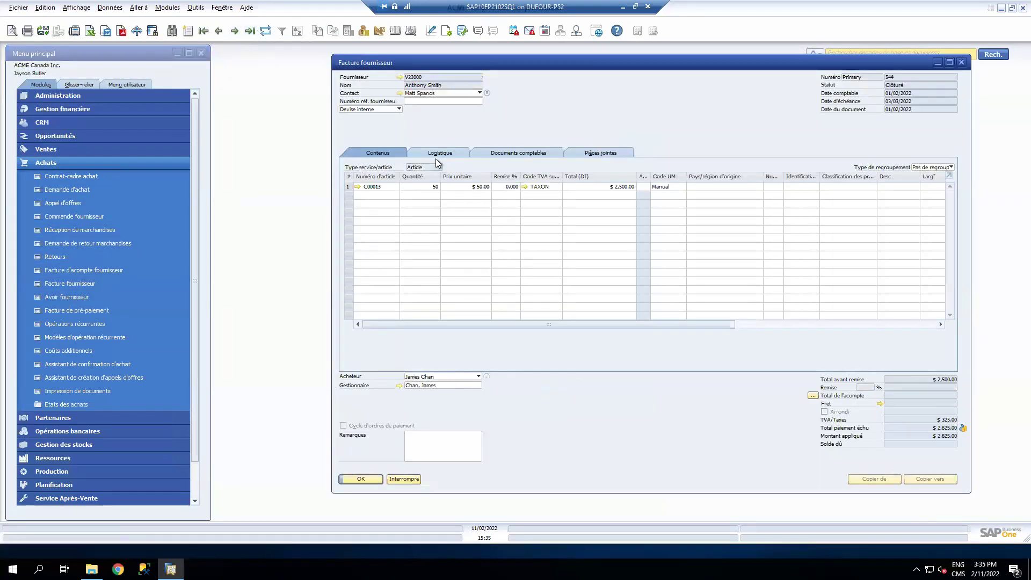
click(485, 153)
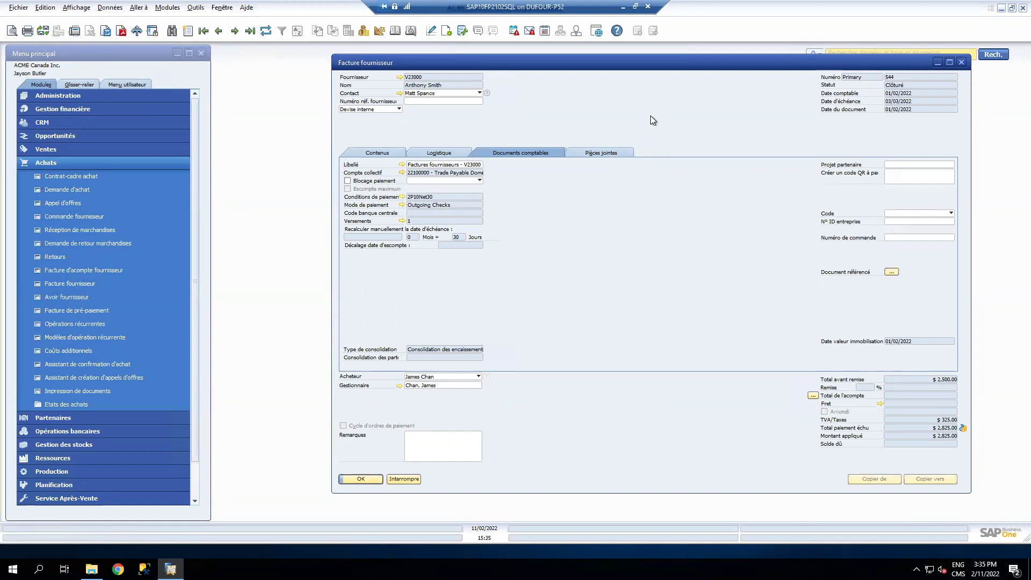
click(398, 479)
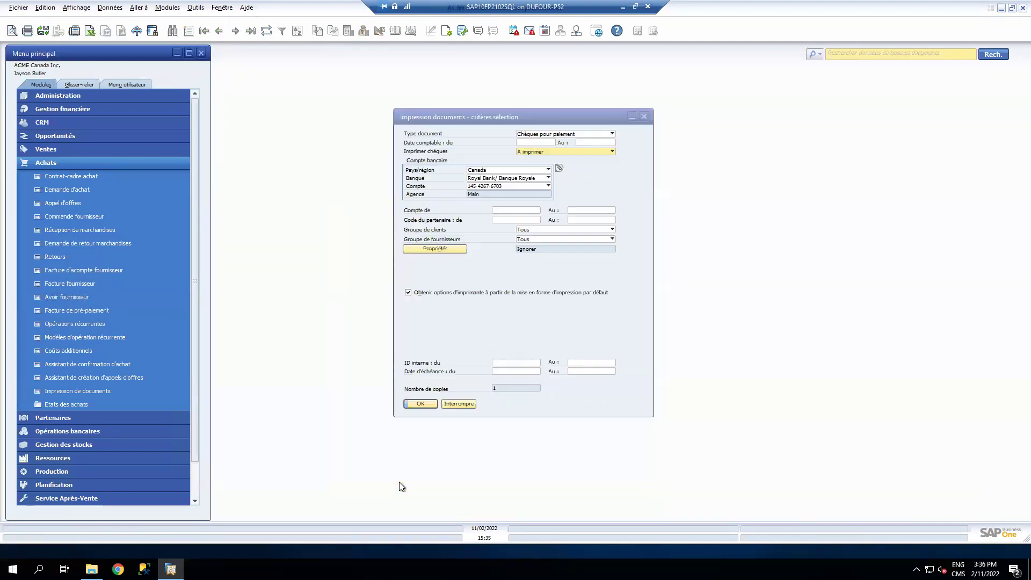
click(460, 404)
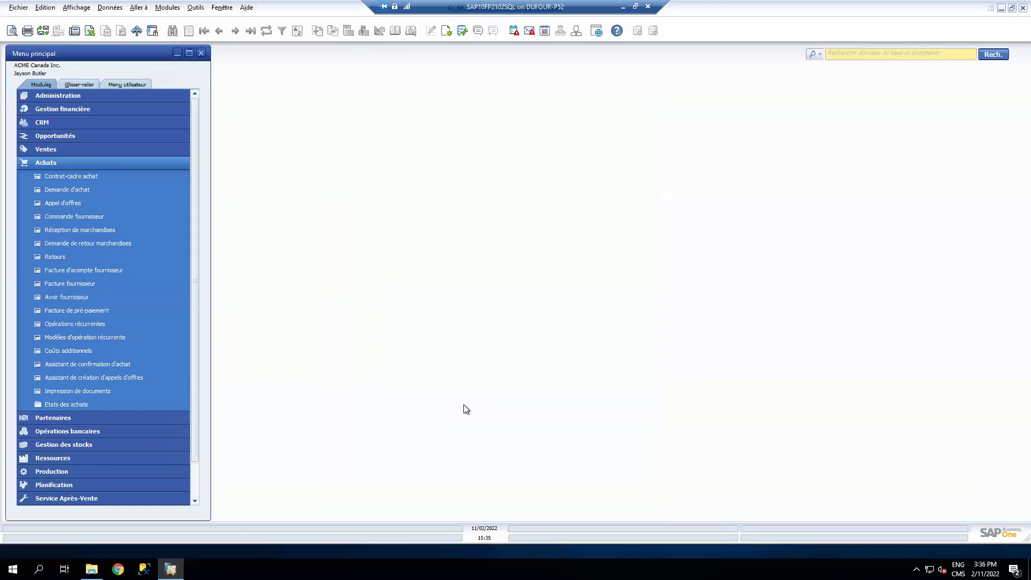
- Collapse the Achats module and open Assistant de paiement from Opérations bancaires
click(56, 164)
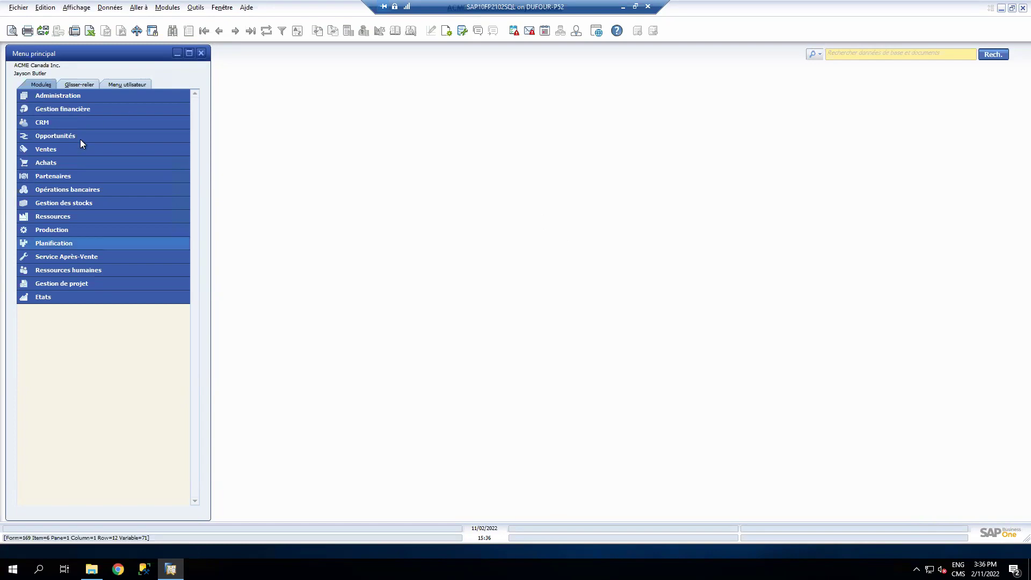
click(75, 189)
click(86, 242)
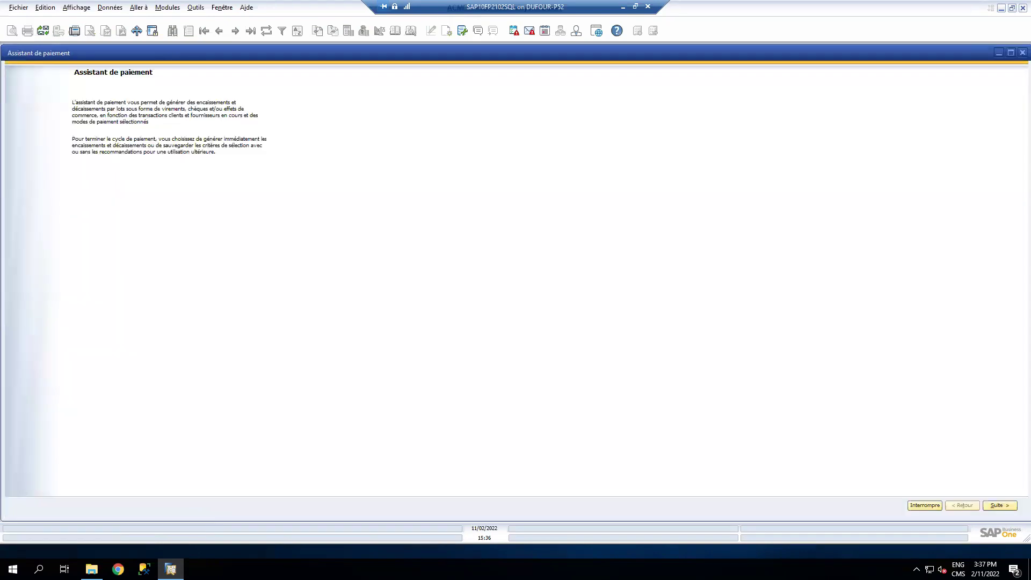
- Try a new payment run with Date du cycle de paiement suivant set to 18/02/2022, continuing to the partner selection criteria before closing the wizard
click(997, 503)
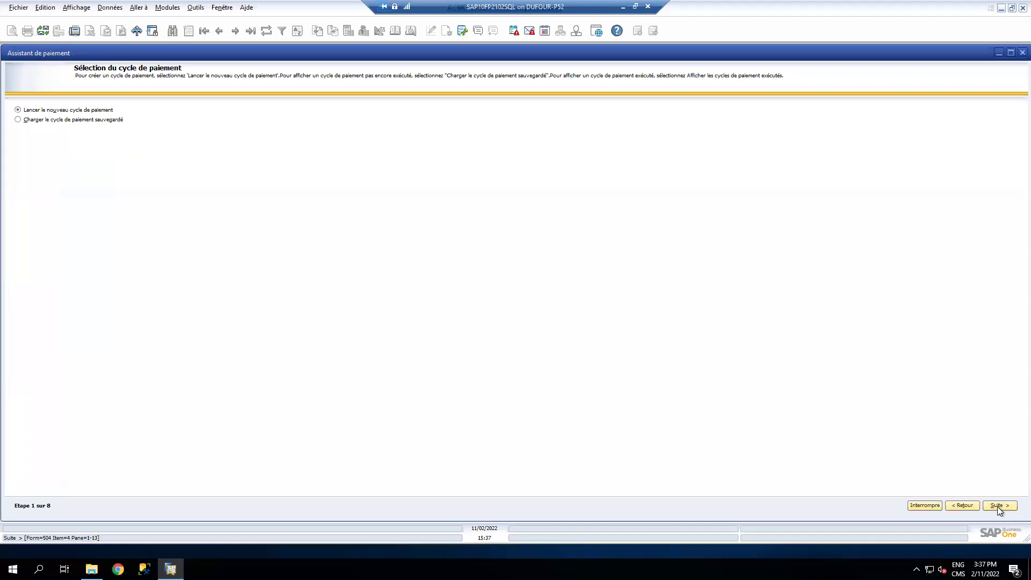
click(997, 507)
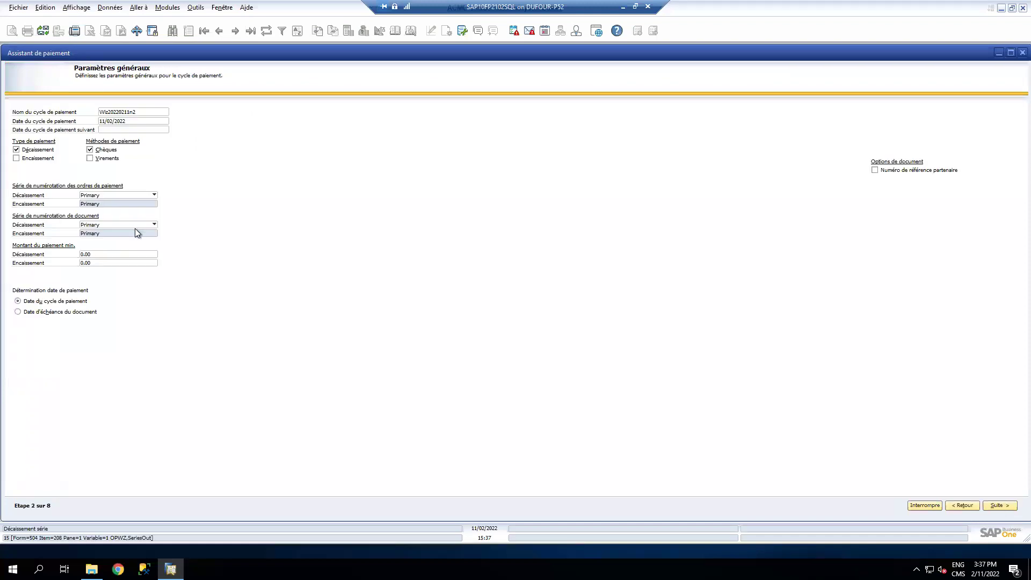
click(106, 130)
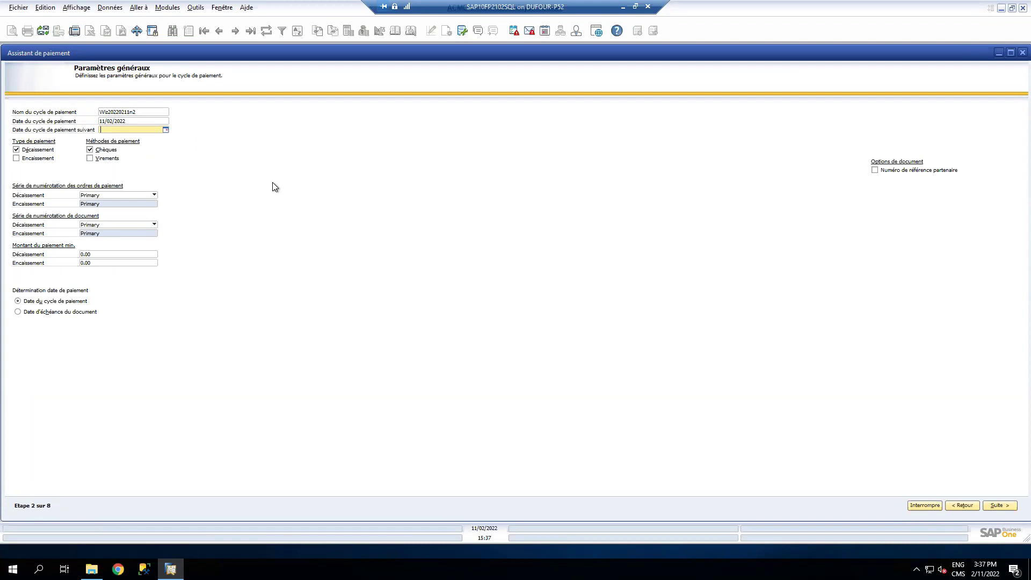
text(18)
key(Tab)
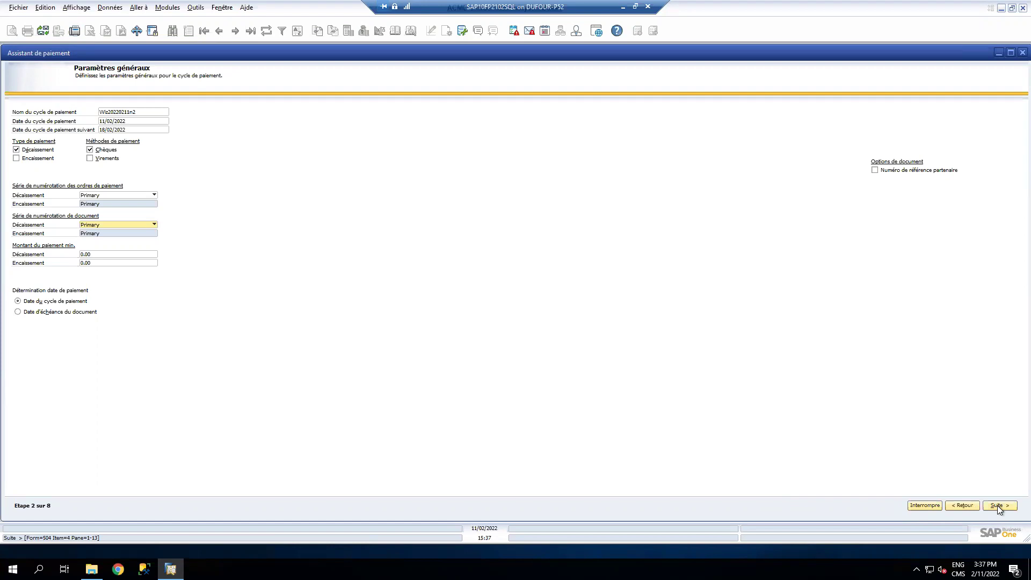
click(129, 121)
click(129, 121)
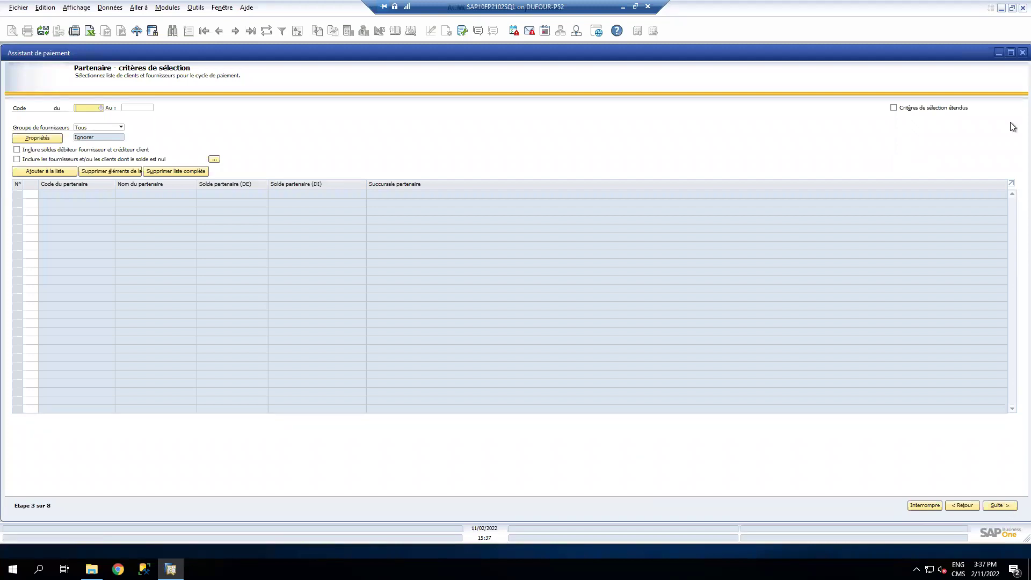
click(1022, 52)
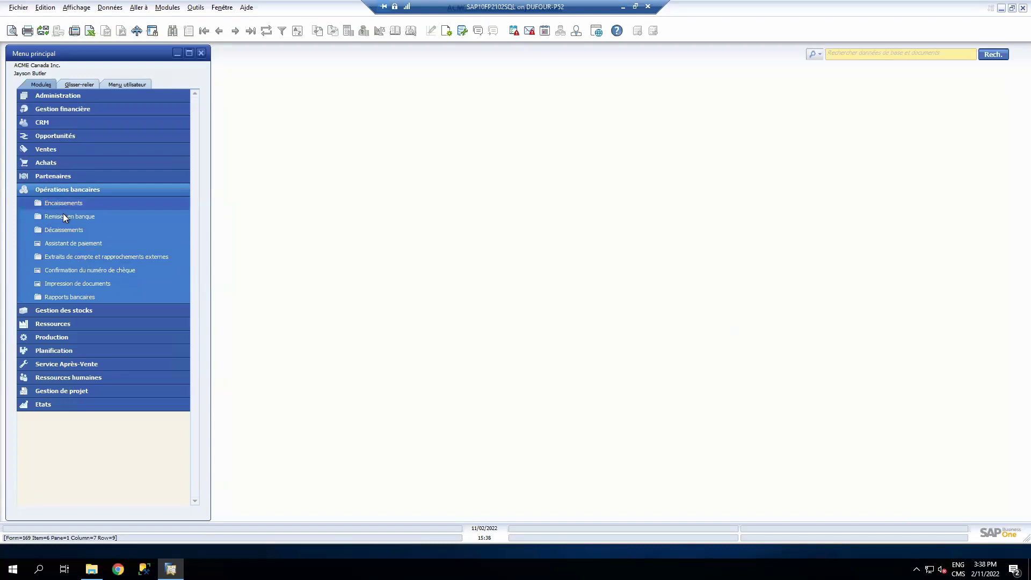
- Try another new run in Assistant de paiement with Date du cycle de paiement set to 15/02/2022, and close the wizard and the Opérations bancaires module
click(70, 243)
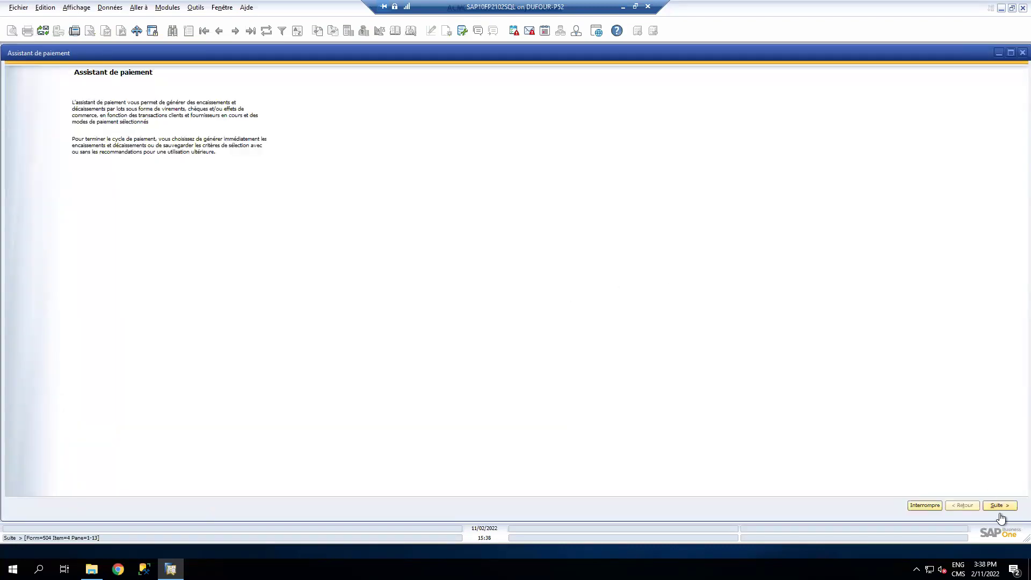
click(999, 505)
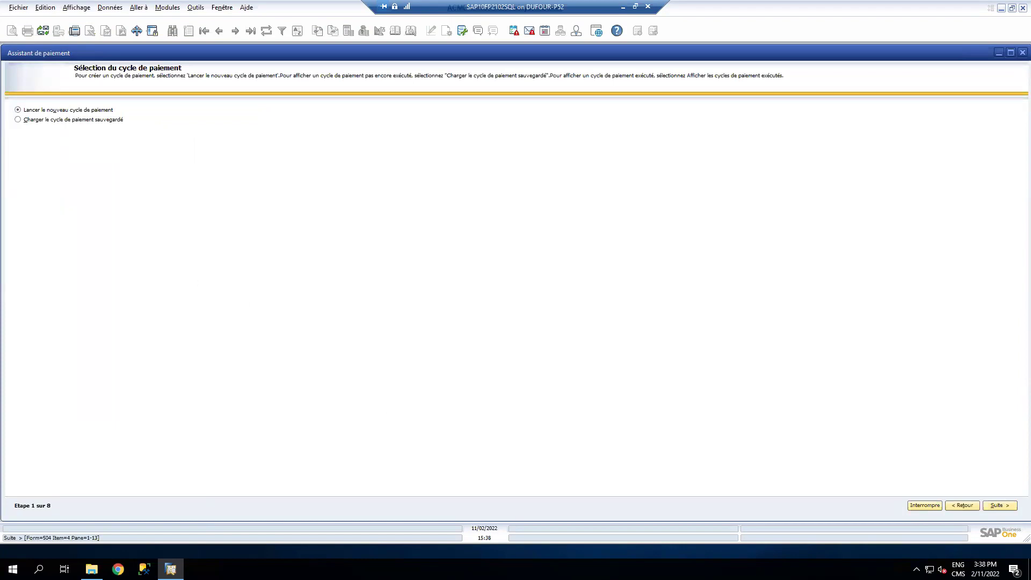
click(998, 504)
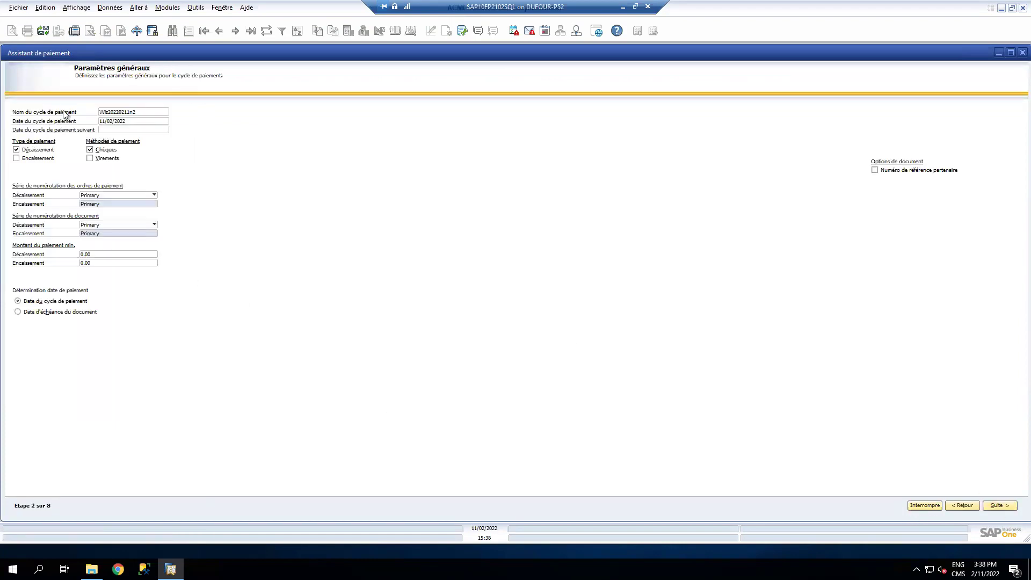
click(138, 121)
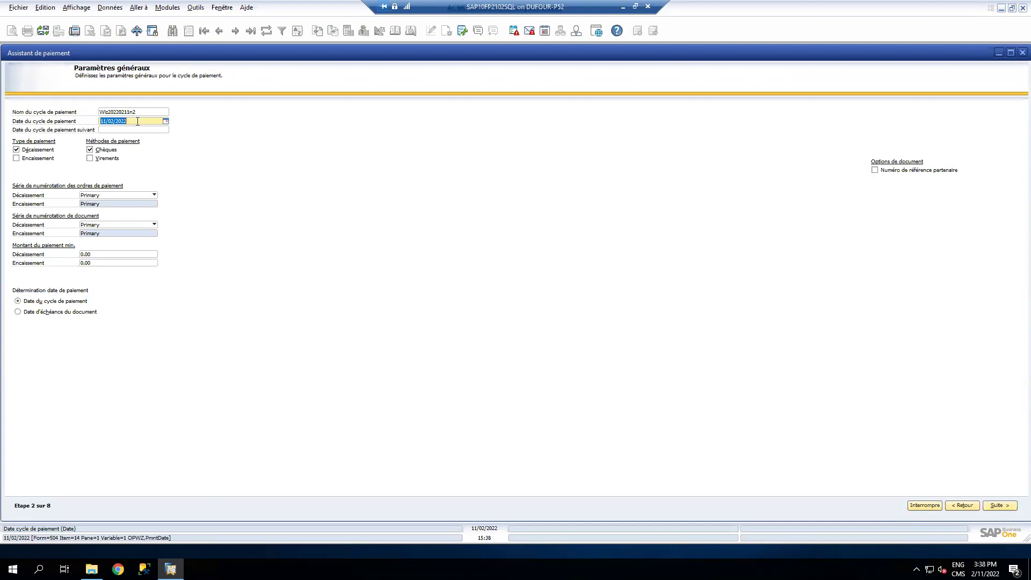
text(15)
key(Tab)
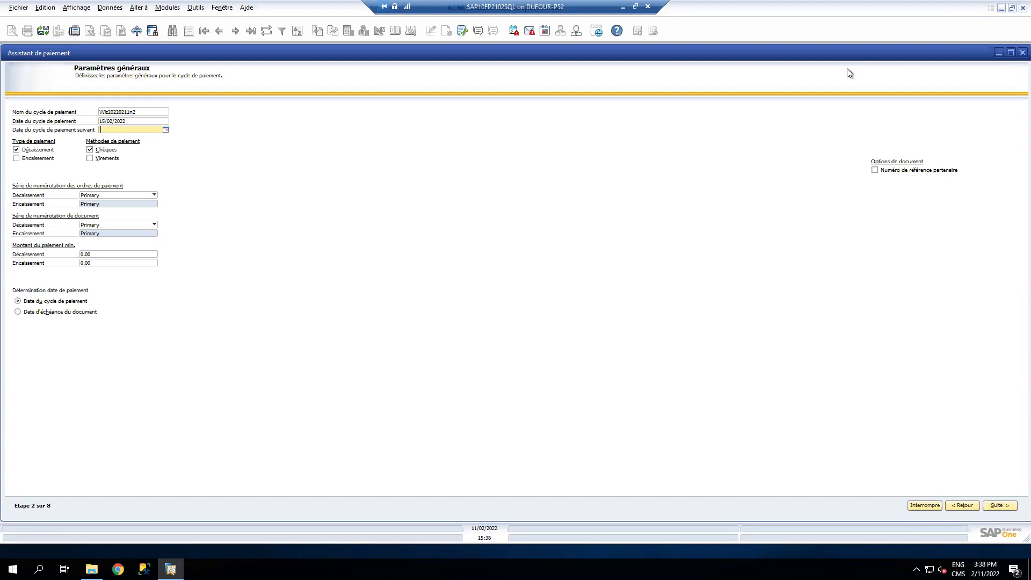
click(1022, 52)
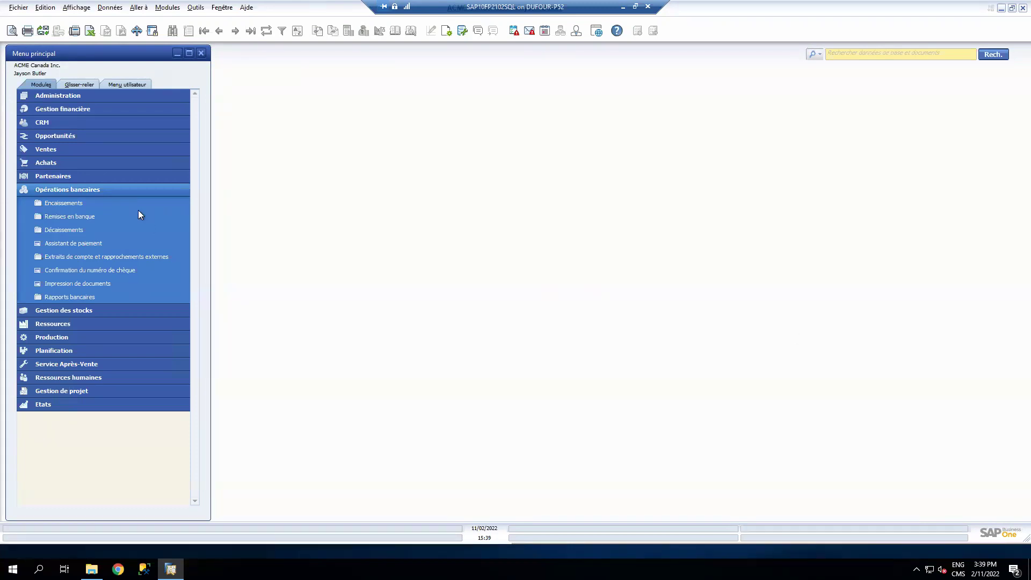
click(92, 191)
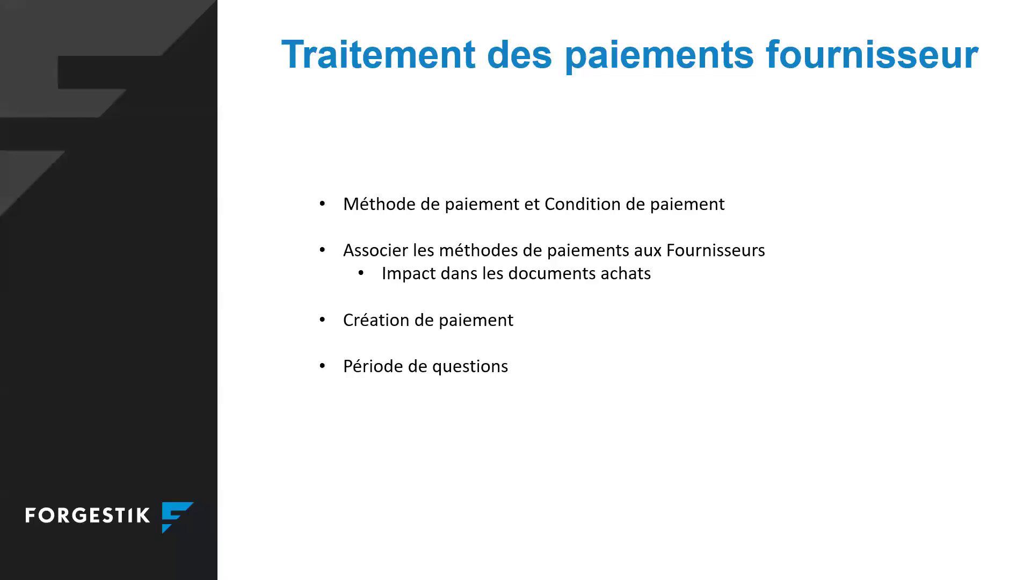
key(Right)
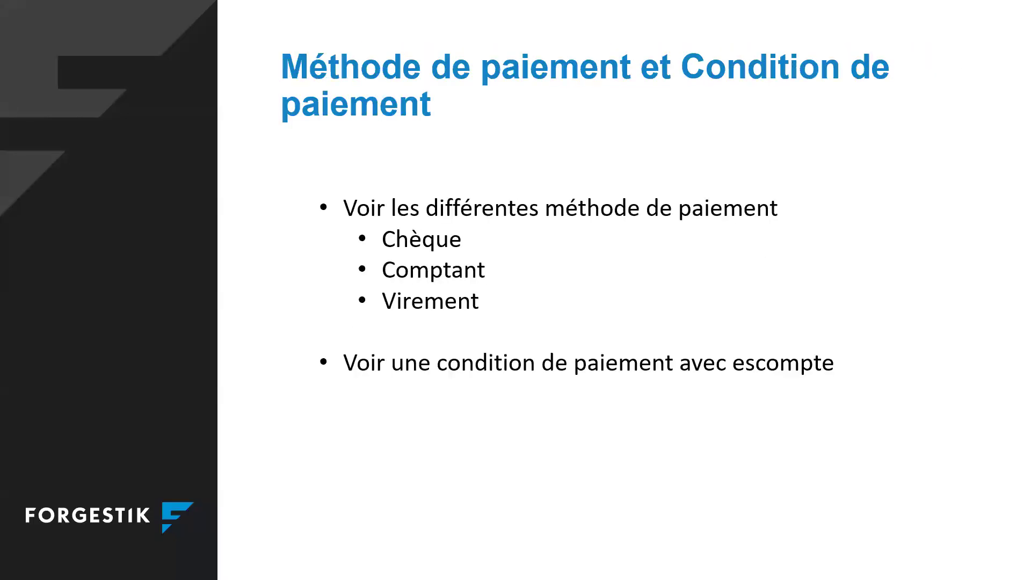